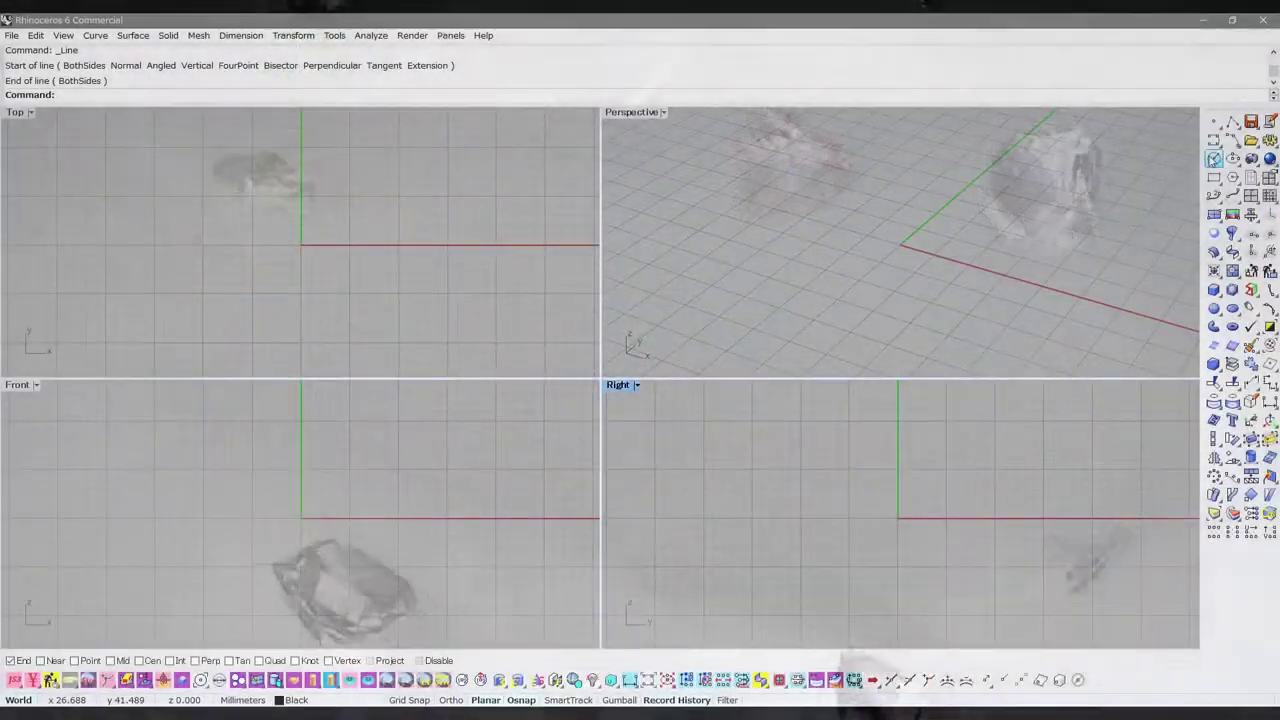
- Draw a 17 mm diameter circle at the origin and measure its circumference with Length
type("0")
key("Return")
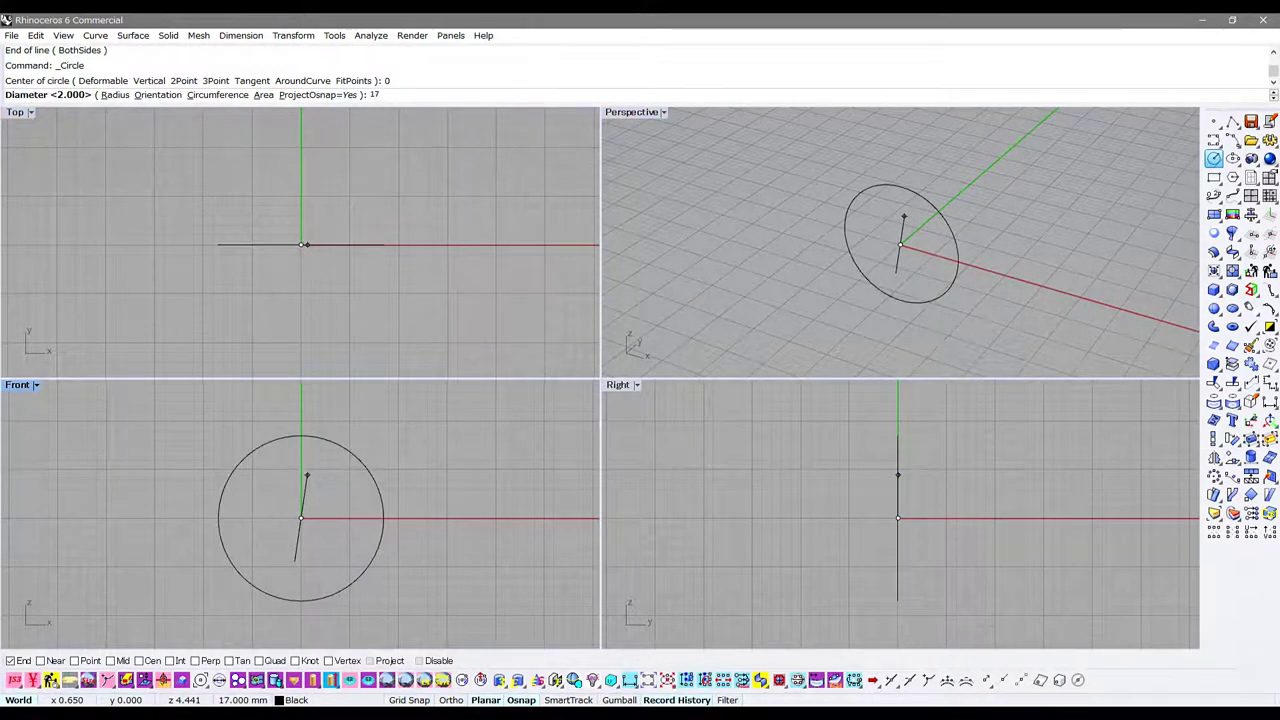
type("17")
key("Return")
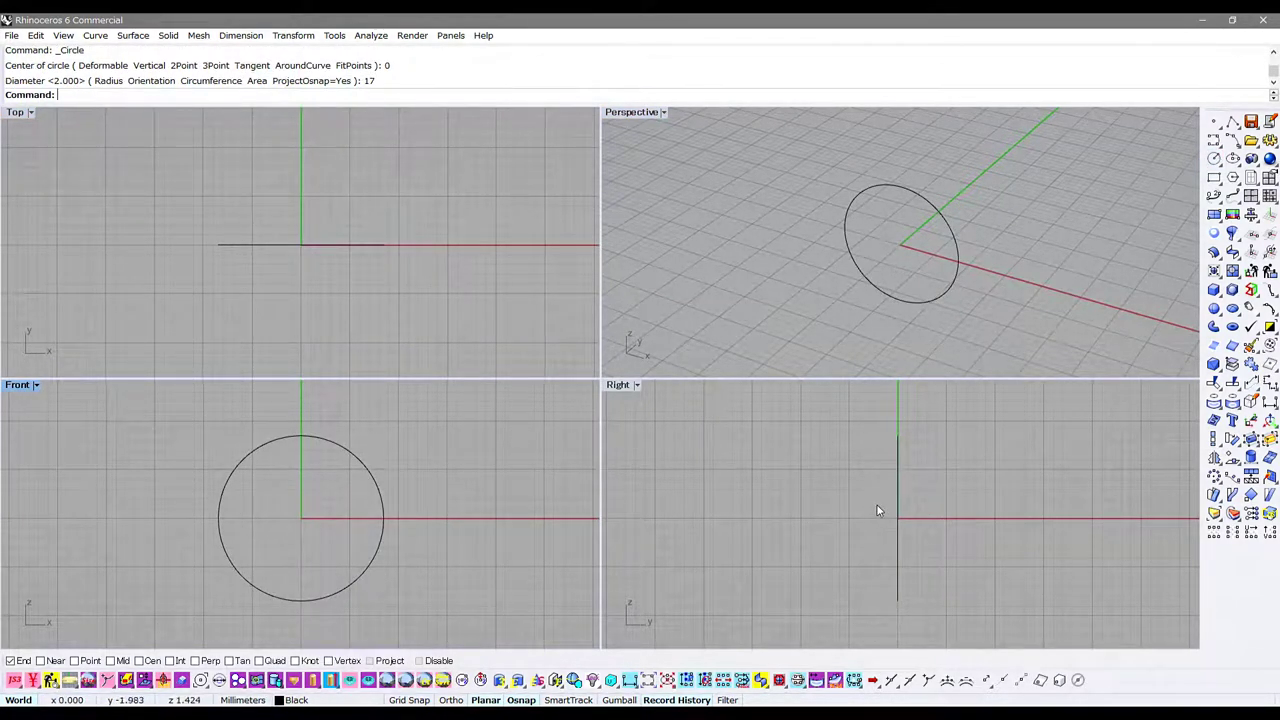
left_click(383, 524)
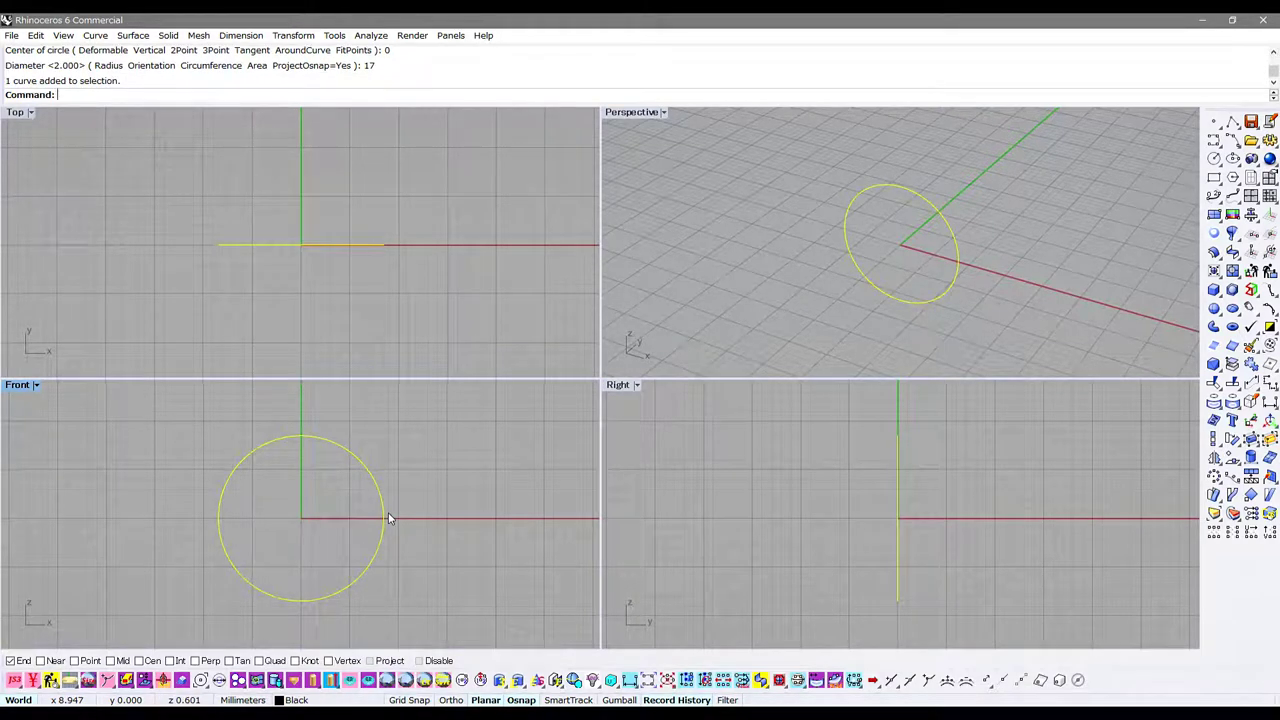
type("Length")
key("Return")
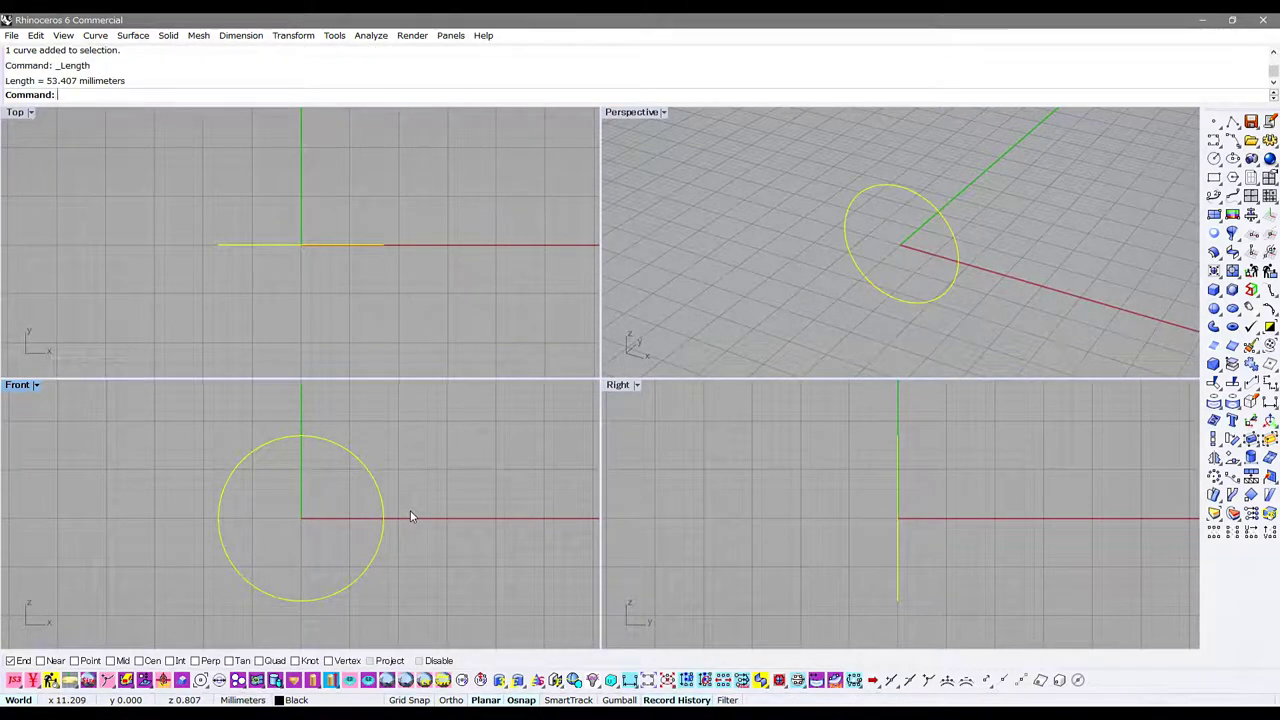
key("Escape")
- Draw a horizontal BothSides line from the origin, each half 53.407/2 long
type("Line")
key("Return")
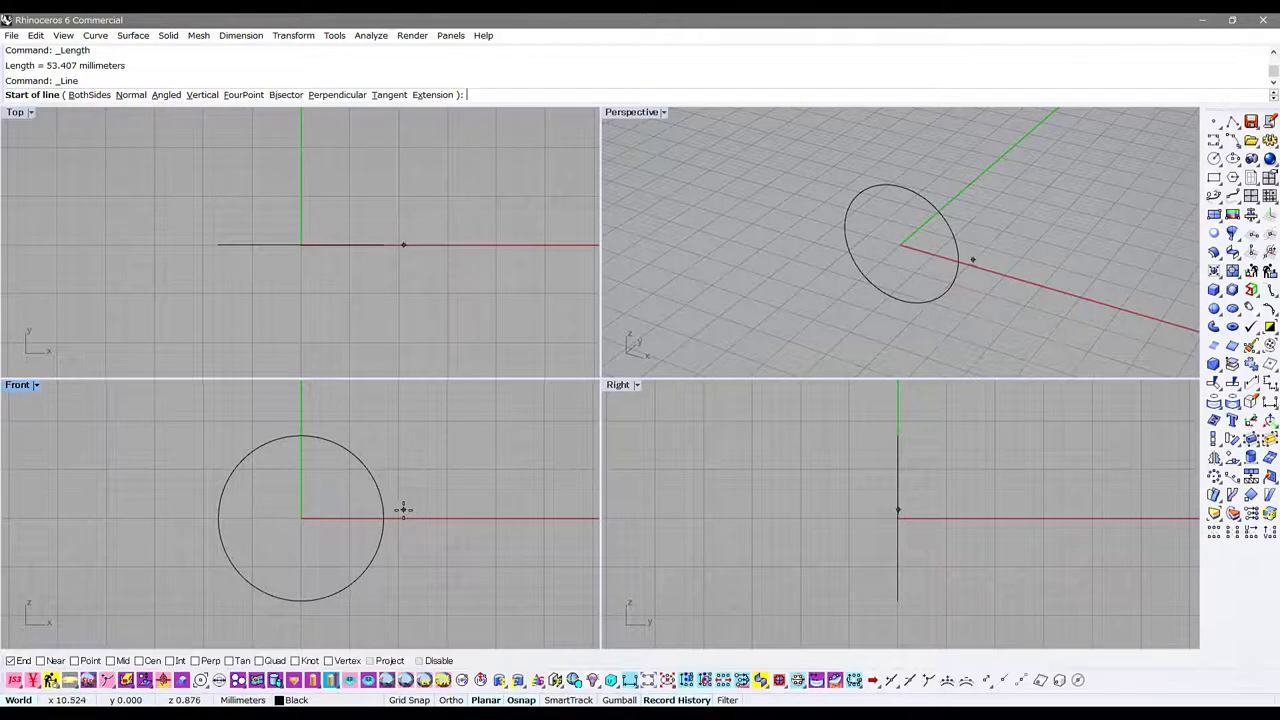
type("0")
key("Return")
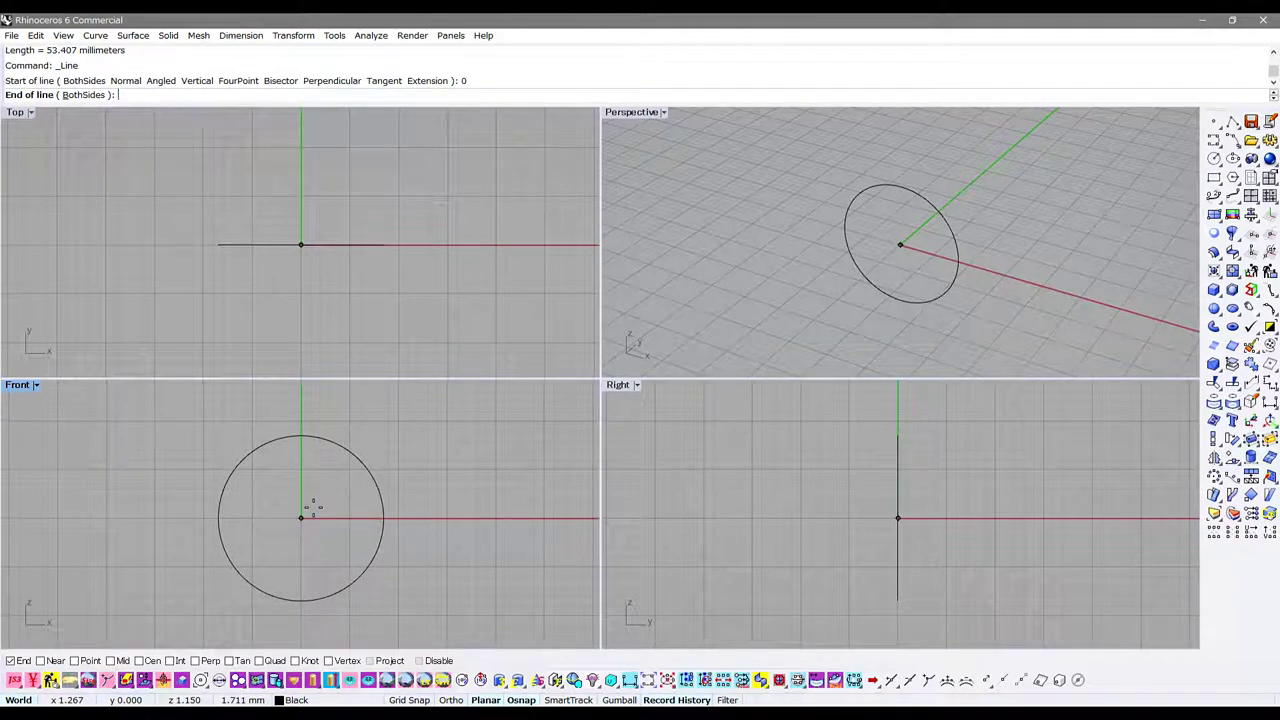
left_click(83, 95)
type("53.407/2")
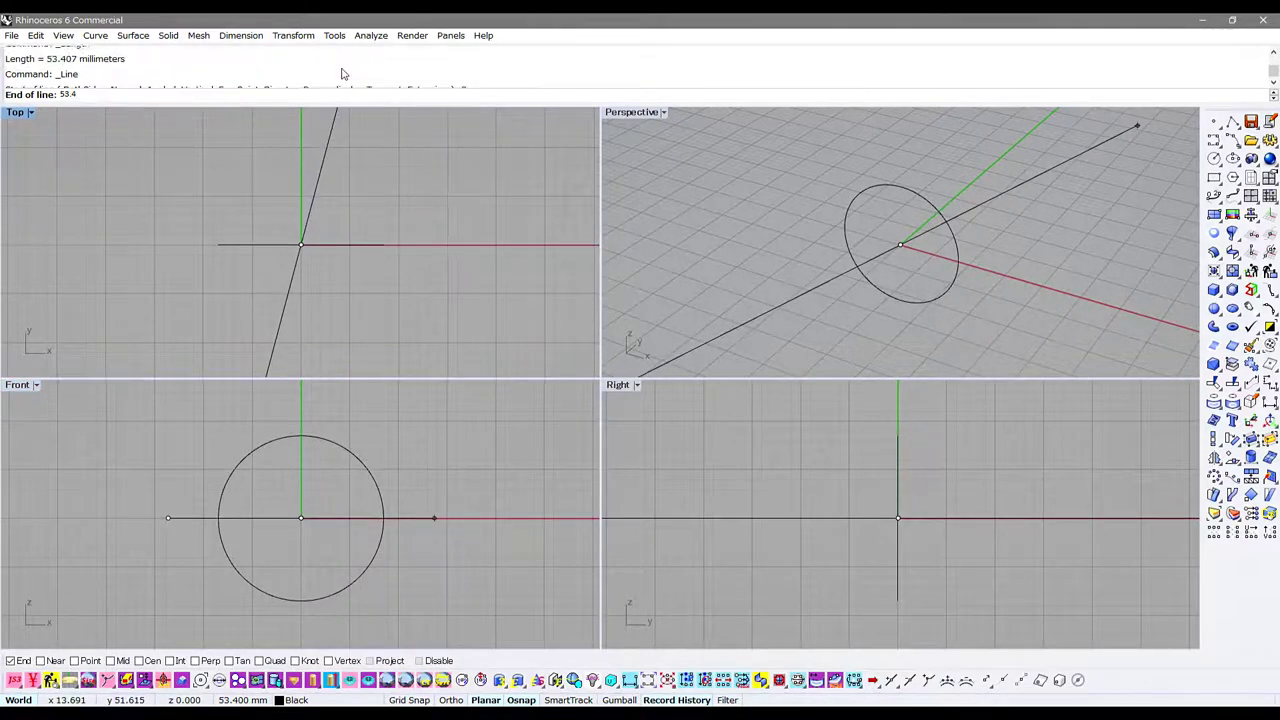
key("Return")
type("/2")
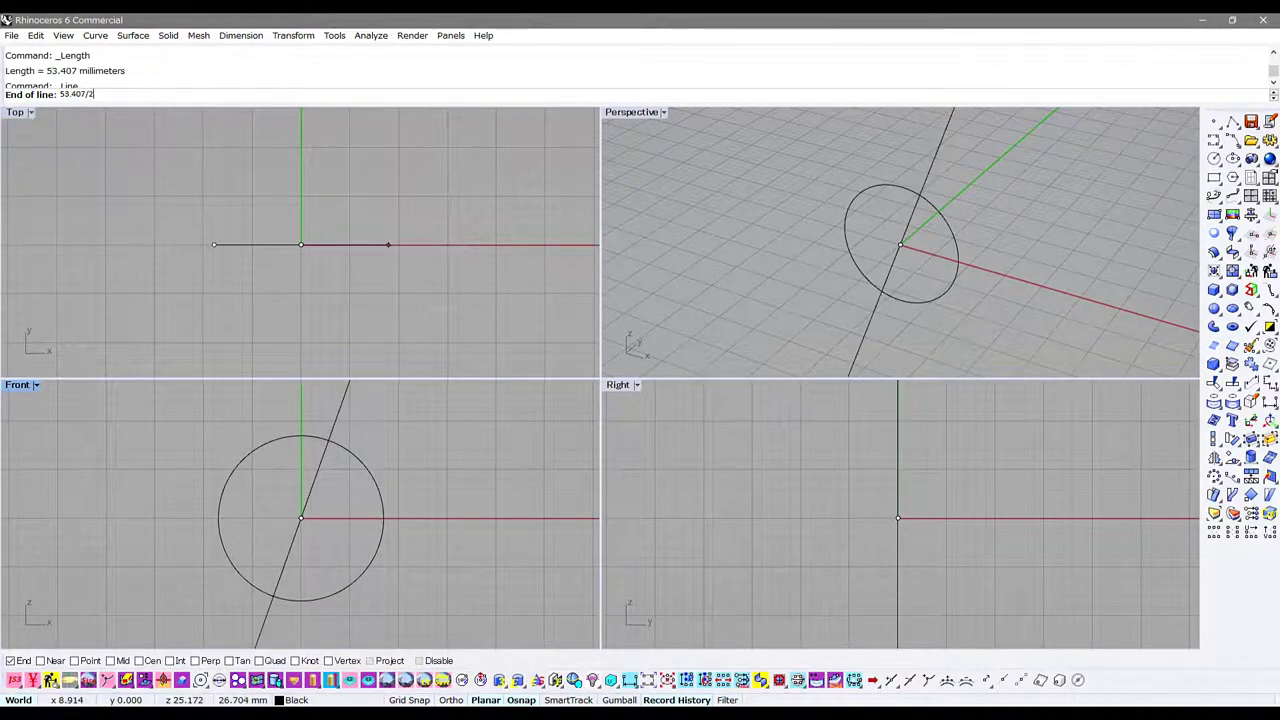
key("Return")
left_click(561, 524)
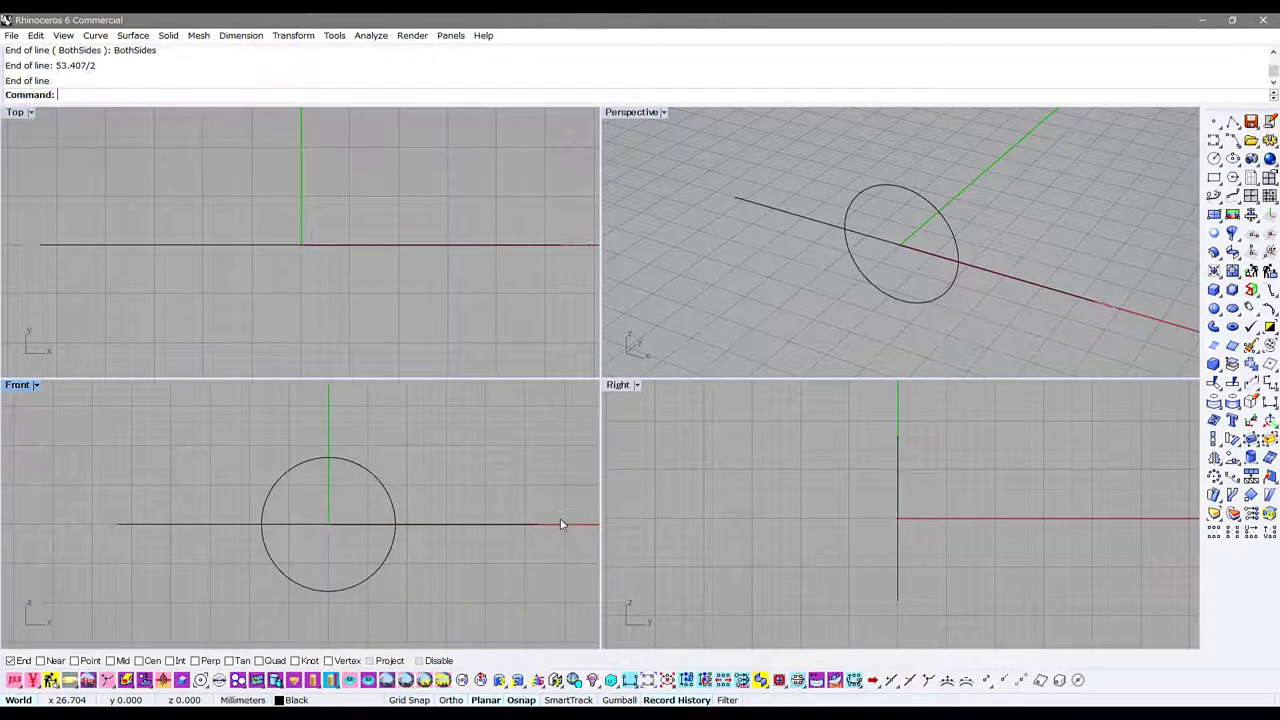
- Check the new line's length and hide the circle
left_click(390, 507)
key("Return")
left_click(450, 525)
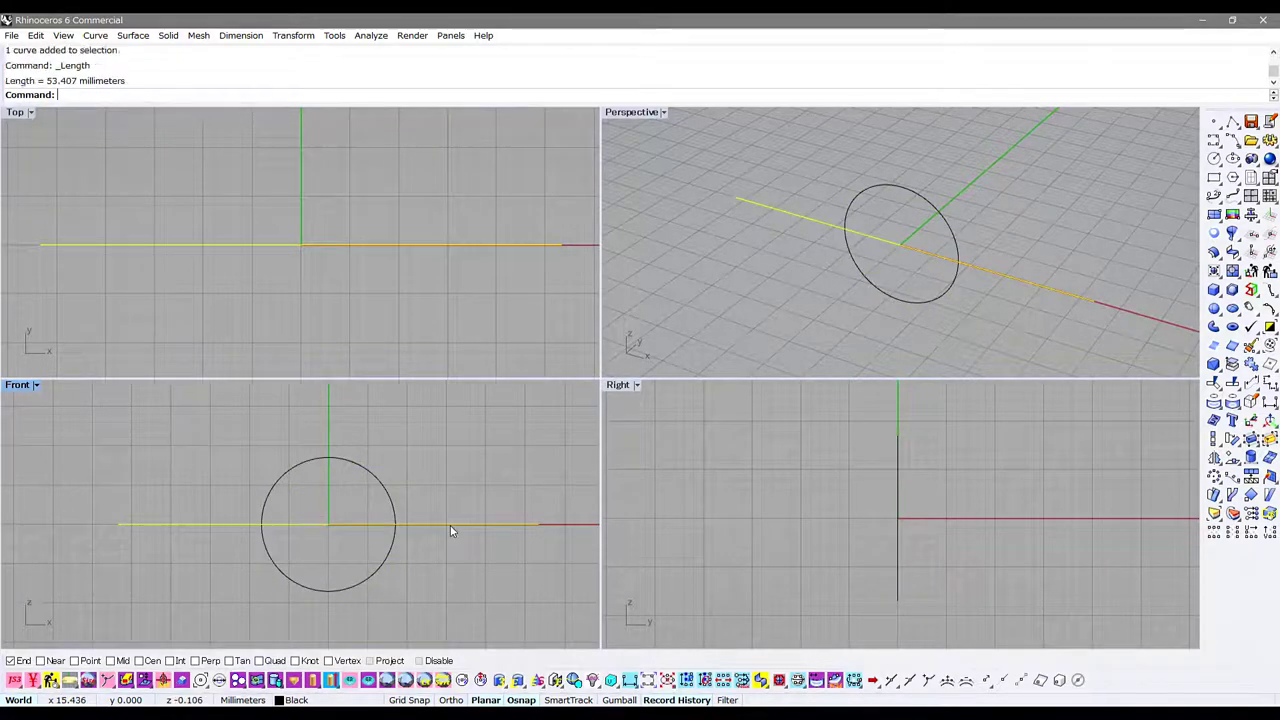
left_click(394, 497)
key("ctrl+h")
- Move the line to the projection layer and hide it
left_click(433, 521)
left_click(1231, 513)
double_click(584, 452)
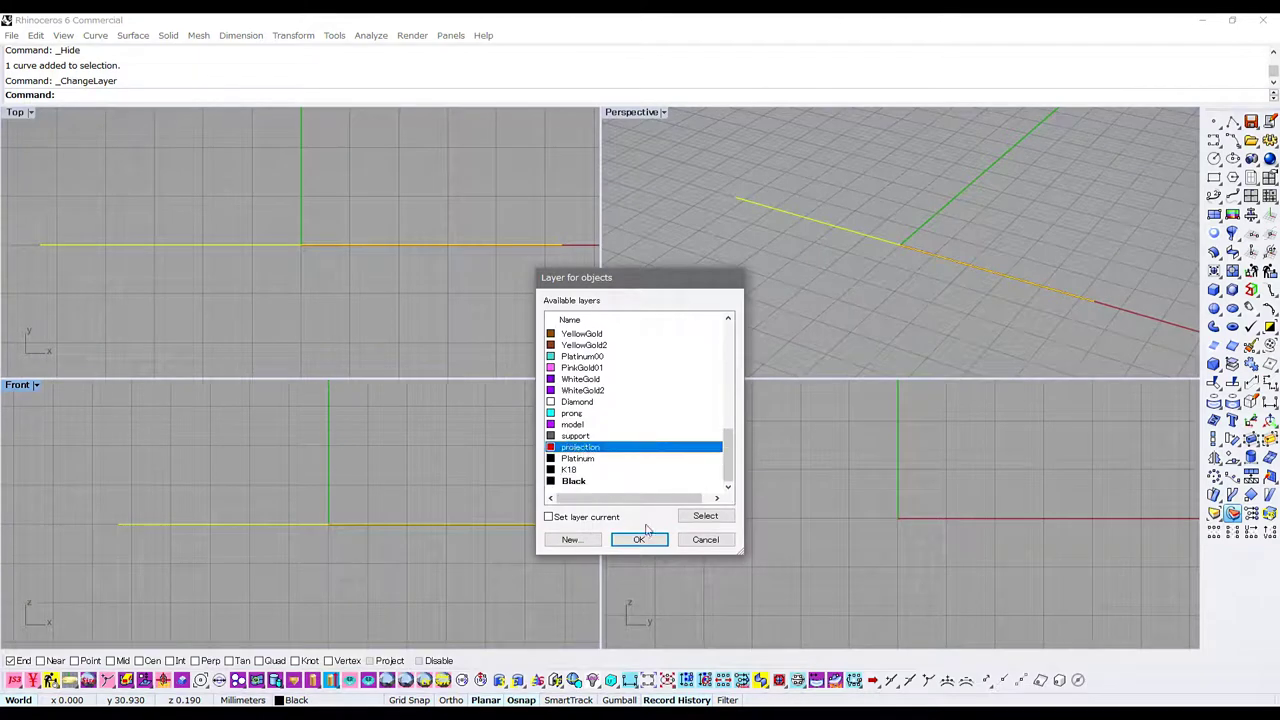
left_click(494, 524)
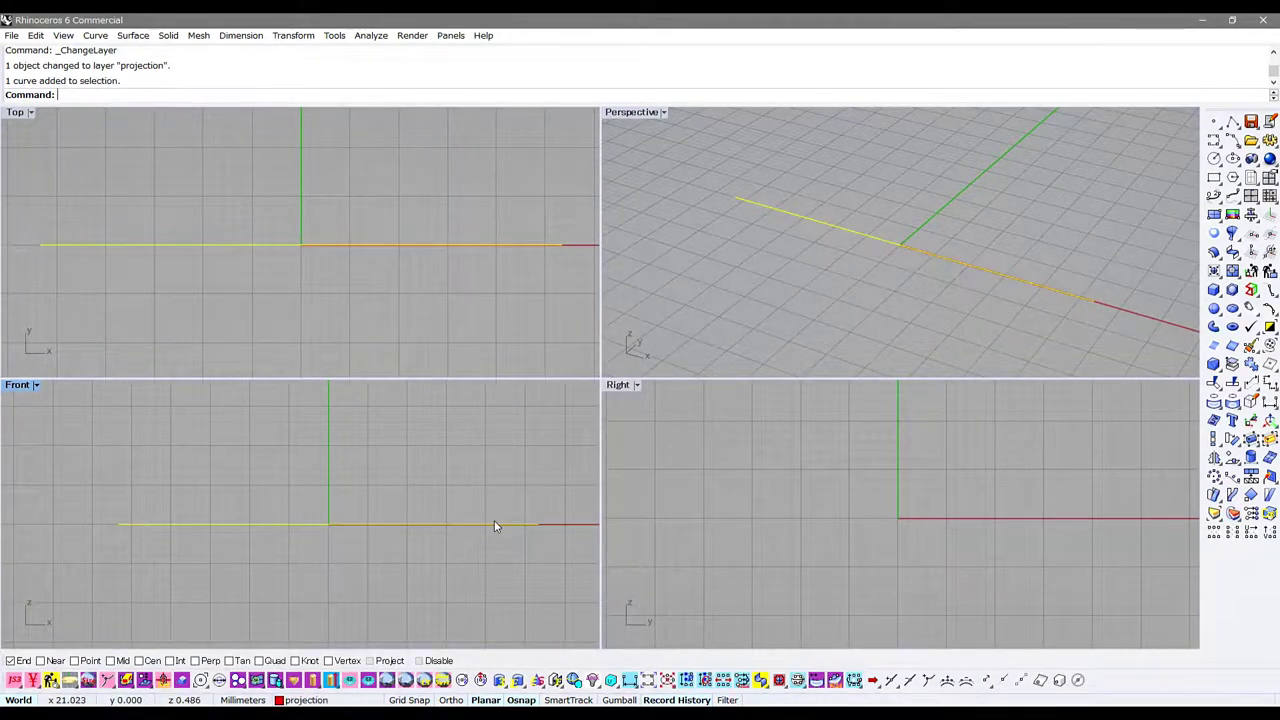
key("ctrl+h")
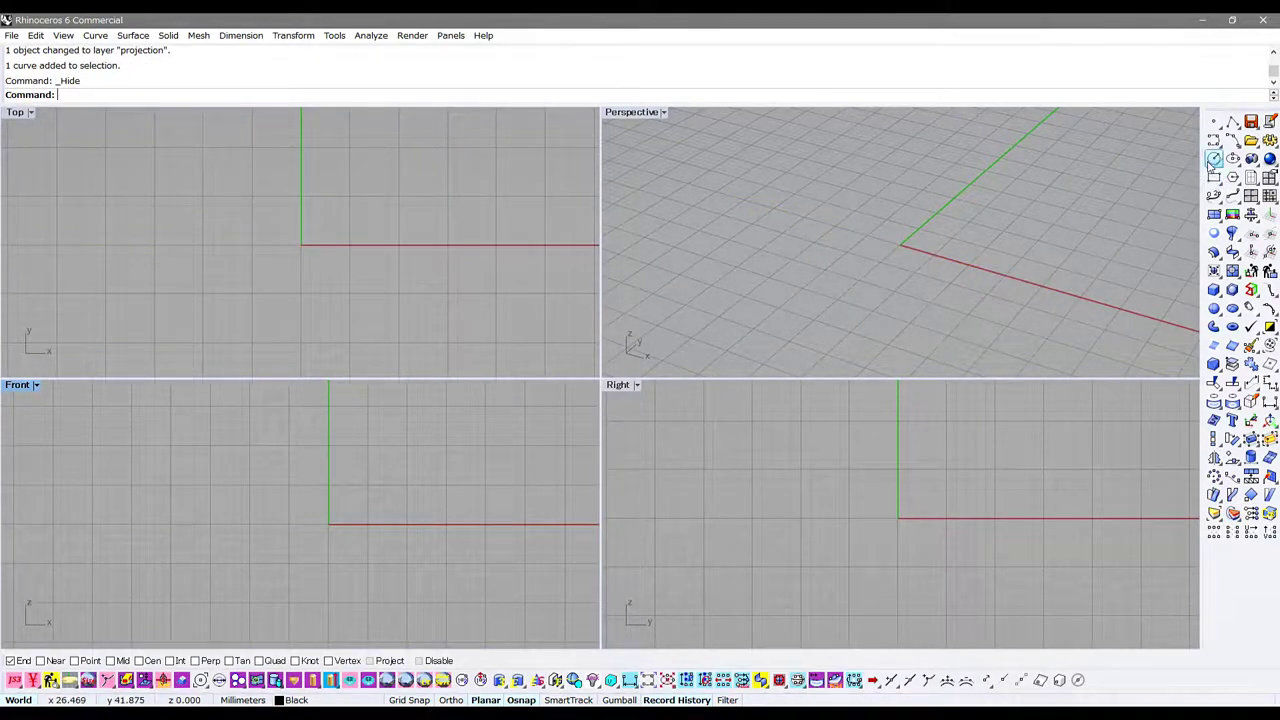
- Start a second circle centred at the origin
left_click(1213, 160)
type("0")
key("Return")
- Finish the 2 mm circle in the maximized Right view and rebuild it to 10 control points
key("Return")
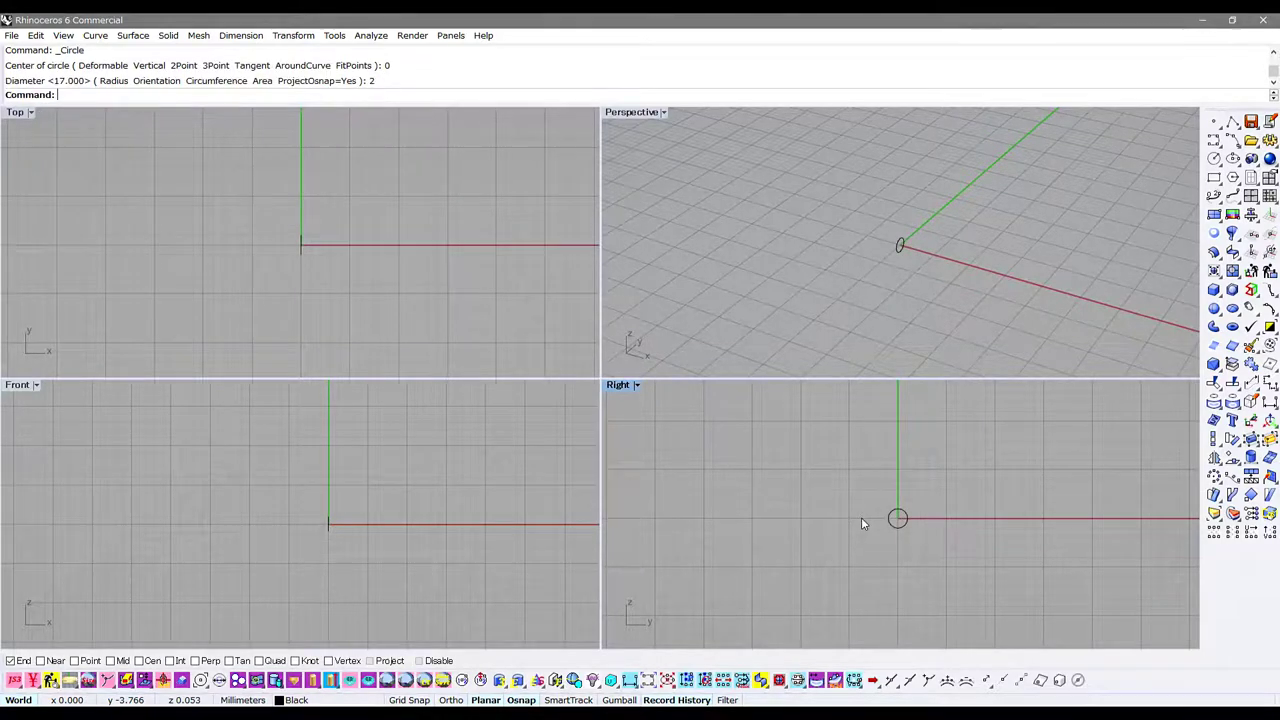
key("ctrl+m")
left_click(606, 455)
scroll(606, 455, "up", 2)
type("rebuild")
key("Return")
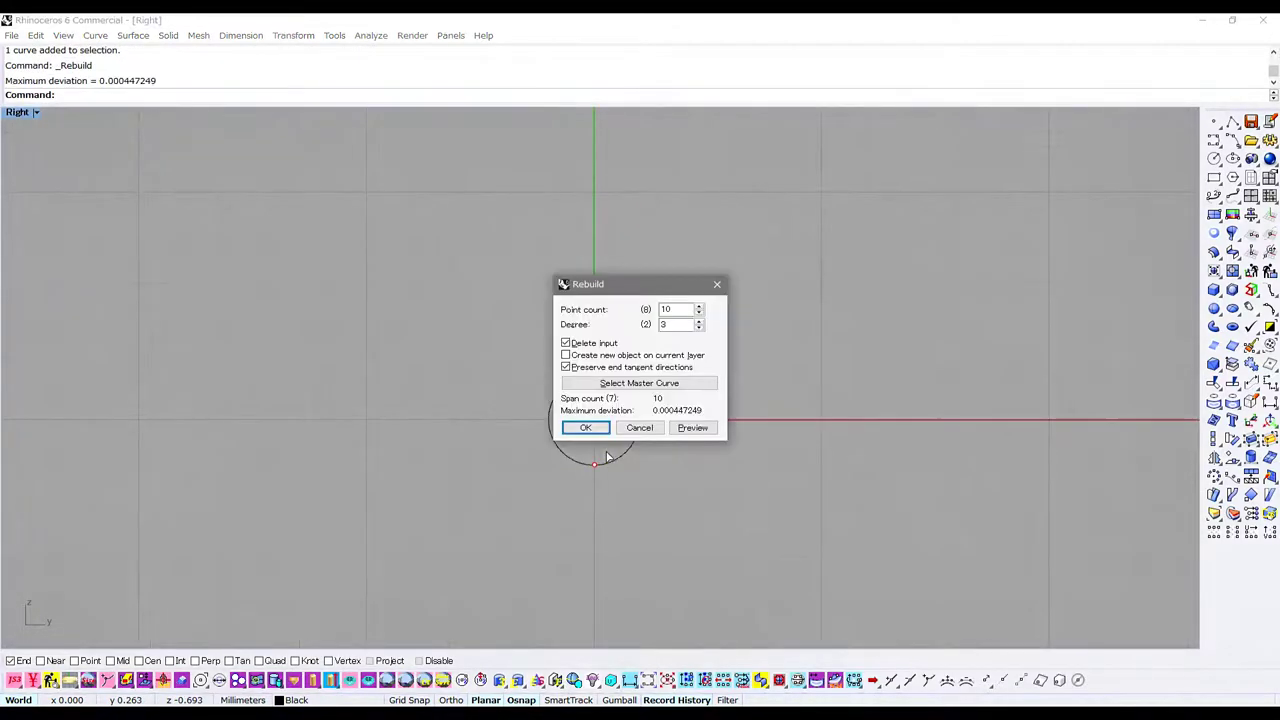
left_click(585, 427)
key("F10")
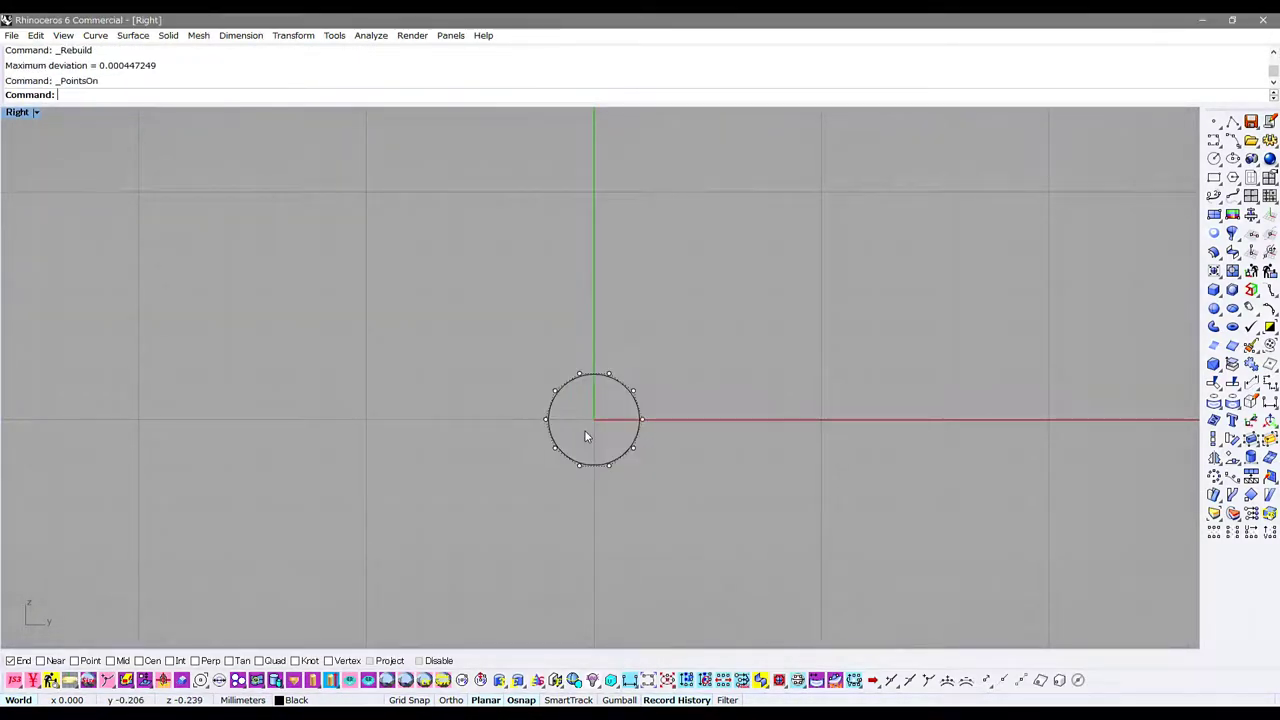
- Rotate the circle 18° about the origin, snapping only to control points
type("rotate")
key("Return")
type("0")
key("Return")
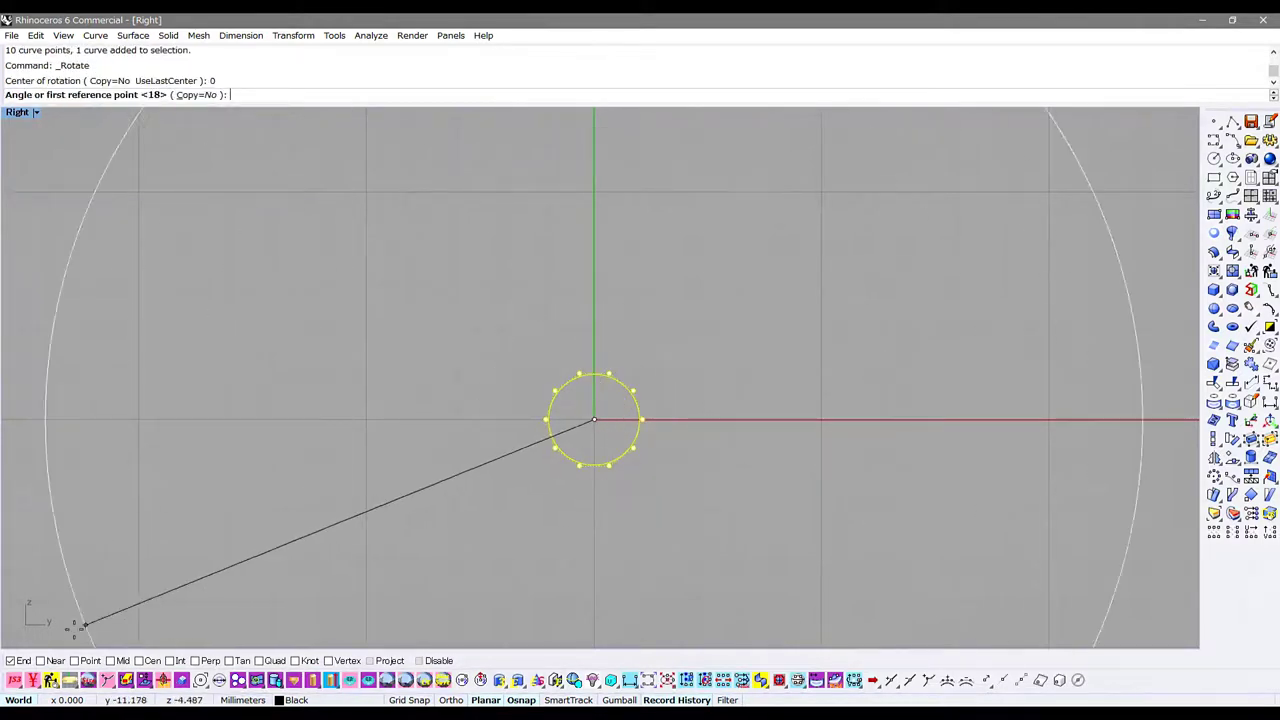
right_click(78, 663)
left_click(608, 374)
left_click(594, 362)
mouse_move(507, 329)
left_mouse_down()
mouse_move(680, 518)
mouse_move(662, 476)
left_mouse_up()
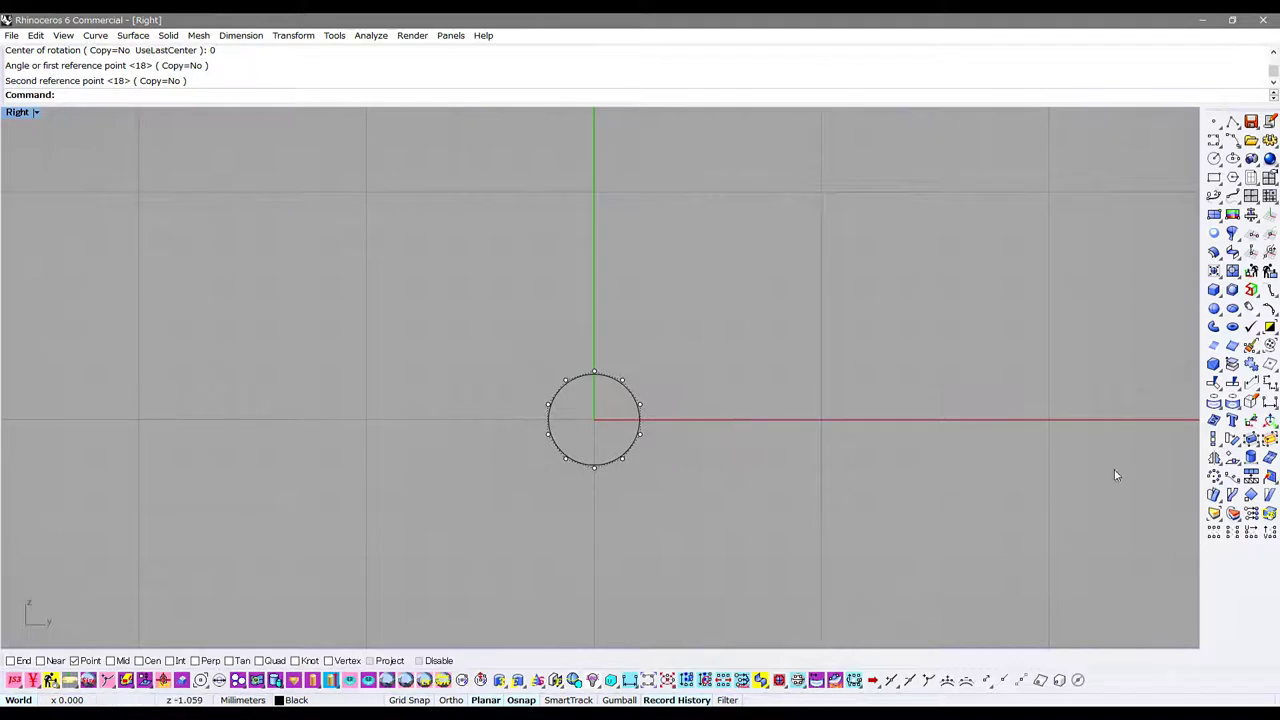
- Level the top and bottom control-point pairs with SetPt
left_click(1234, 514)
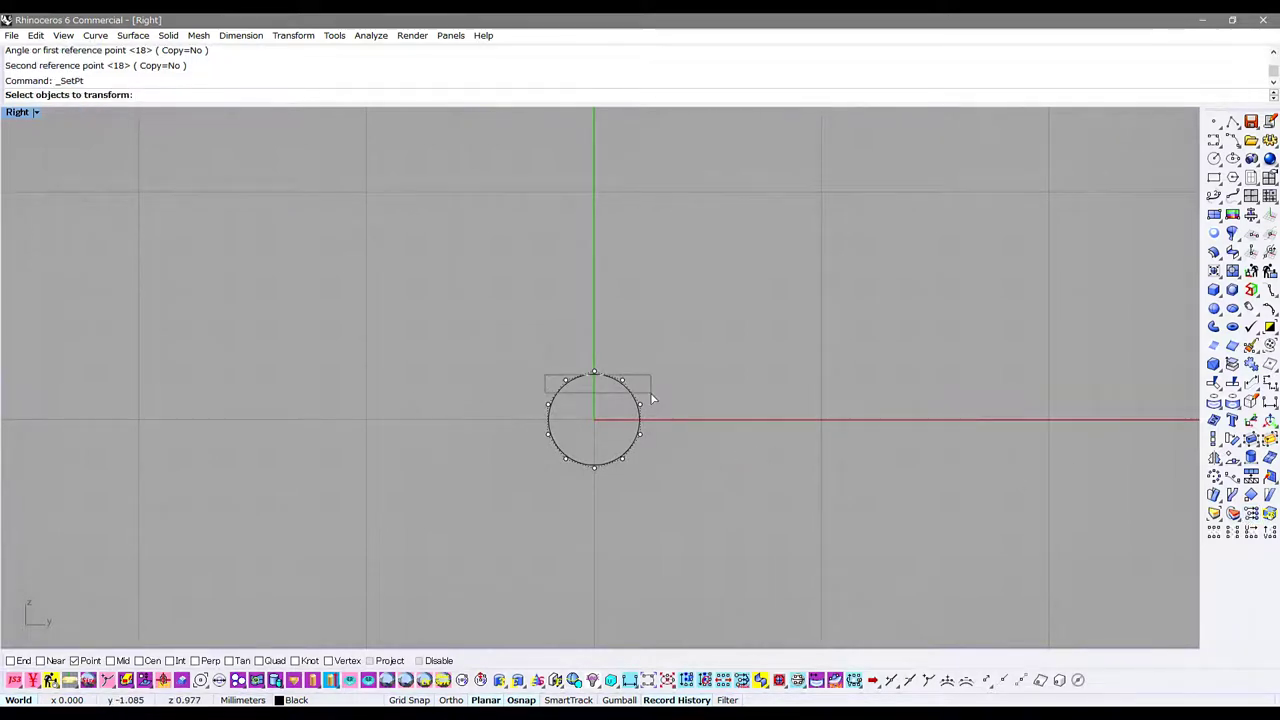
left_click_drag(591, 396, 651, 400)
key("Return")
key("Return")
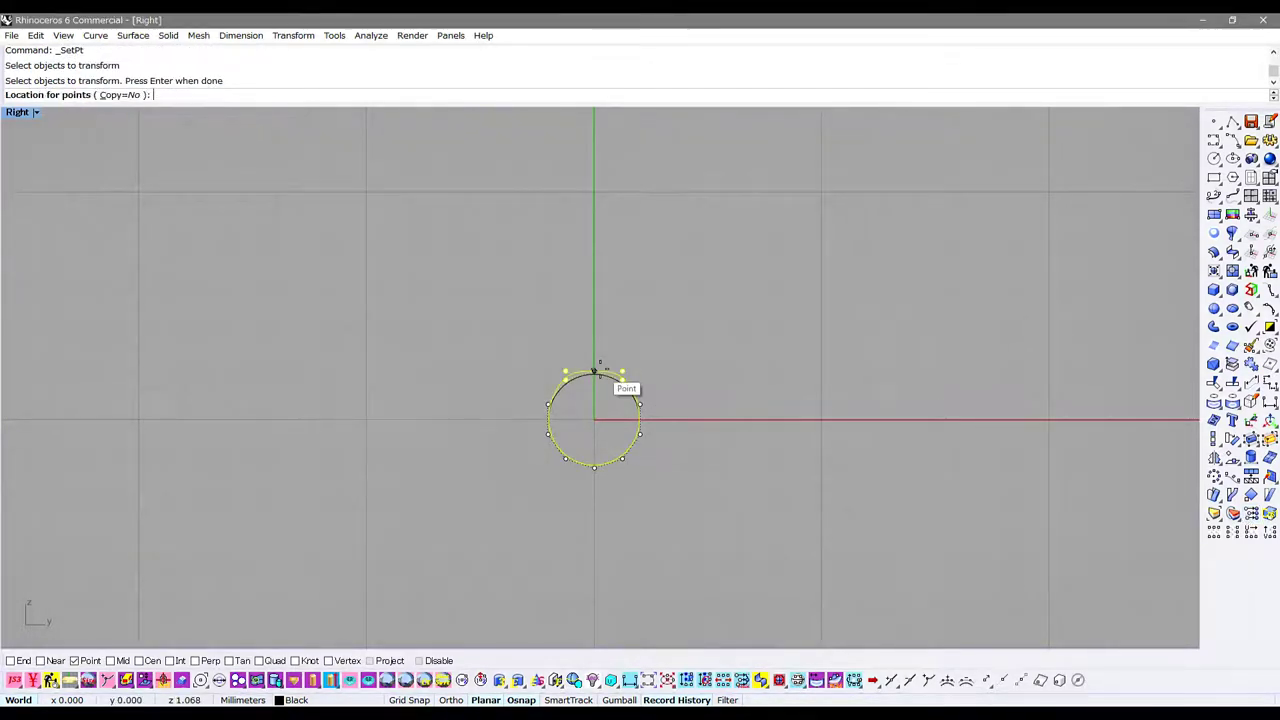
left_click(596, 372)
left_click_drag(642, 479, 642, 461)
scroll(642, 461, "up", 2)
key("Return")
key("Return")
left_click(579, 469)
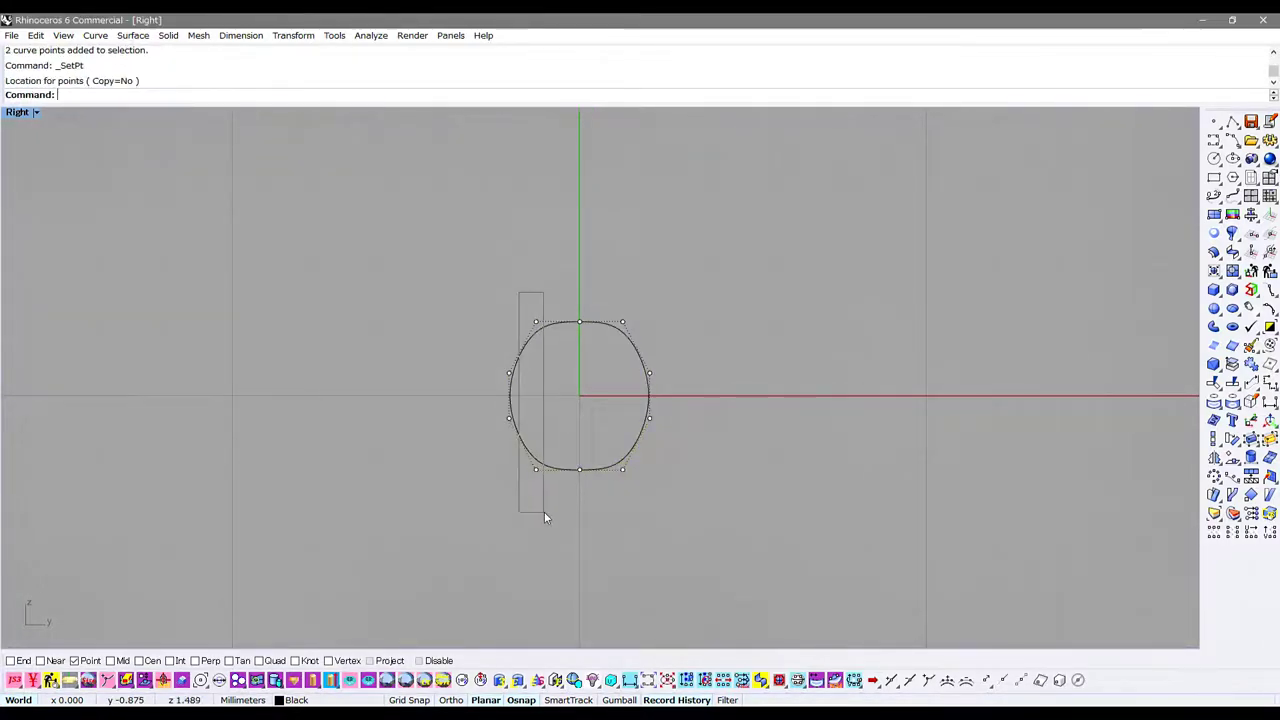
- Align the left and right control-point pairs vertically, then hide the points
left_click_drag(517, 290, 544, 512)
key("Return")
key("Return")
left_click(509, 372)
left_click_drag(611, 288, 644, 485)
key("Return")
key("Return")
left_click(651, 418)
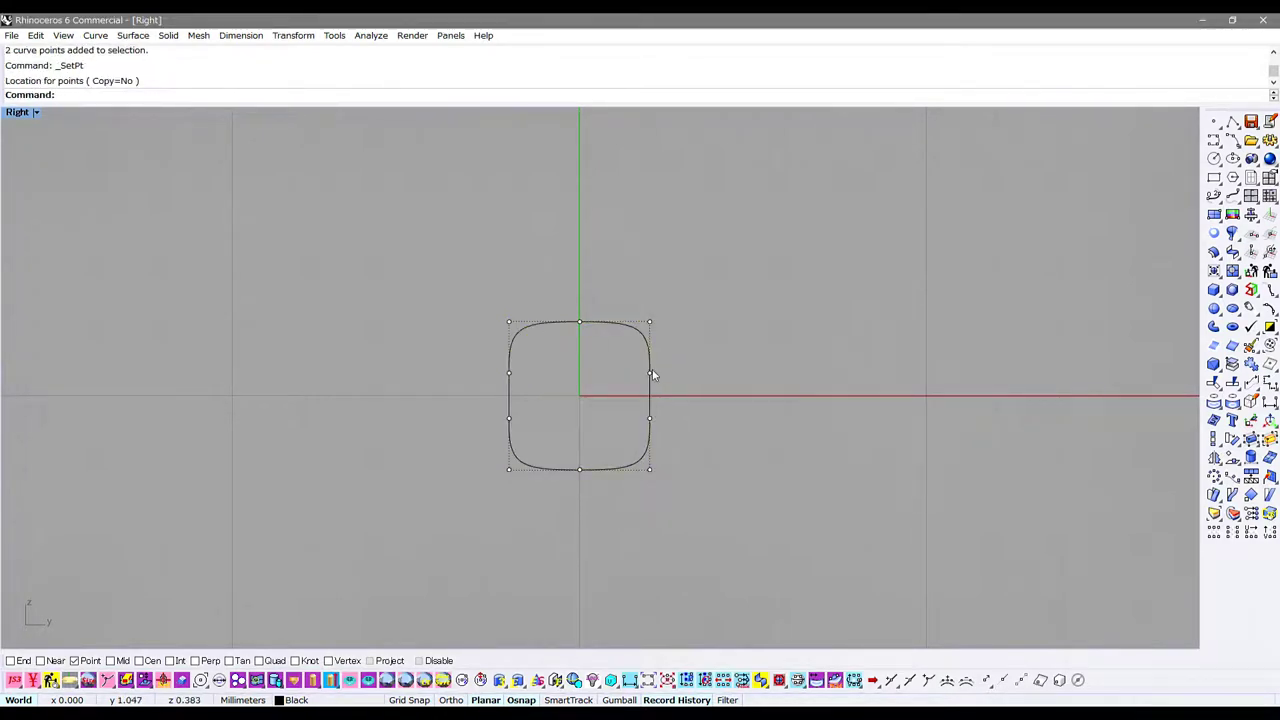
key("Escape")
- Return to the four-view layout and show the hidden projection line again
key("ctrl+F1")
key("ctrl+shift+alt+h")
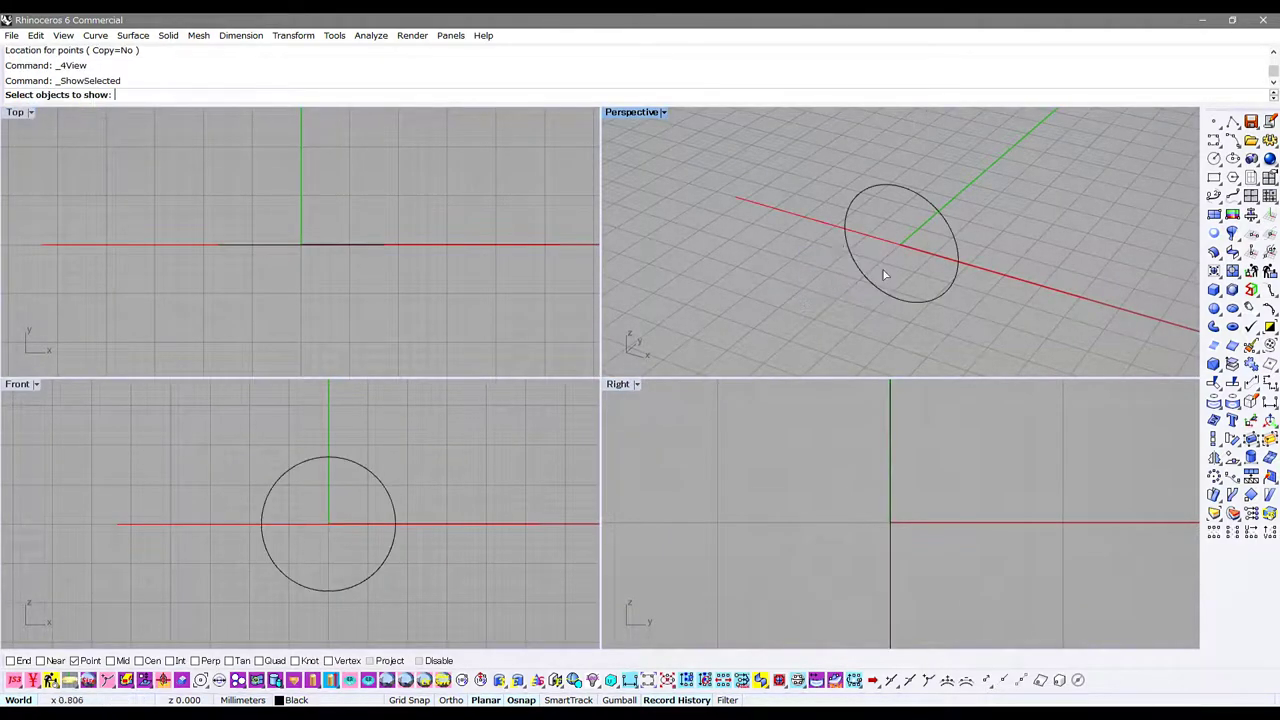
left_click(817, 221)
key("Return")
- Enable Midpoint snap and isolate the rounded-square profile as the only selection
left_click(899, 245)
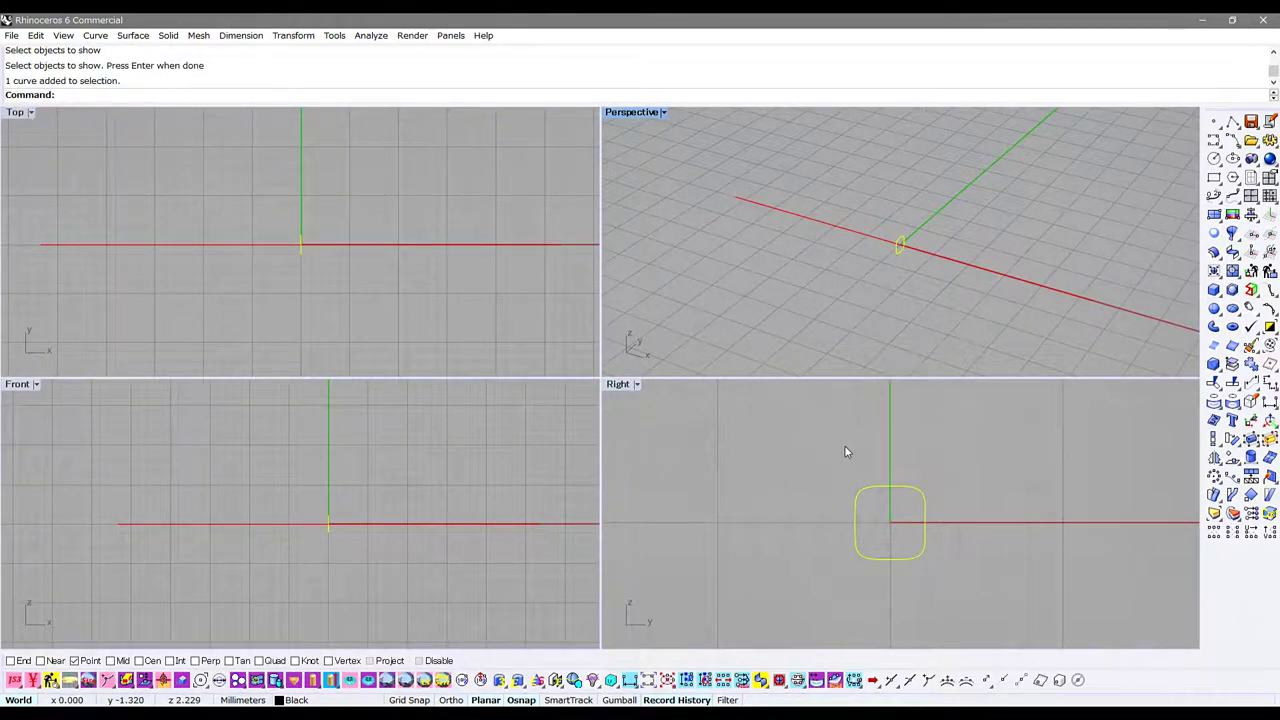
key("m")
key("Return")
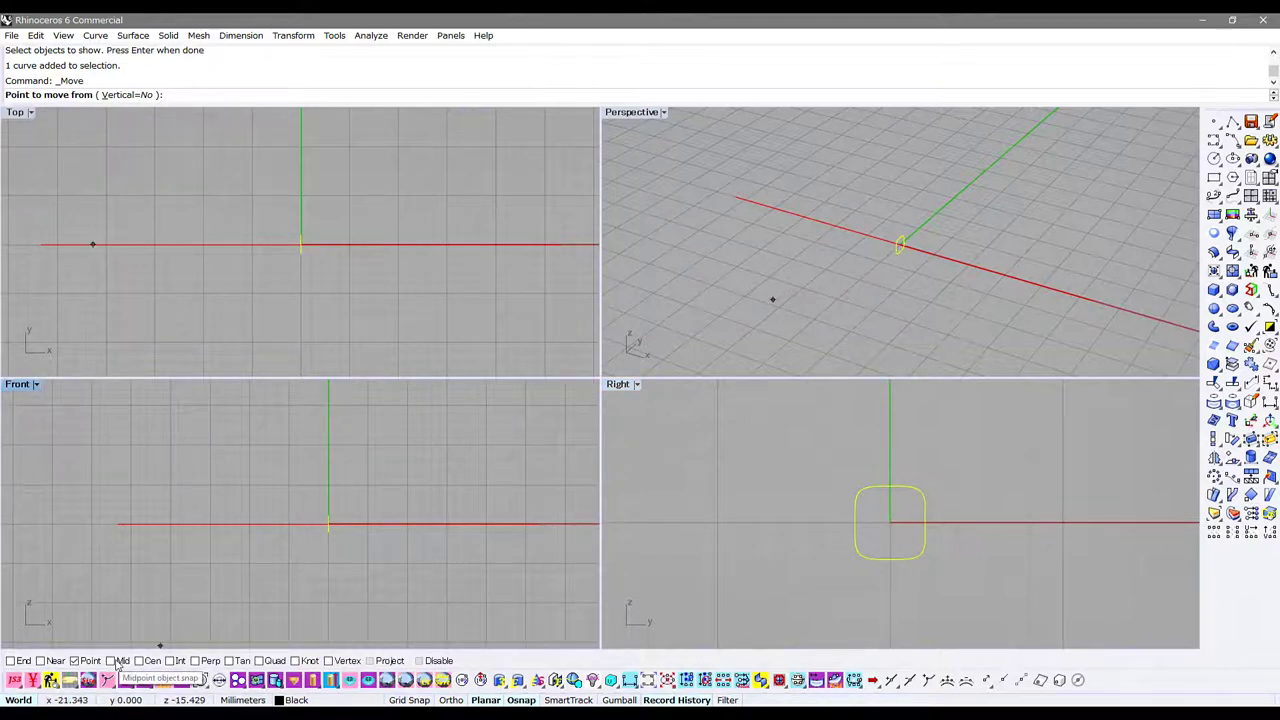
left_click(112, 661)
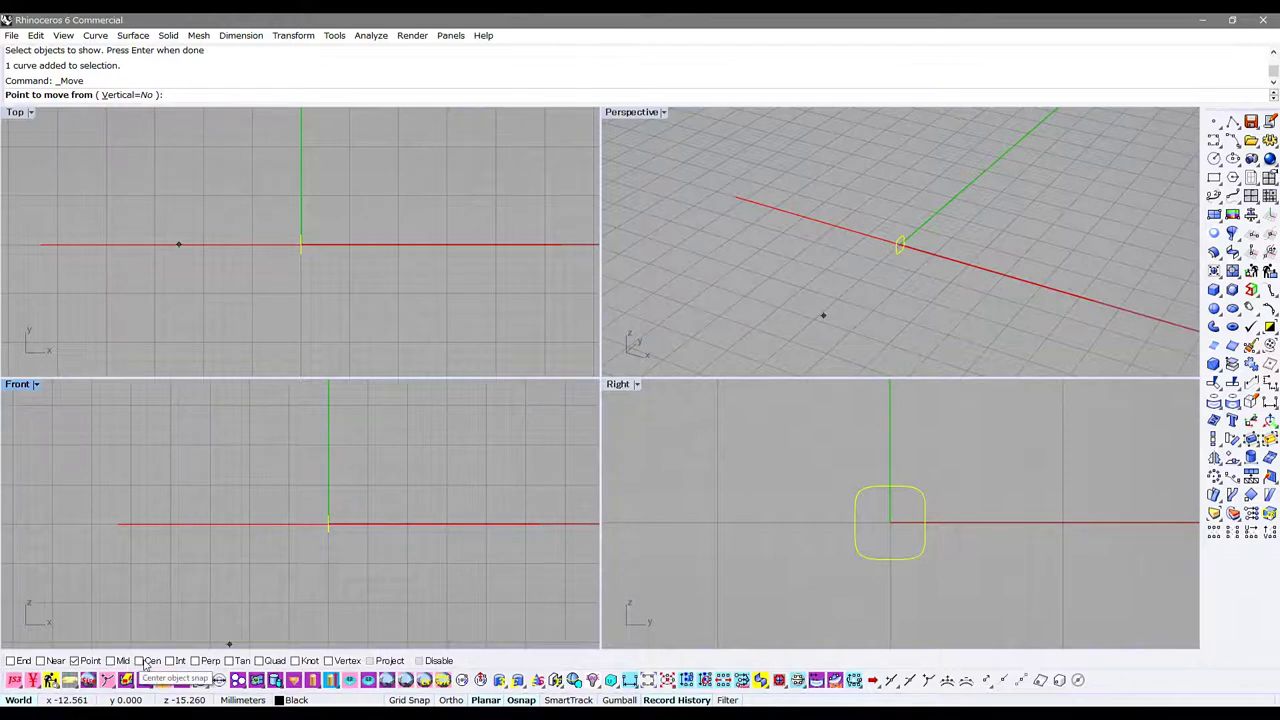
left_click(141, 661)
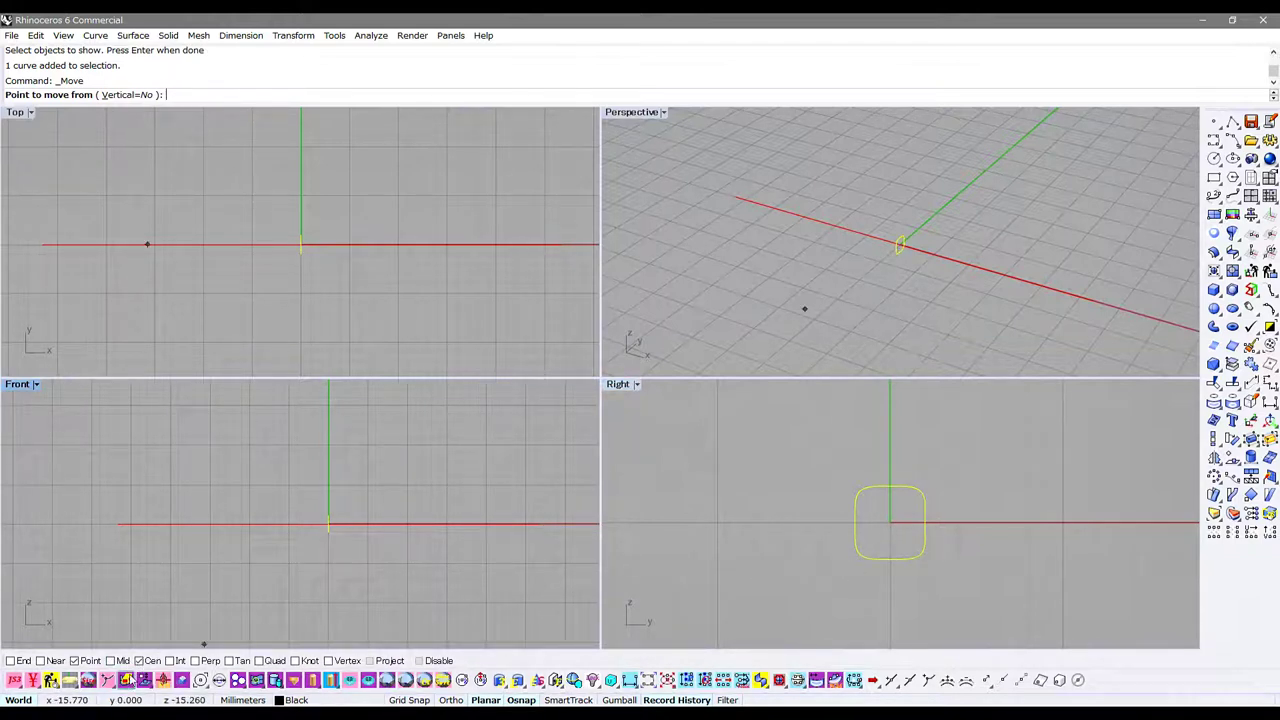
left_click(140, 661)
key("F10")
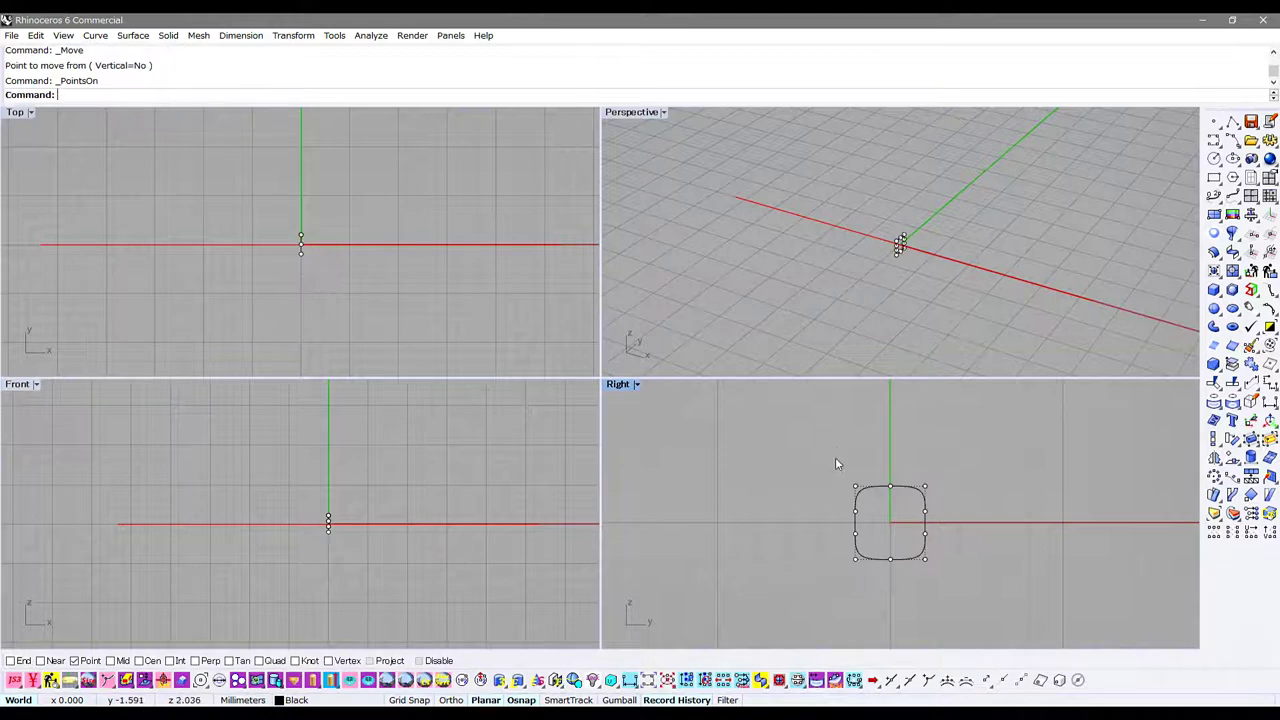
left_click(1034, 290, "ctrl")
- Move the profile with End snap onto the far end of the line
type("m")
key("Return")
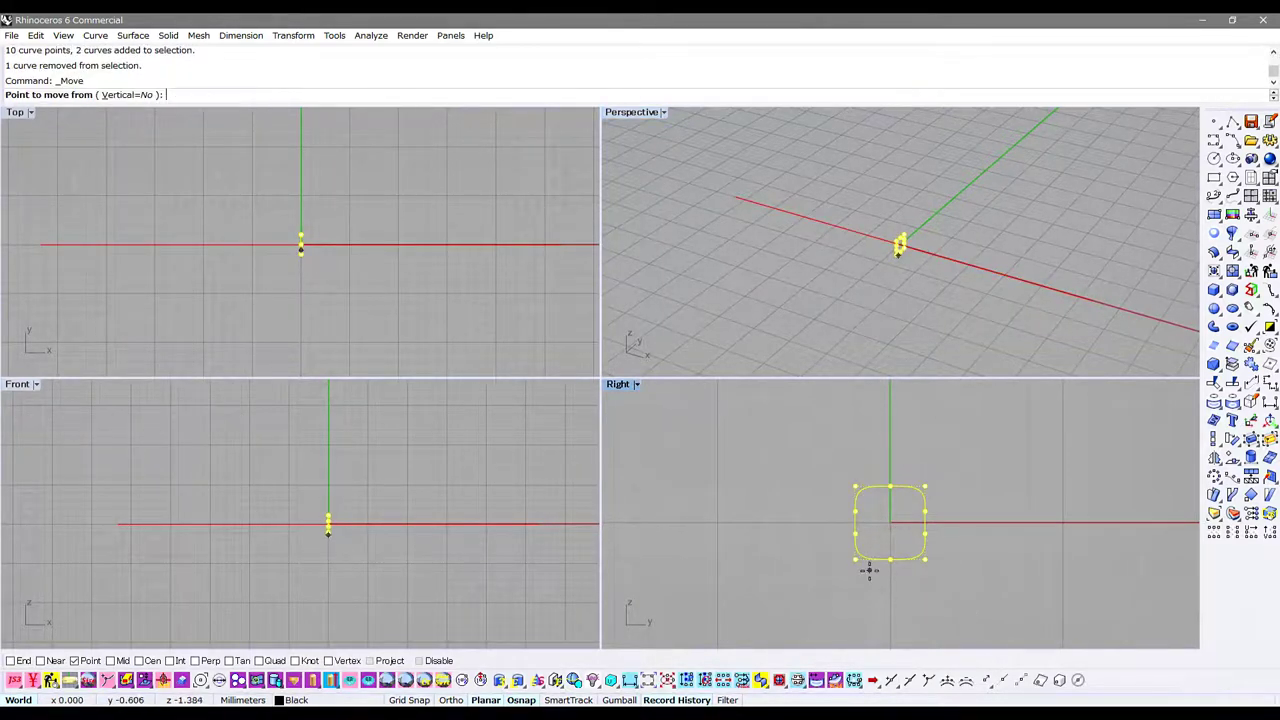
left_click(11, 661)
left_click(890, 558)
left_click(890, 521)
left_click(797, 516)
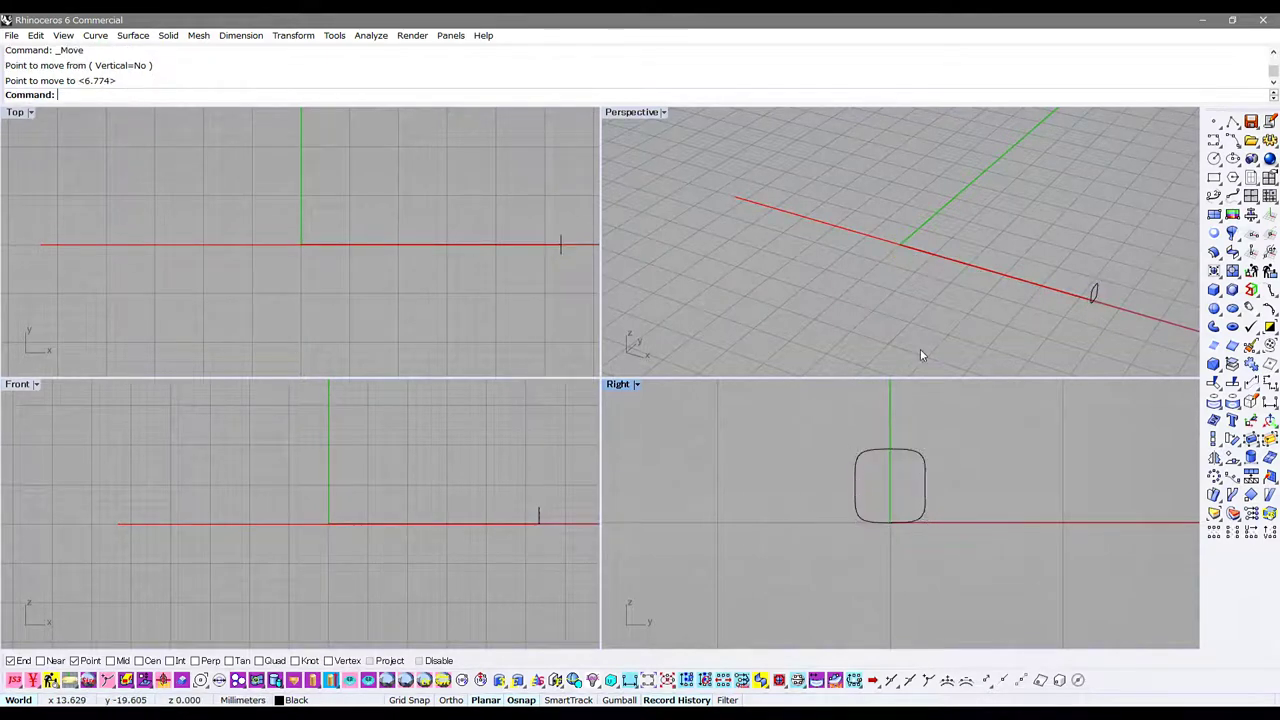
left_click(975, 266)
- Sweep1 the profile along the line into a tube and delete the leftover profile
type("sweep1")
key("Return")
left_click(1093, 292)
key("Return")
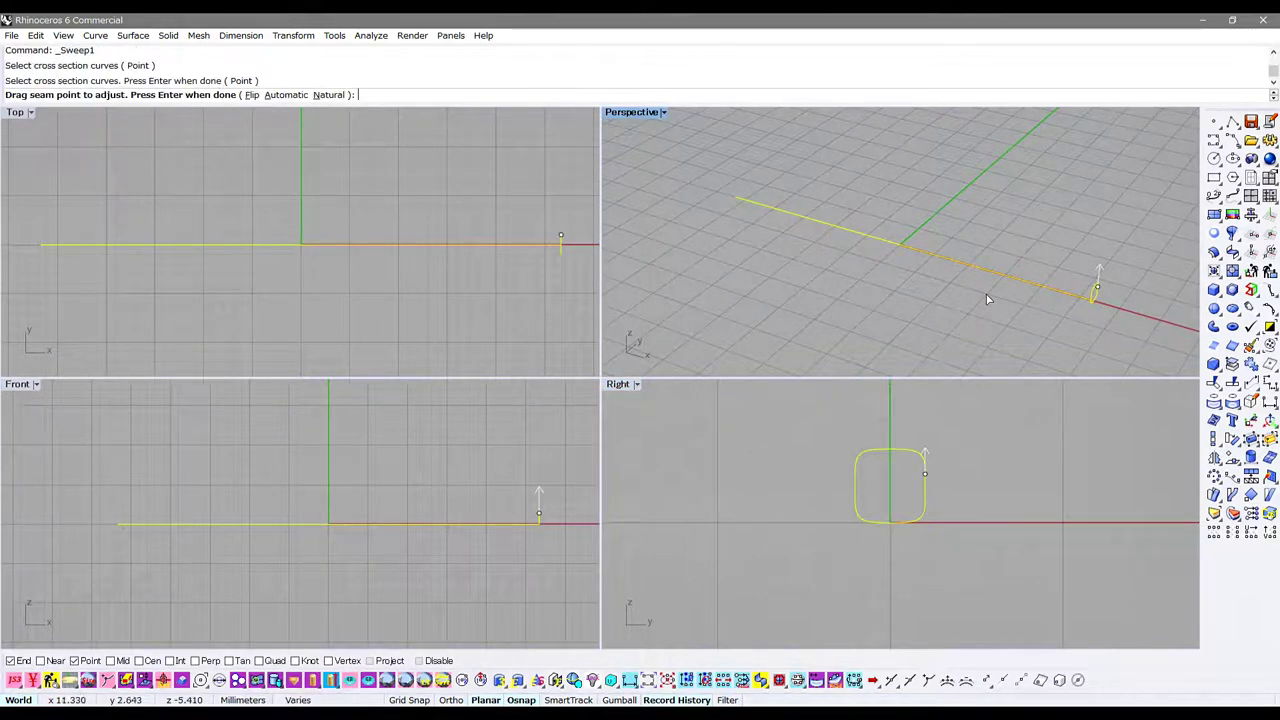
right_click_drag(1100, 287, 1036, 285)
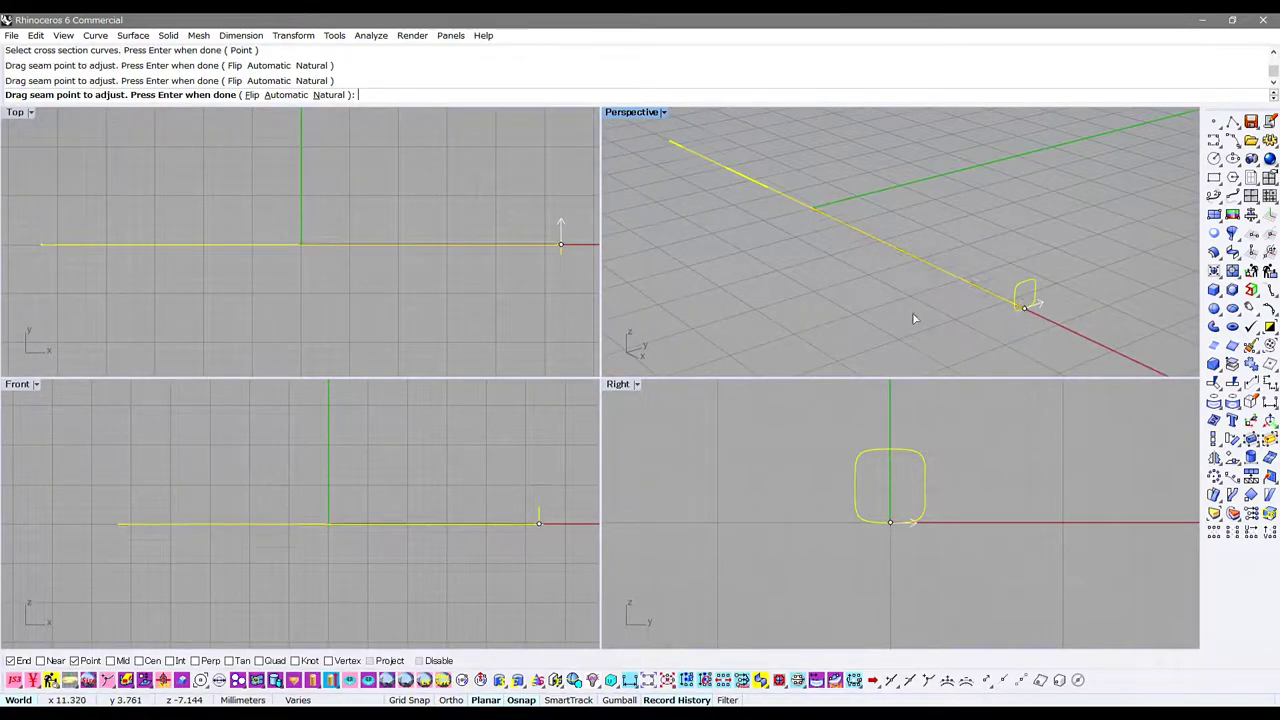
key("Return")
- Rebuild the tube surface to degree 3 with 9 × 10 points
key("Return")
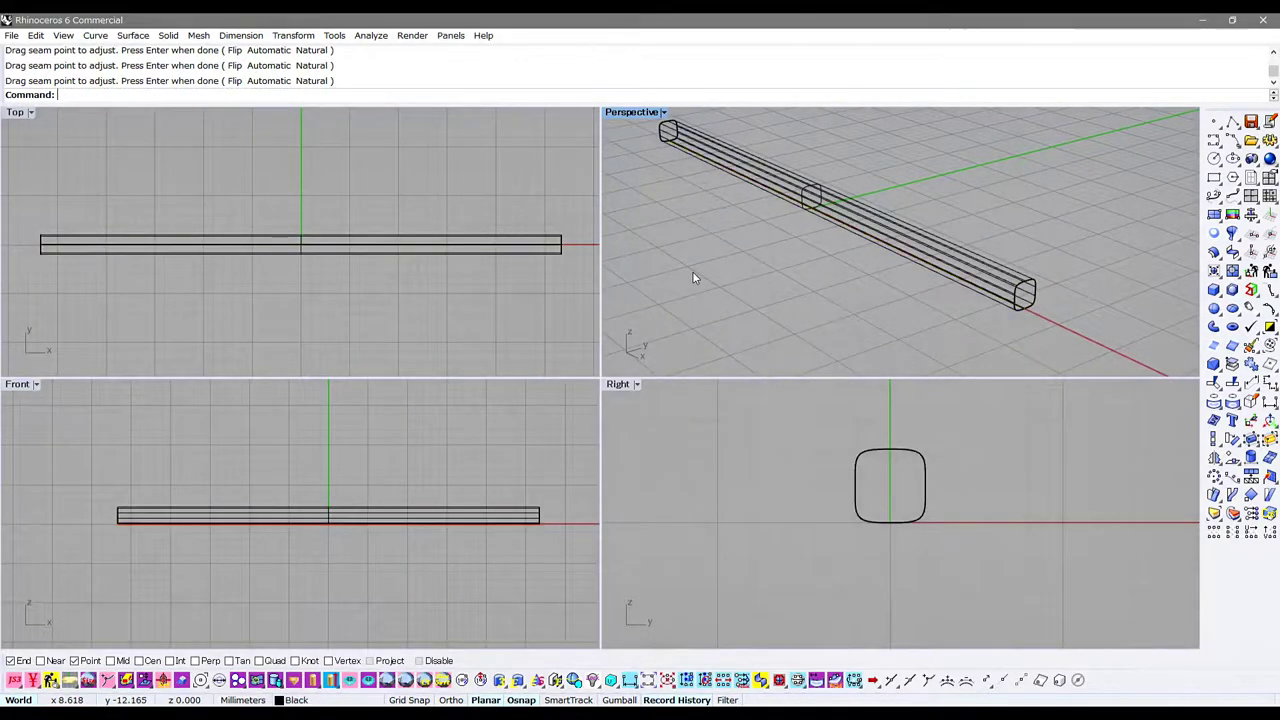
key("ctrl+alt+s")
left_click(875, 451)
key("Delete")
left_click(873, 452)
type("rebuild")
key("Return")
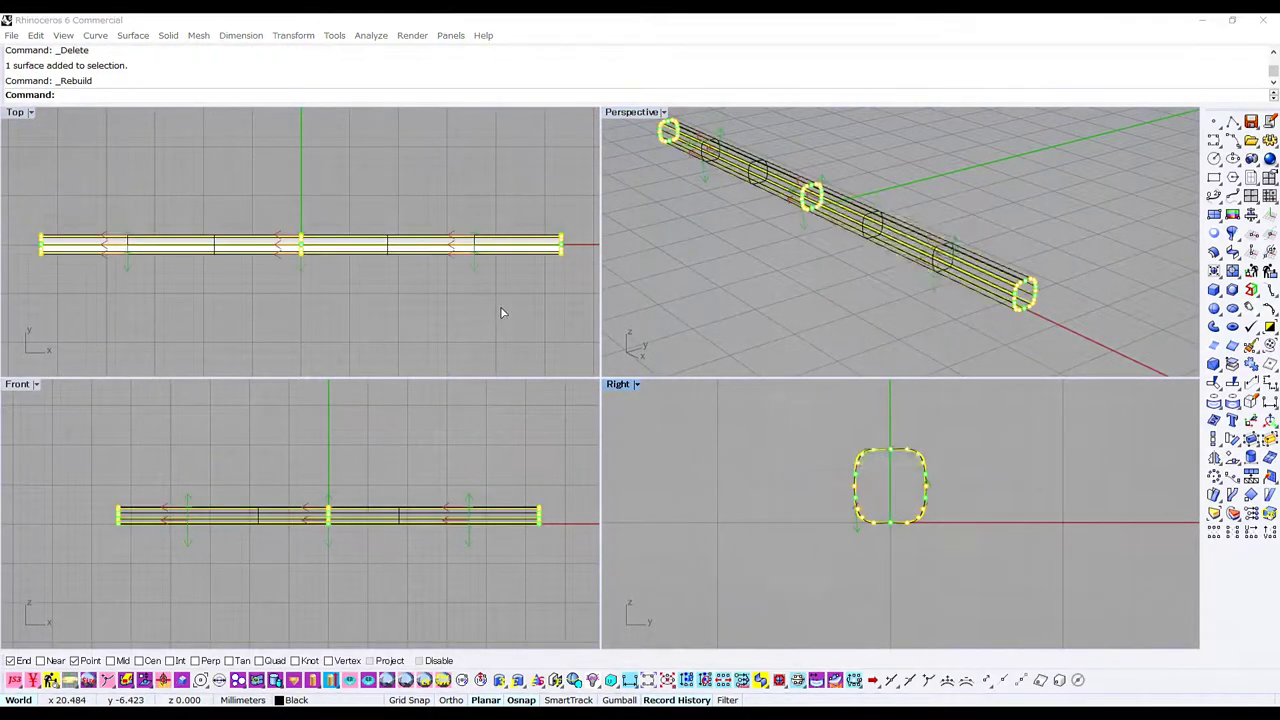
left_click_drag(866, 222, 691, 270)
left_click(340, 290)
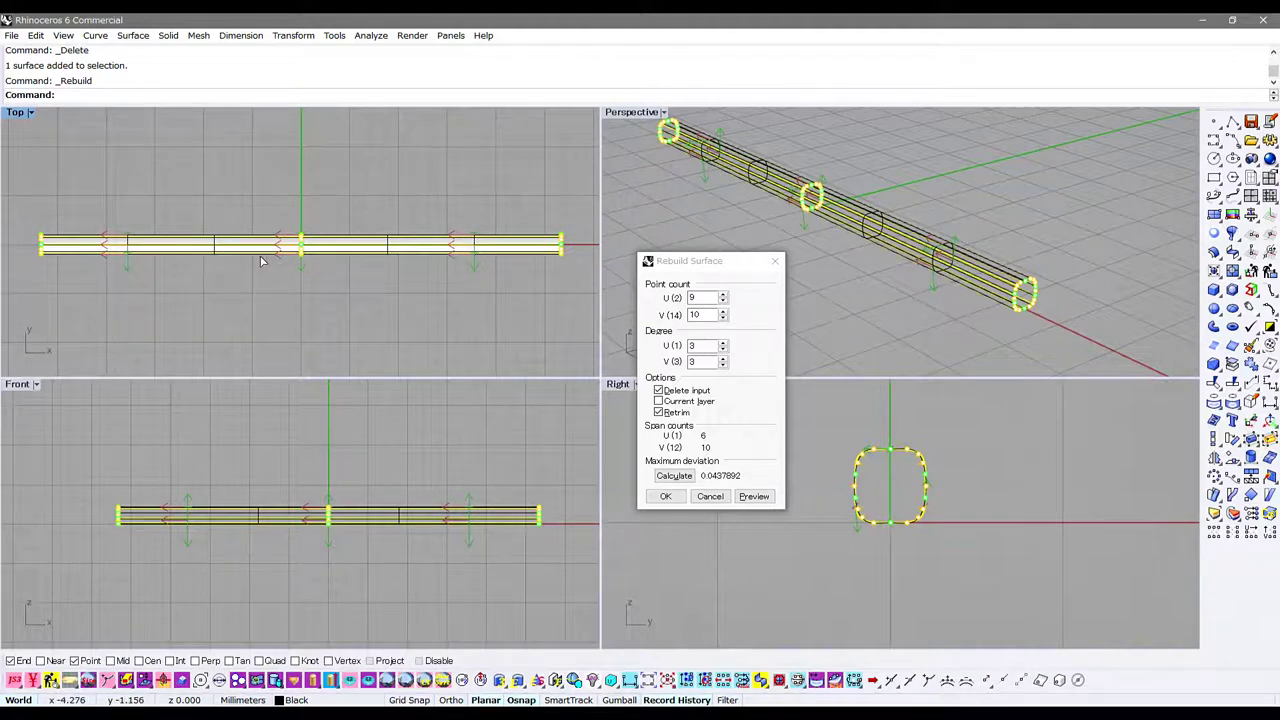
left_click(662, 498)
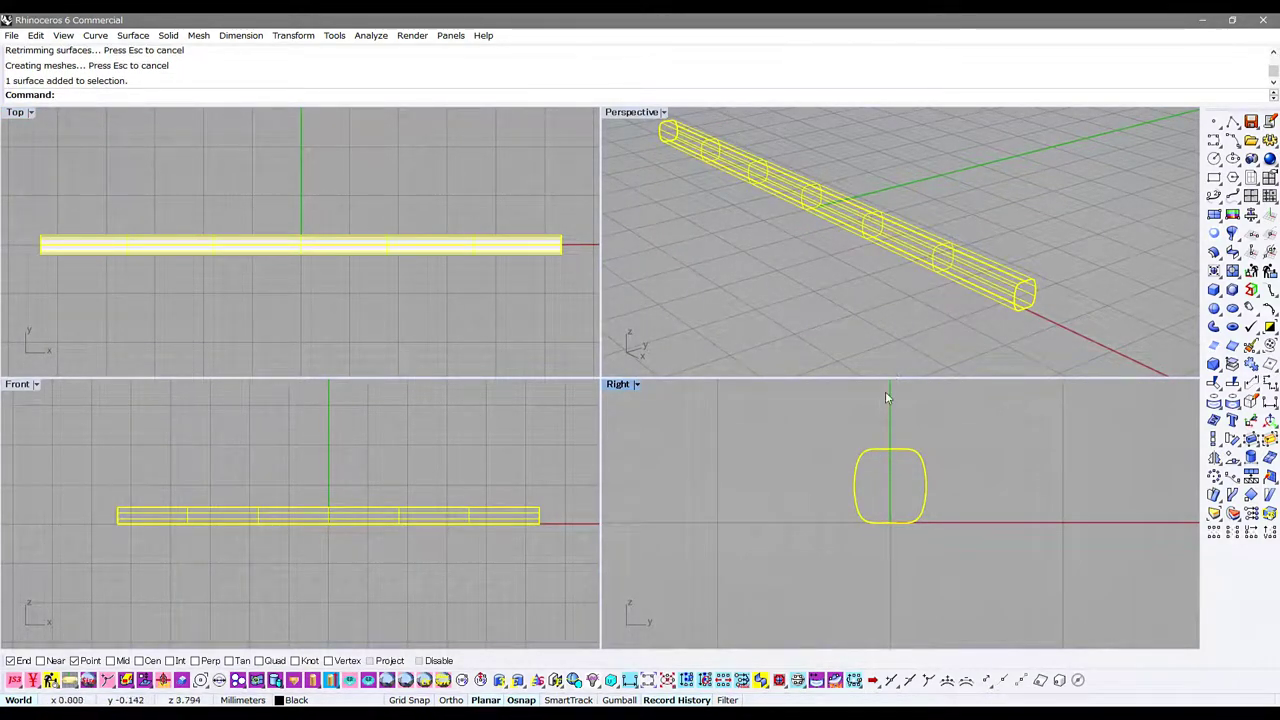
left_click(980, 292)
left_click(980, 292)
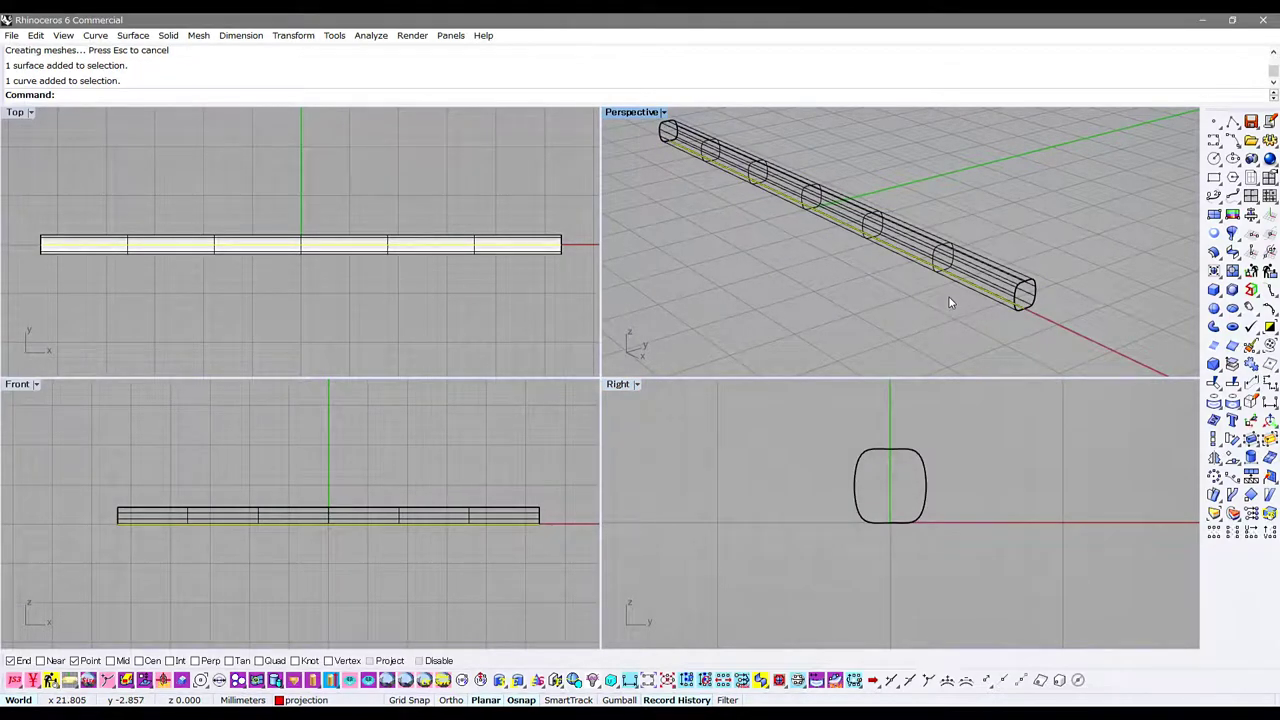
- Hide the edge curve, show the tube's control points, and flatten the top row with SetPt
key("ctrl+h")
left_click(829, 463)
key("F10")
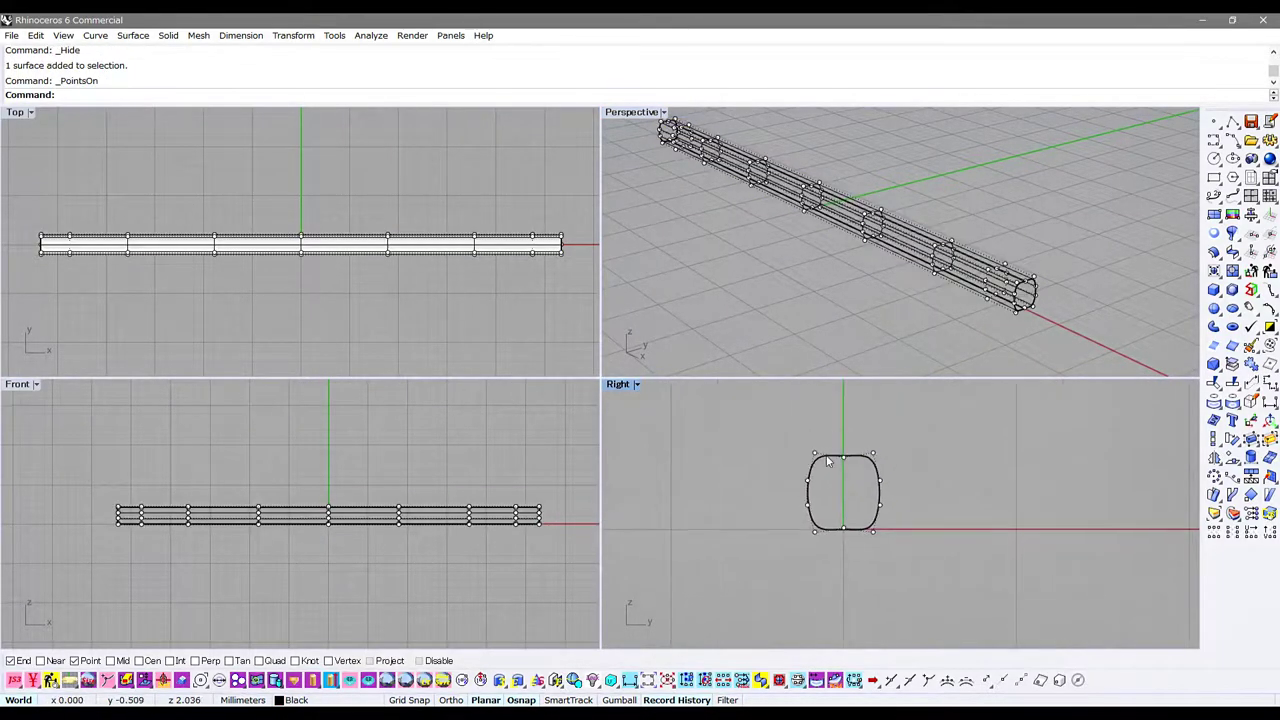
left_click_drag(835, 433, 855, 489)
left_click(1250, 514)
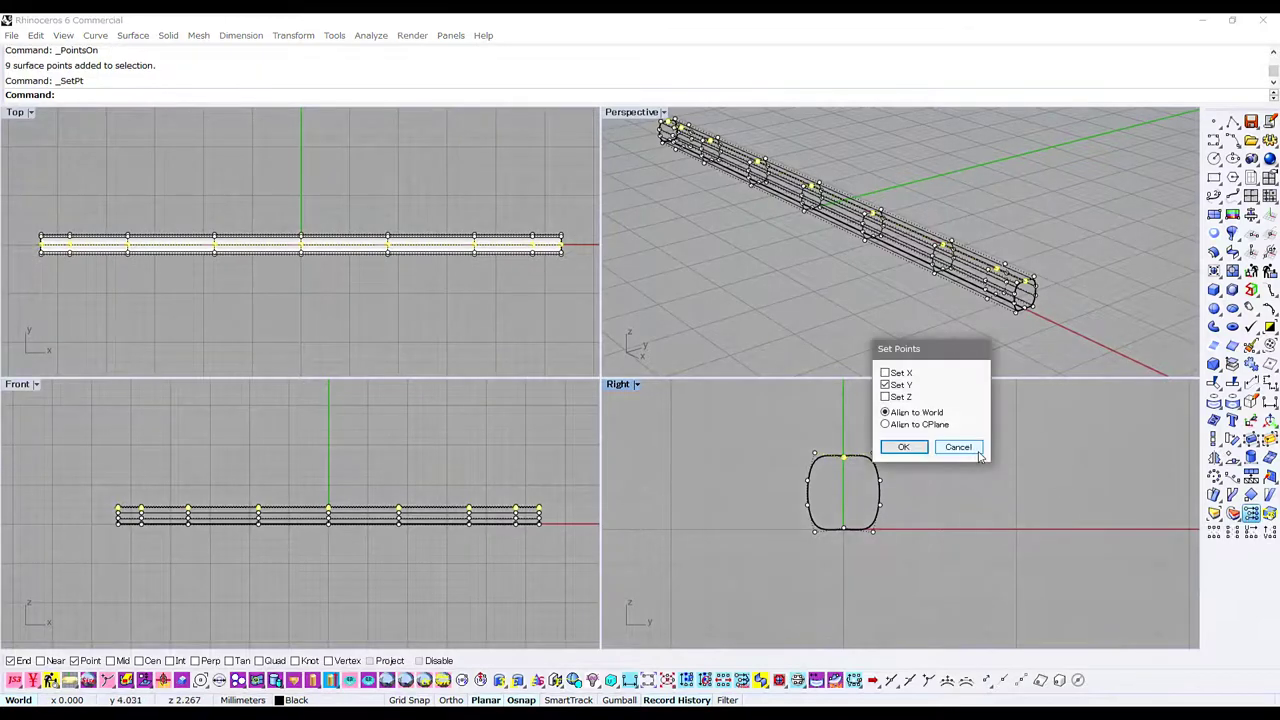
key("Return")
left_click(814, 449)
scroll(850, 505, "up", 4)
key("Return")
key("Return")
left_click(876, 584)
- Align the tube's right-side and corner control points vertically
left_click_drag(878, 540, 834, 422)
left_click_drag(872, 464, 888, 528)
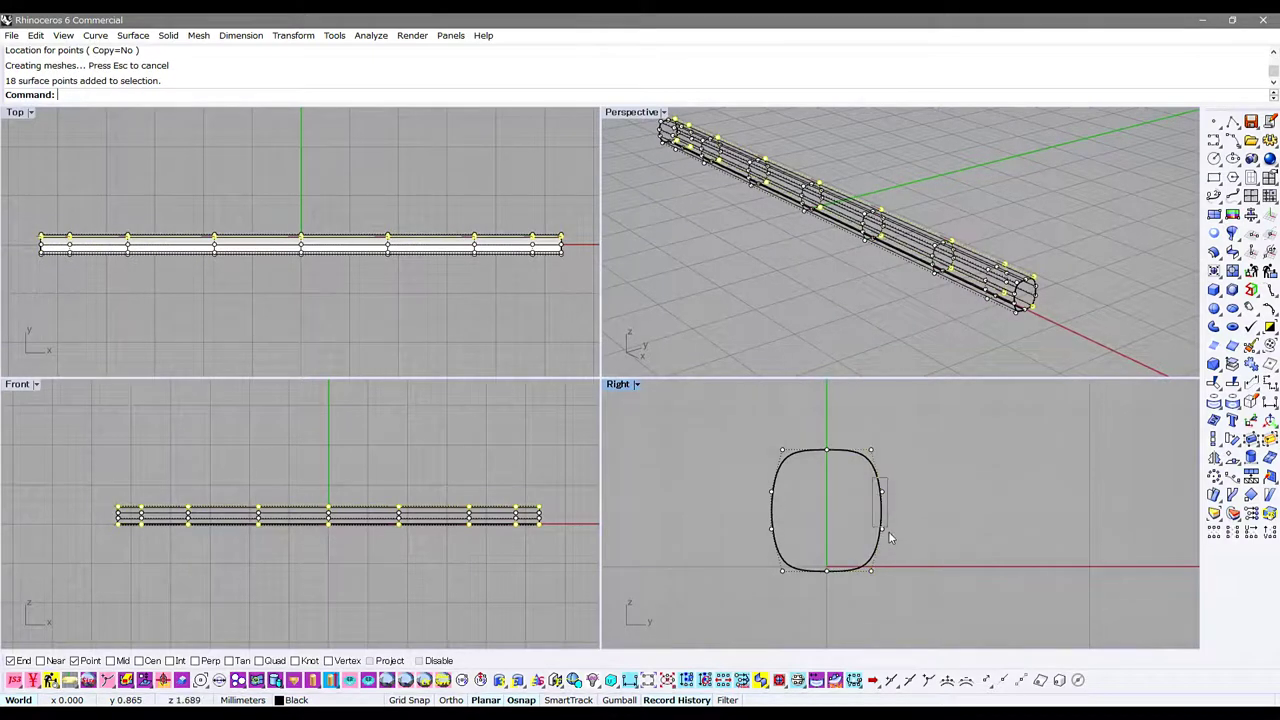
key("Return")
key("Return")
left_click(872, 458)
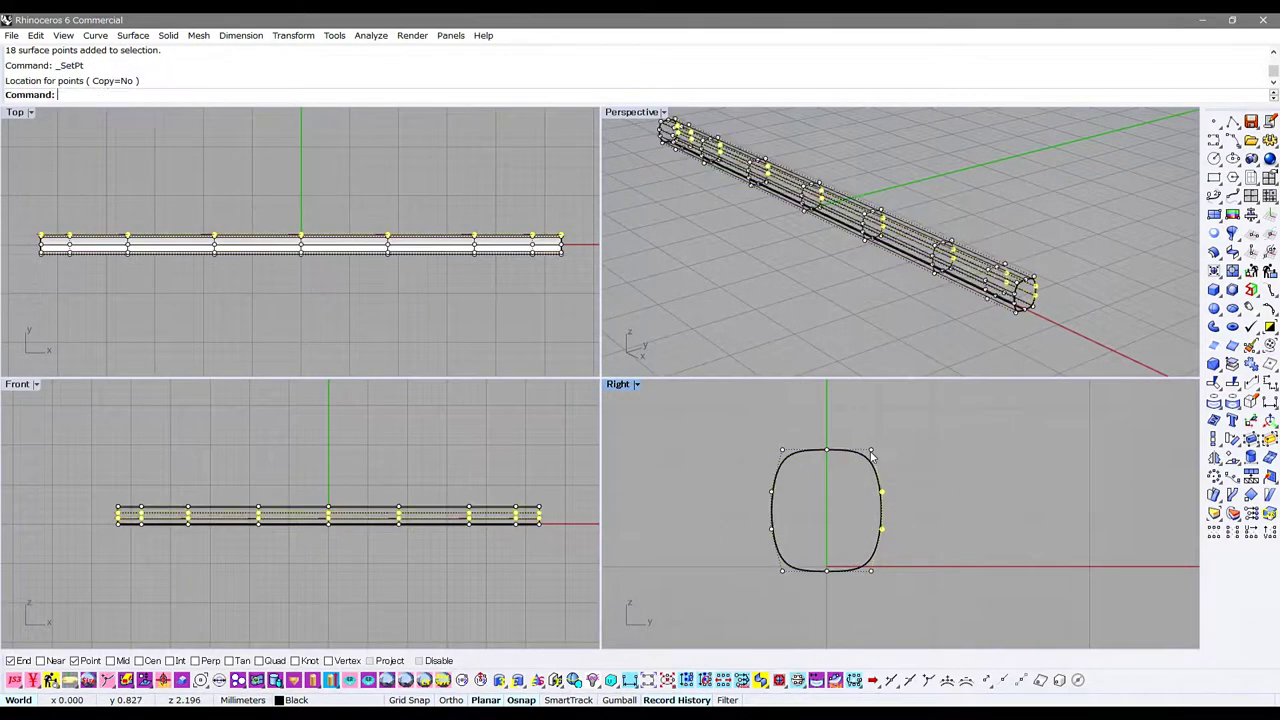
key("Return")
key("Escape")
left_click_drag(864, 421, 878, 582)
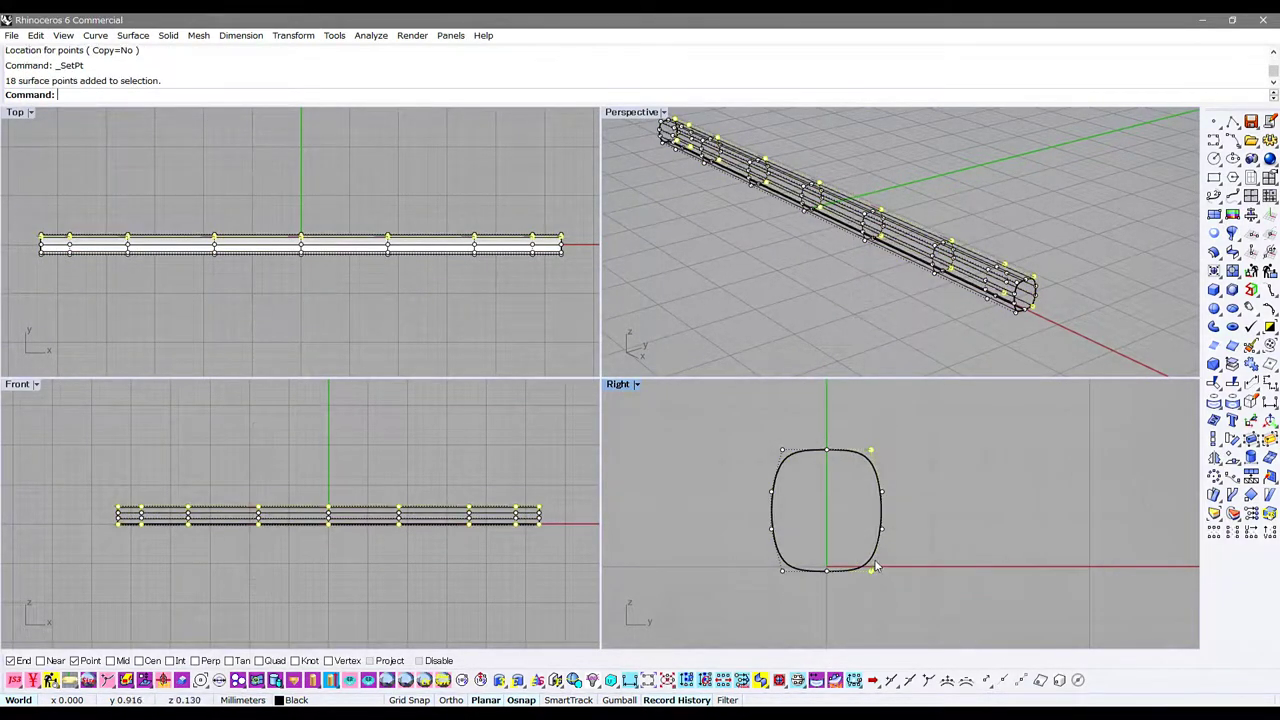
key("Return")
- Align the left-side control points, then check the squared tube in shaded and wireframe views
key("Return")
left_click(872, 508)
left_click_drag(766, 422, 788, 600)
key("Return")
key("Return")
left_click(782, 510)
left_click(777, 294)
key("ctrl+alt+s")
mouse_move(777, 294)
right_mouse_down()
mouse_move(788, 280)
mouse_move(916, 300)
right_mouse_up()
key("ctrl+alt+w")
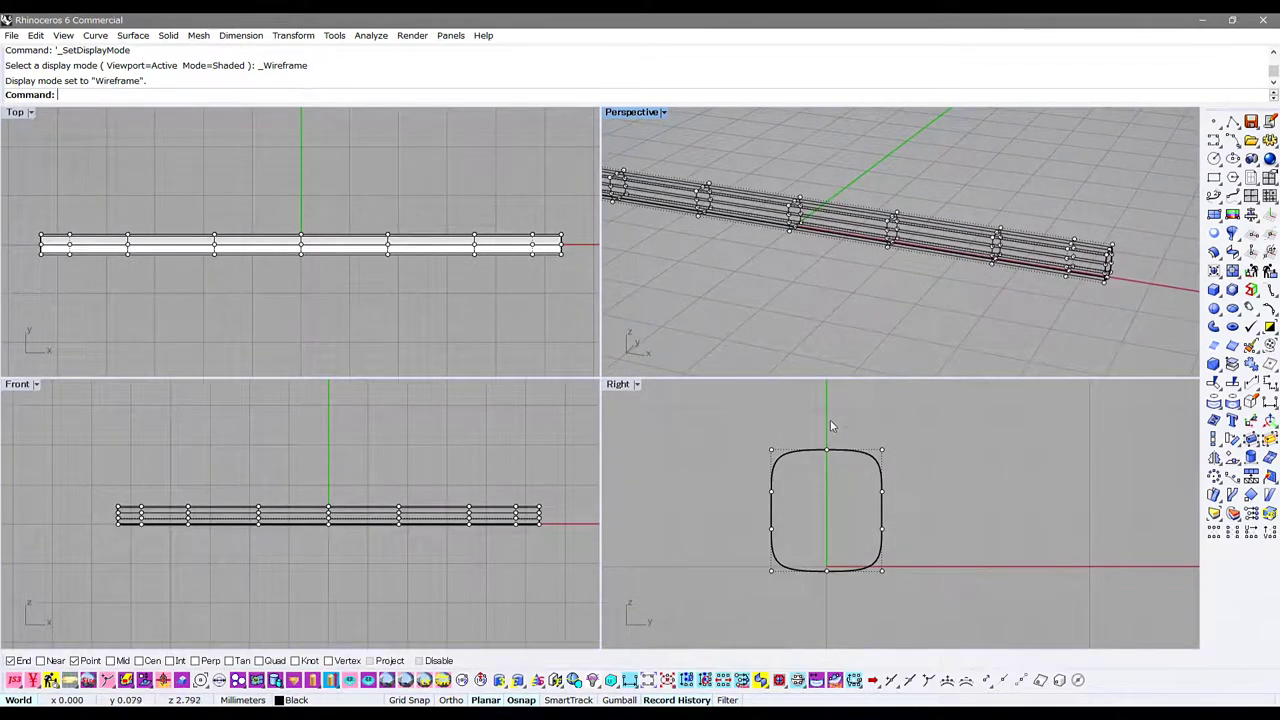
key("Escape")
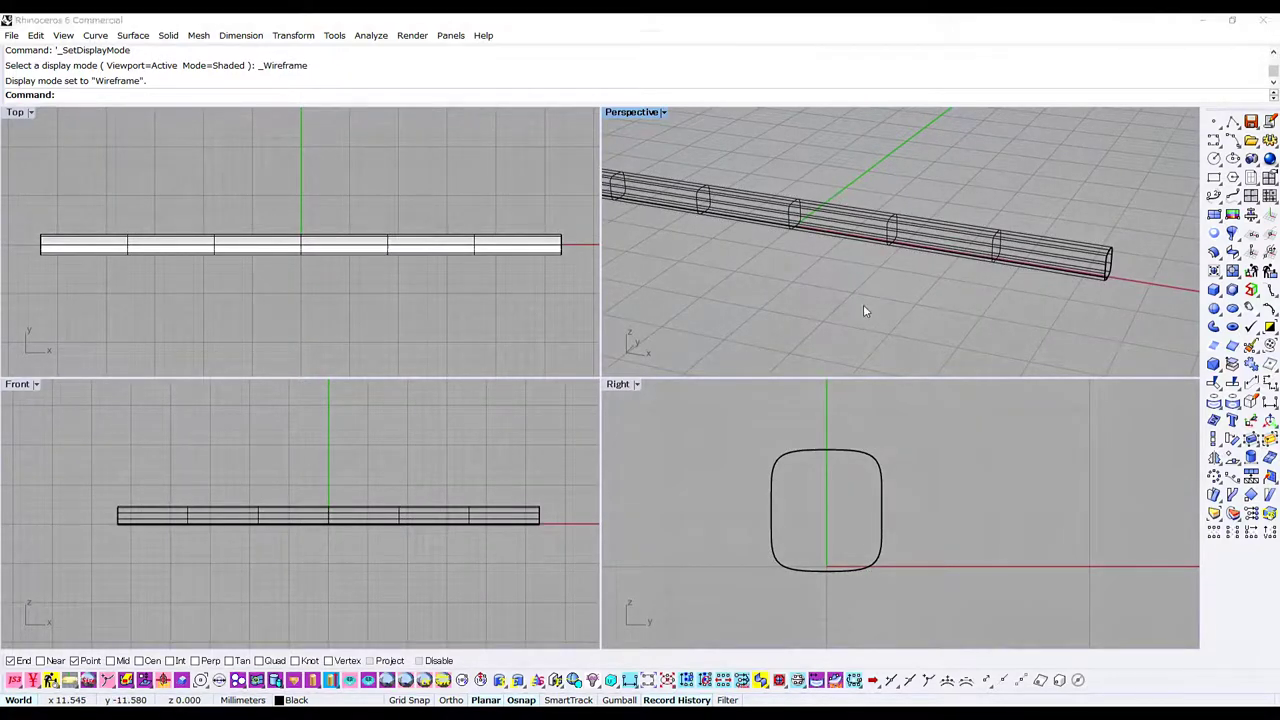
- Show the hidden edge curve again and begin moving the tube
key("ctrl+shift+h")
right_click_drag(997, 299, 977, 240)
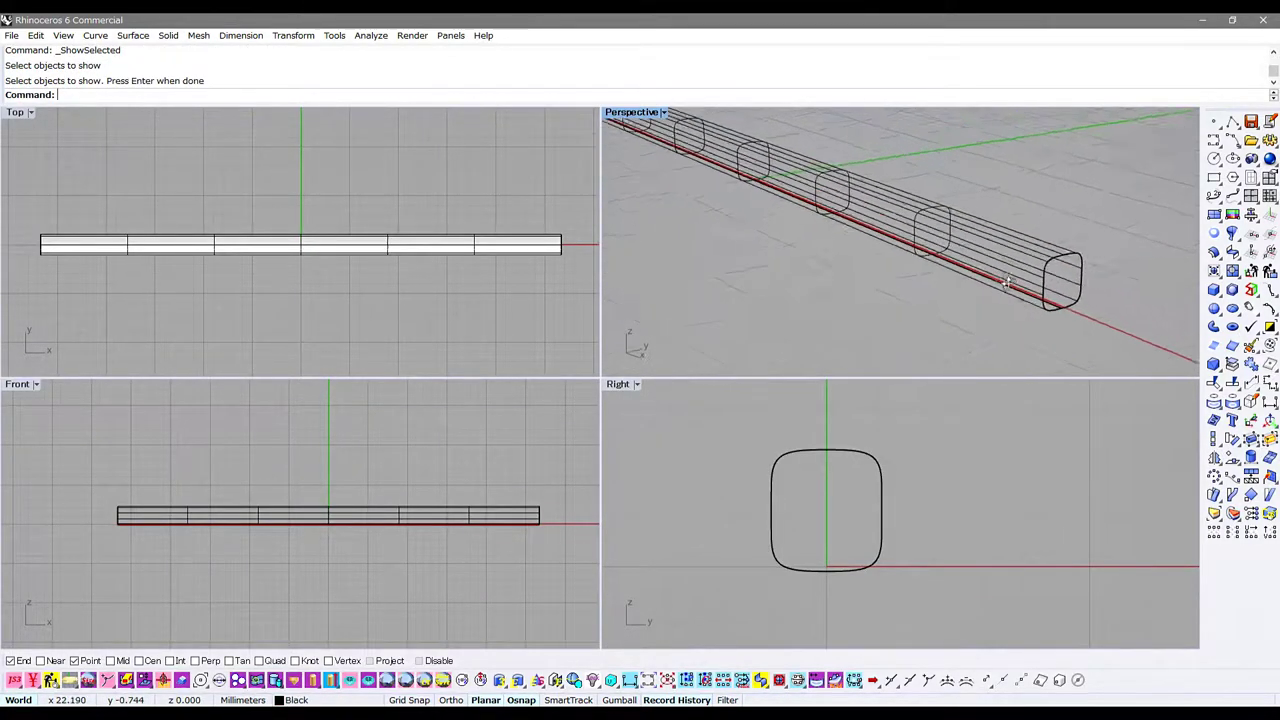
left_click(977, 240)
left_click_drag(977, 240, 978, 196)
type("m")
key("Return")
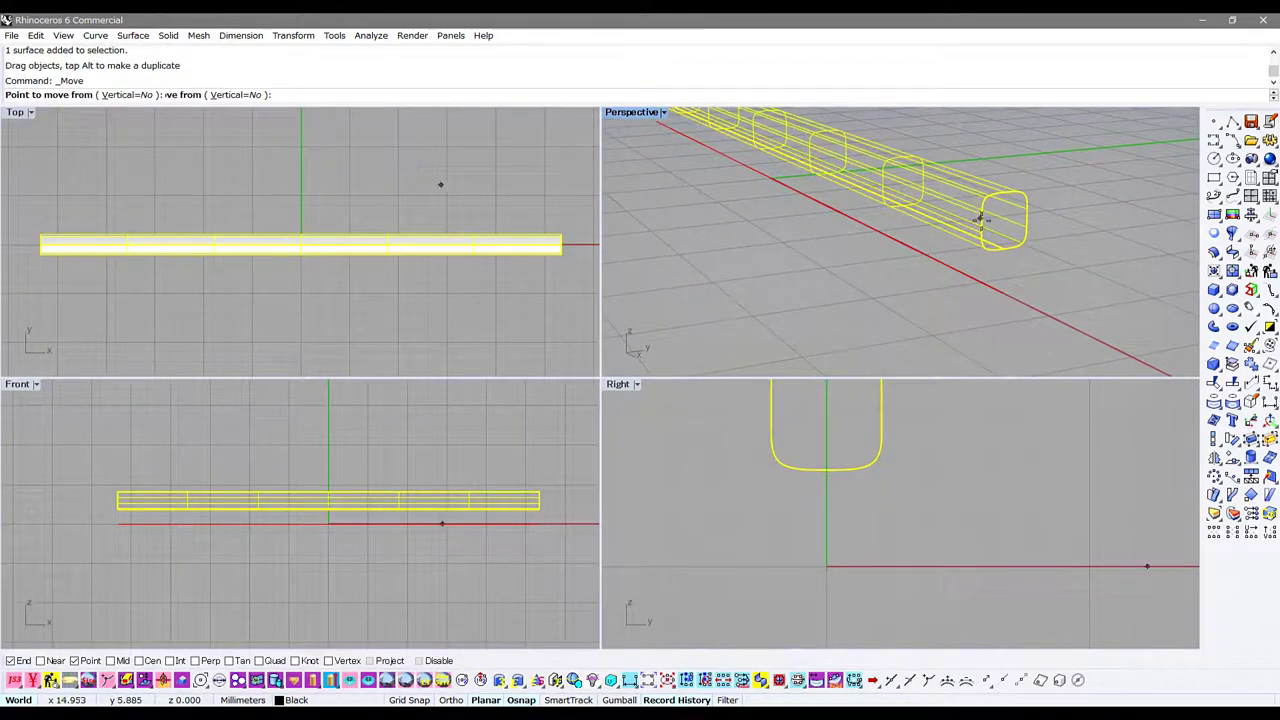
- Set the tube back on the ground plane and hide the stray curve in a wireframe Top view
left_click(1003, 252)
left_click(1007, 295)
key("Escape")
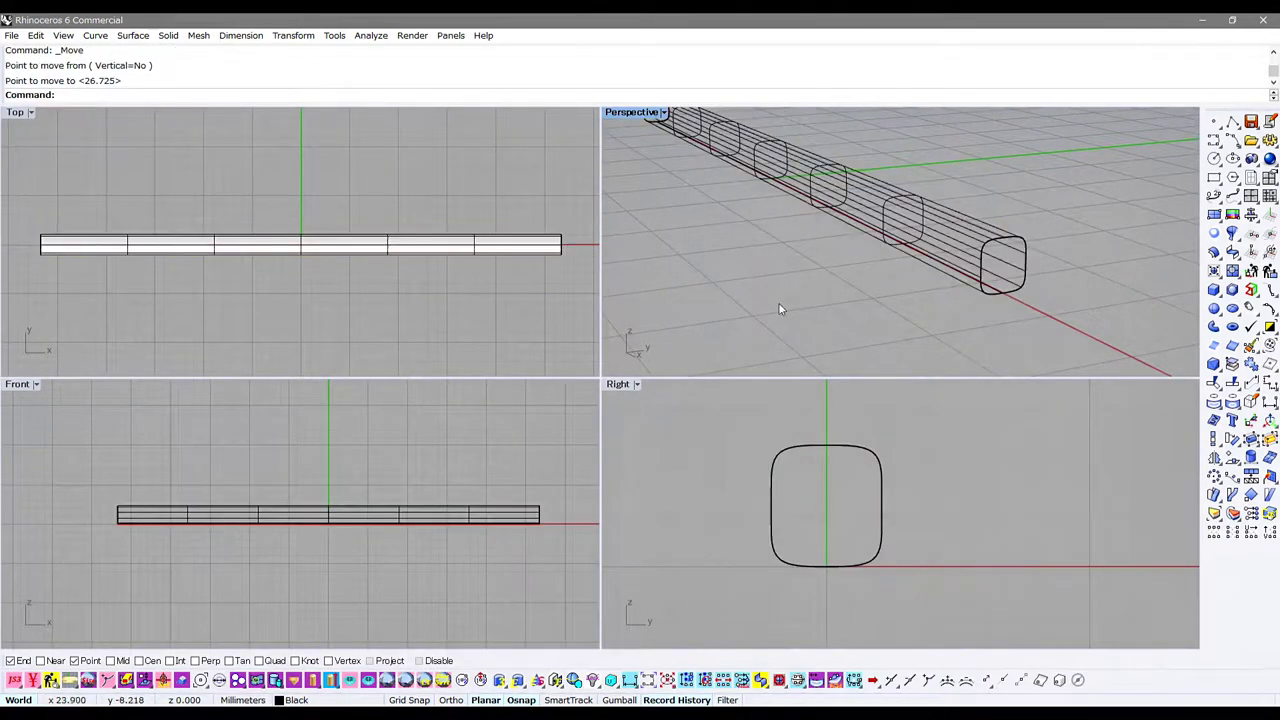
key("ctrl+m")
key("ctrl+alt+w")
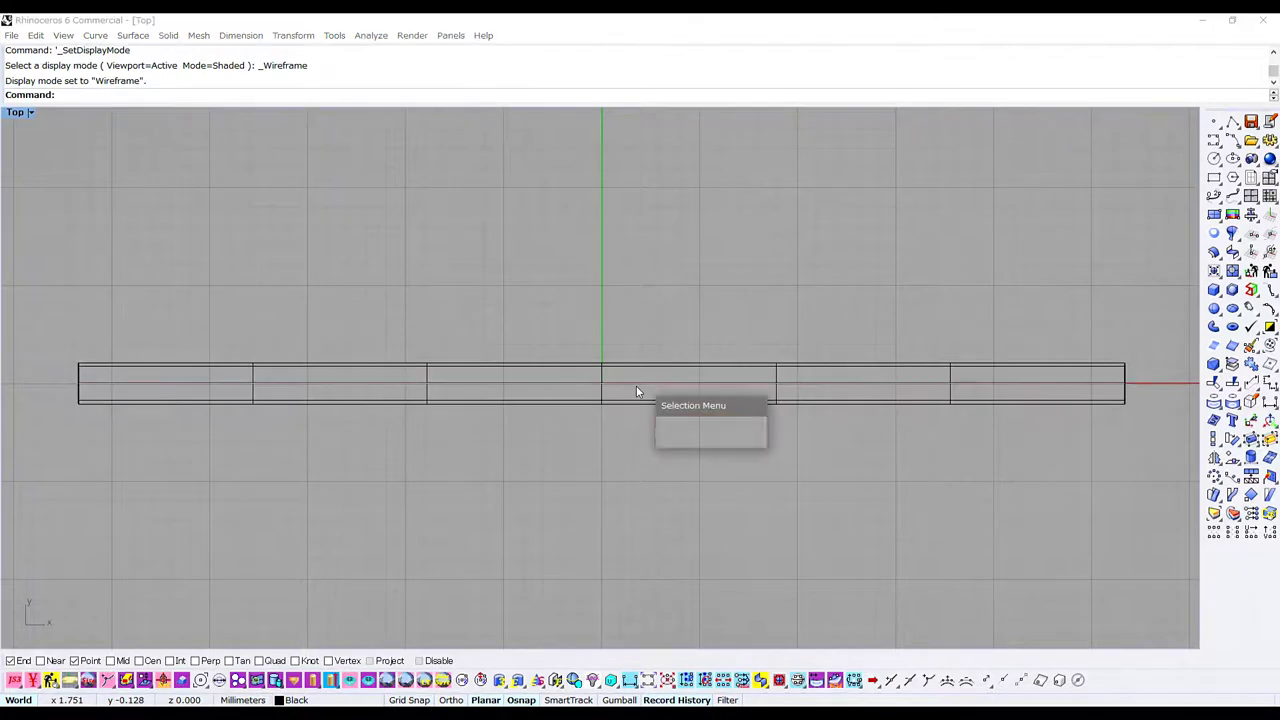
left_click(636, 386)
key("ctrl+h")
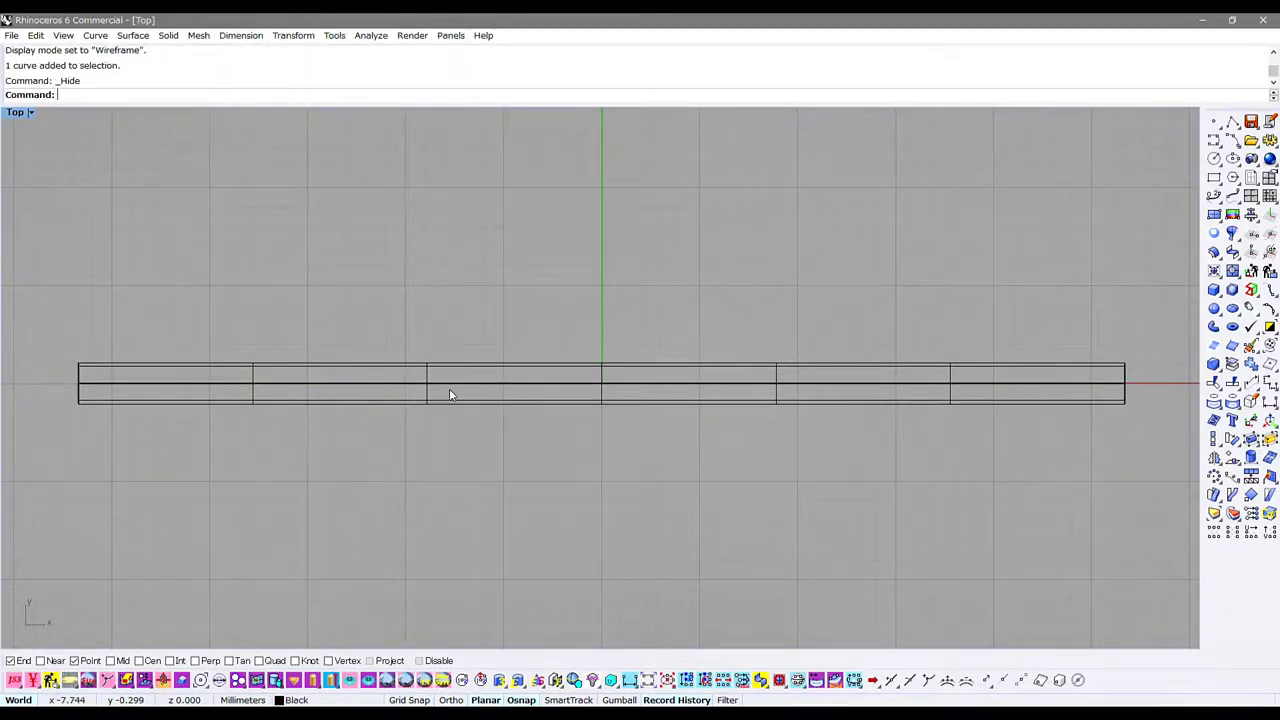
- Split the tube along its isocurves into three pieces, cutting near the left and right ends
left_click(421, 393)
key("F10")
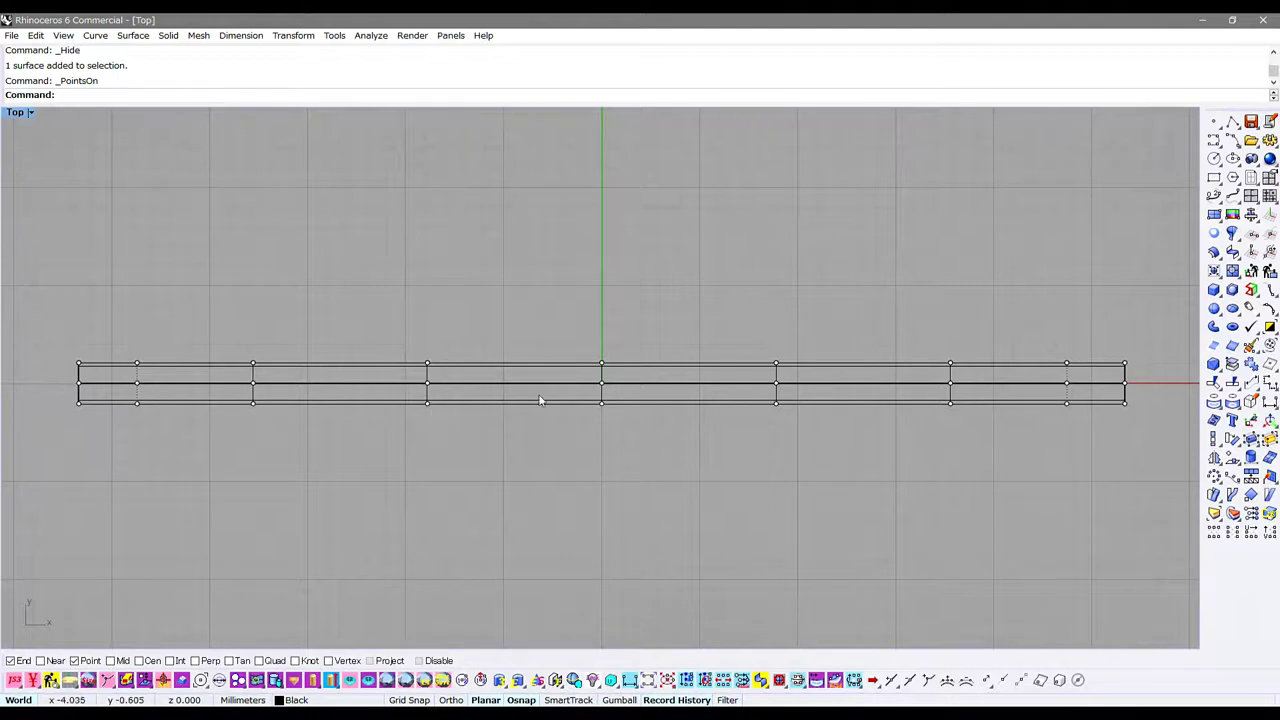
left_click(1232, 383)
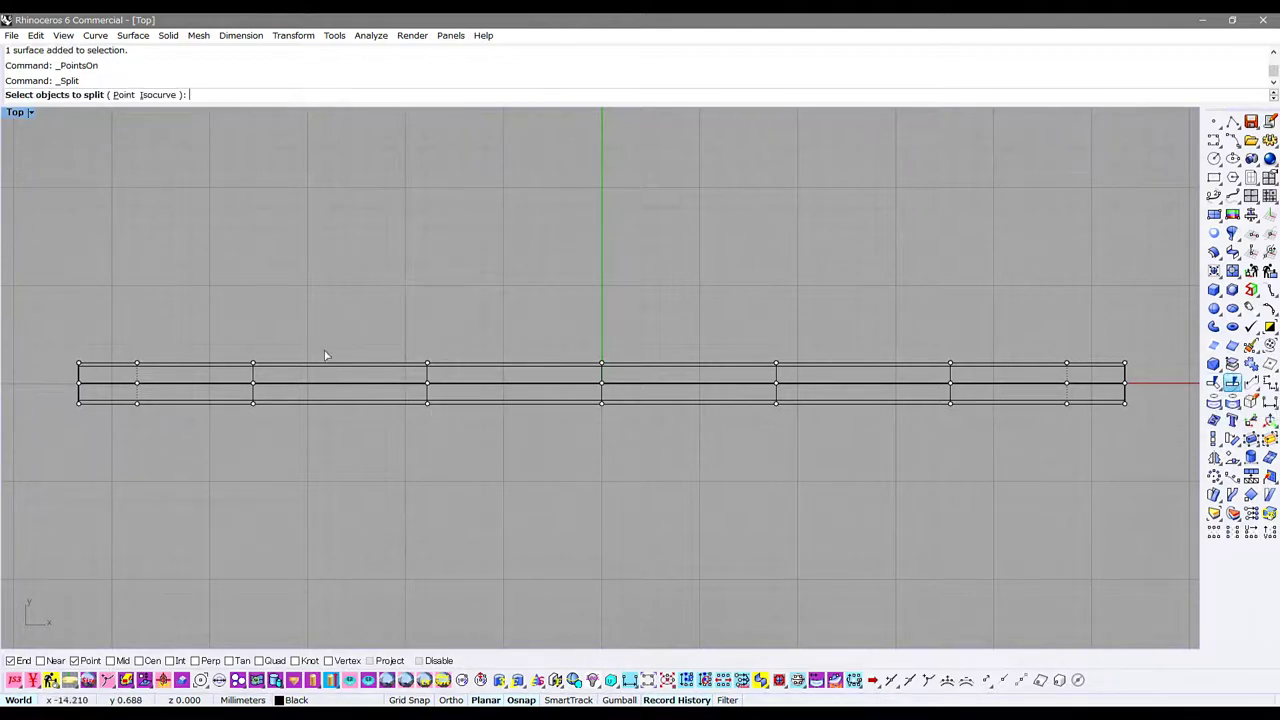
left_click(160, 94)
left_click(263, 388)
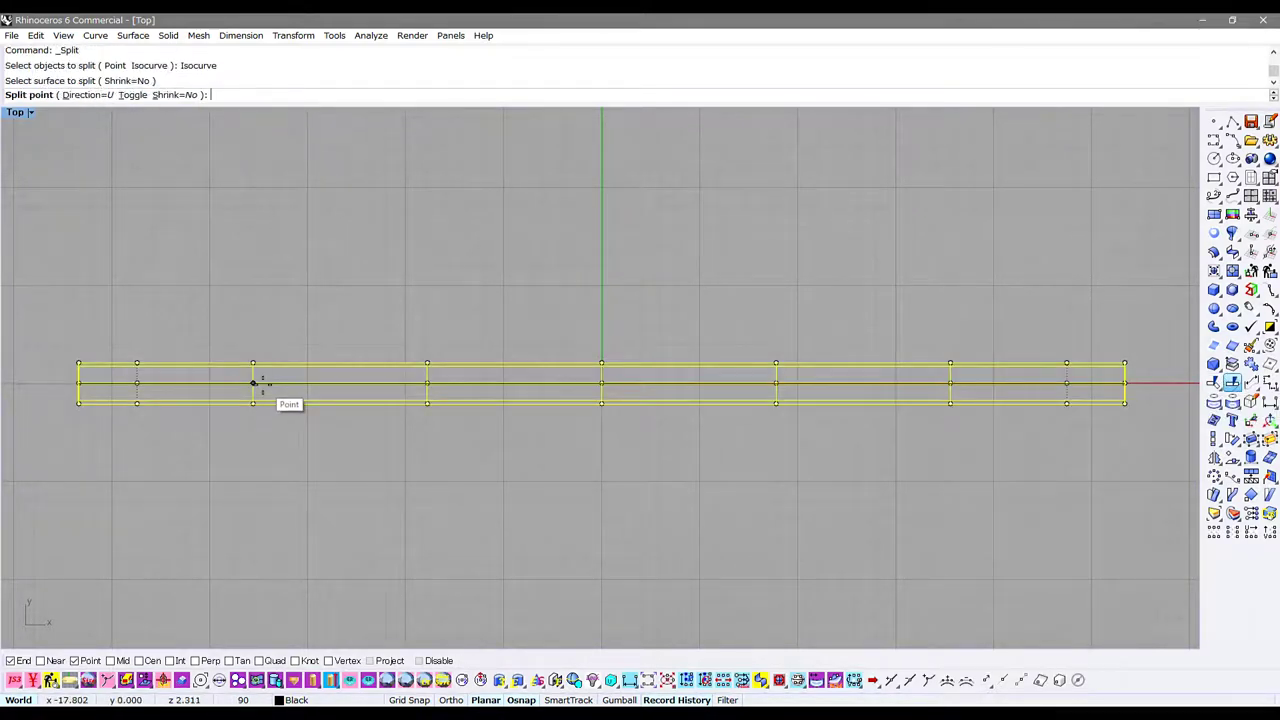
type("t")
key("Return")
left_click(253, 363)
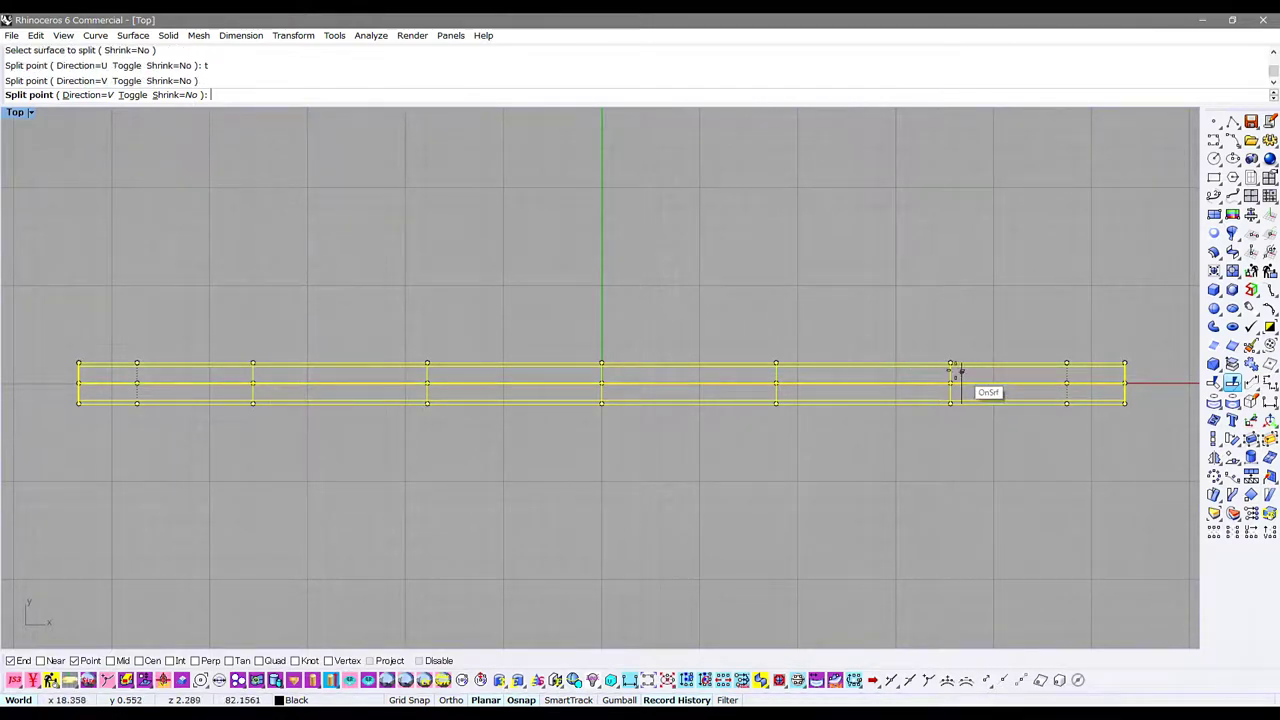
left_click(952, 380)
key("Return")
- Hide the two end pieces and show the middle piece's control points
left_click(986, 389)
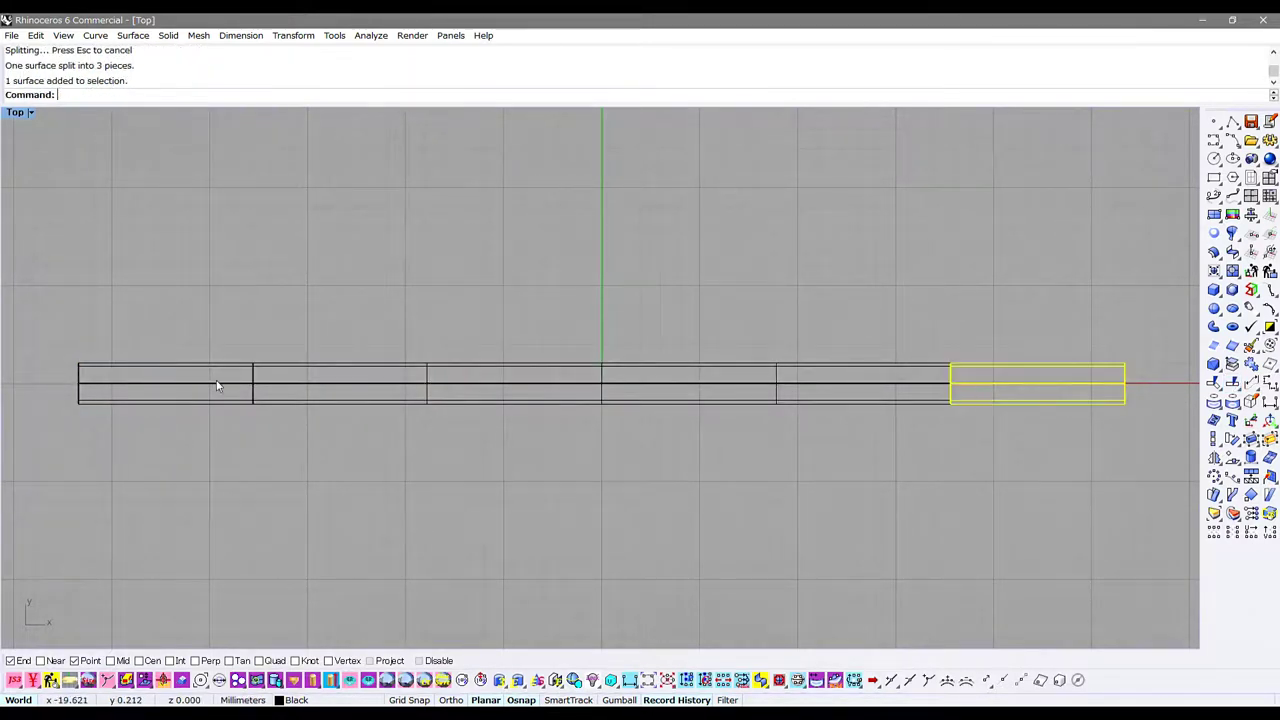
left_click(200, 385)
key("ctrl+h")
left_click(548, 385)
key("F10")
- Shrink the trimmed middle strip surface to its edges and view it in Perspective
right_click_drag(763, 380, 720, 390)
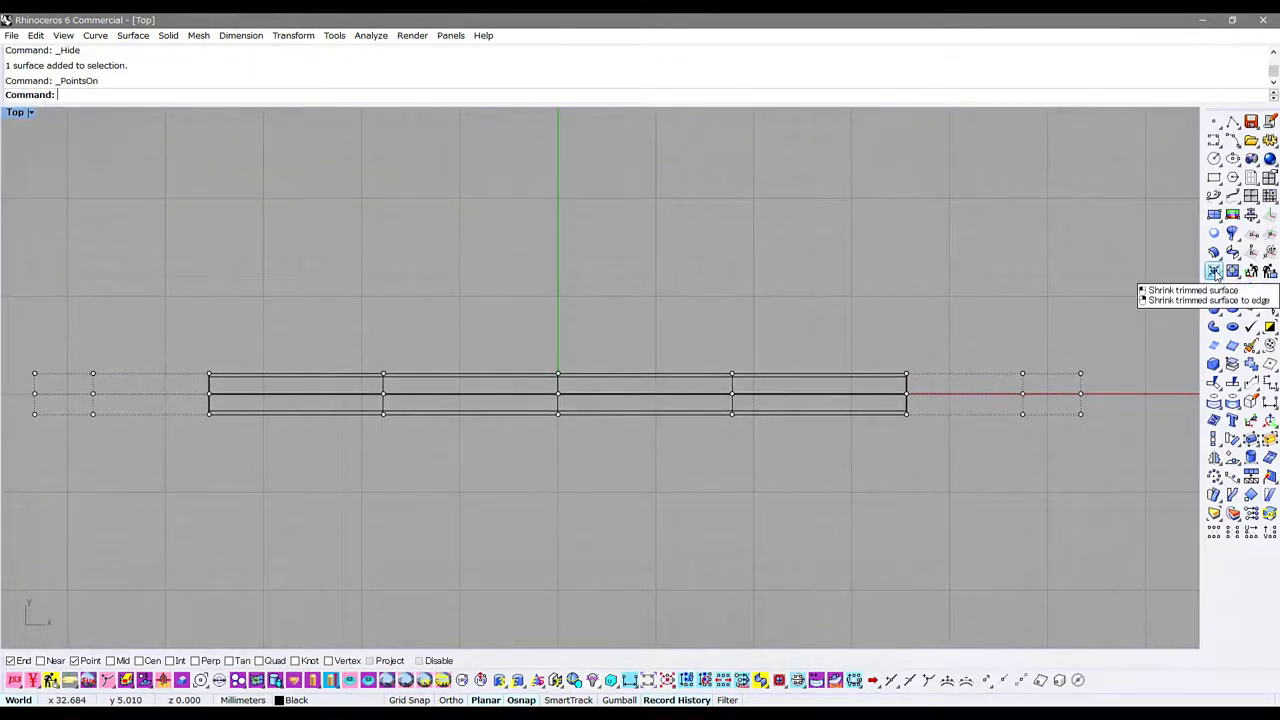
left_click(1214, 271)
left_click(686, 394)
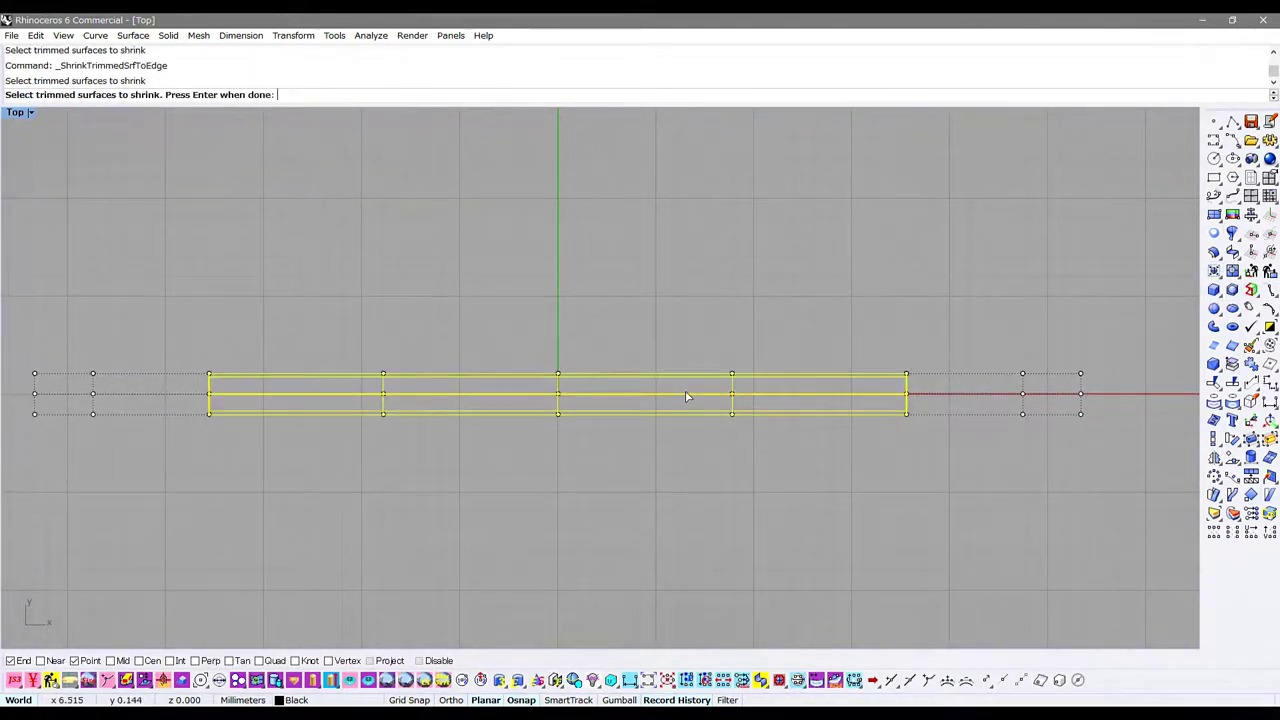
key("Return")
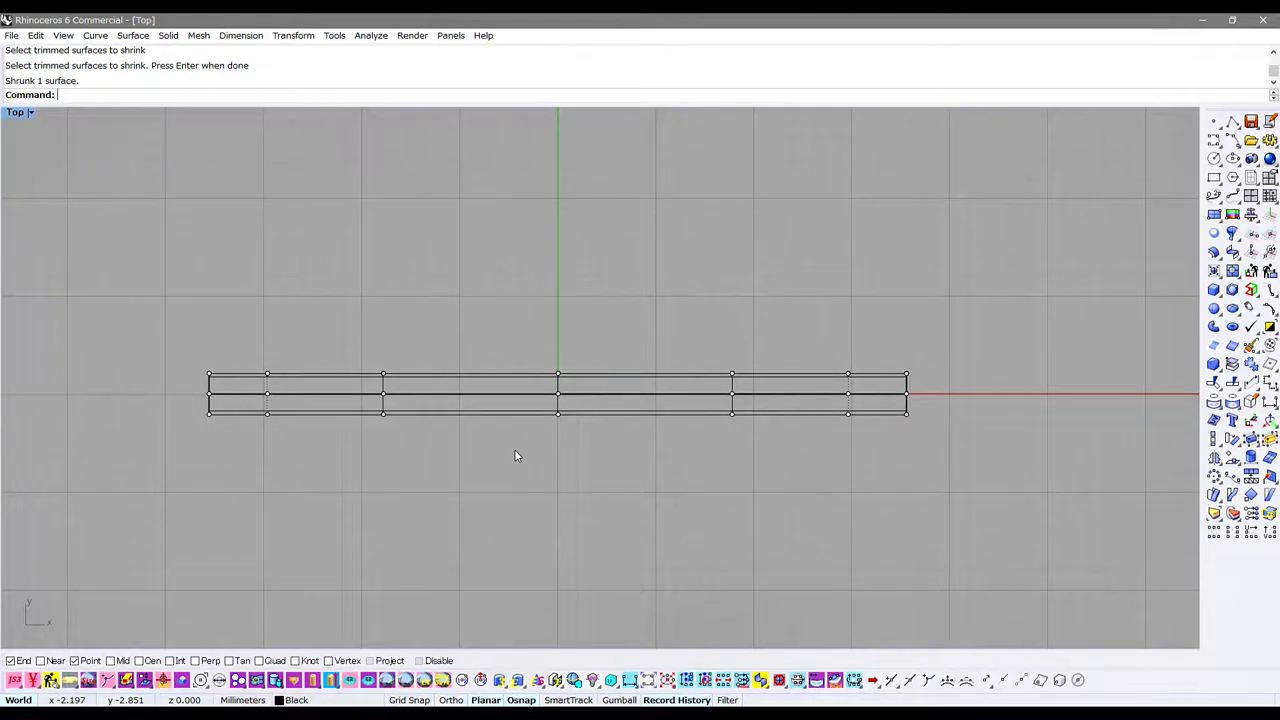
key("ctrl+F3")
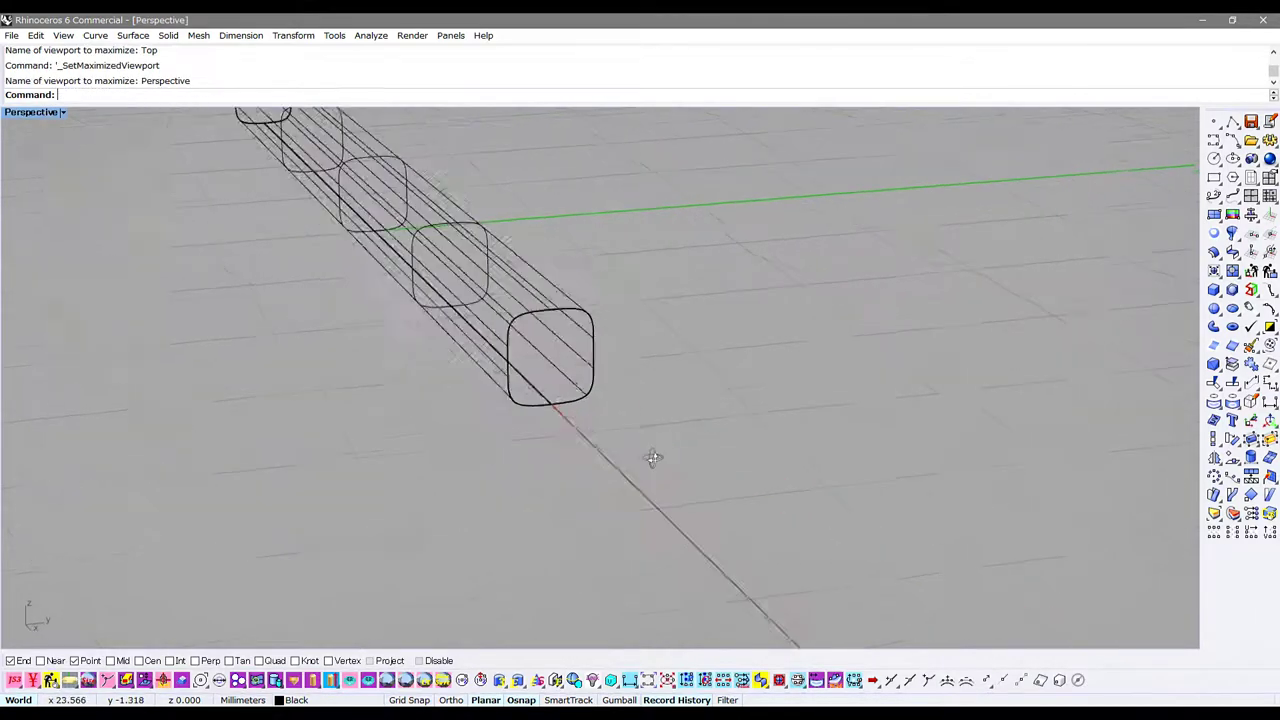
- Select the strip in the Top view and show its control points with grid snap on
mouse_move(657, 435)
right_mouse_down()
mouse_move(634, 394)
mouse_move(640, 417)
mouse_move(777, 457)
mouse_move(550, 454)
mouse_move(543, 411)
right_mouse_up()
left_click(543, 411)
key("ctrl+F1")
key("F10")
key("F9")
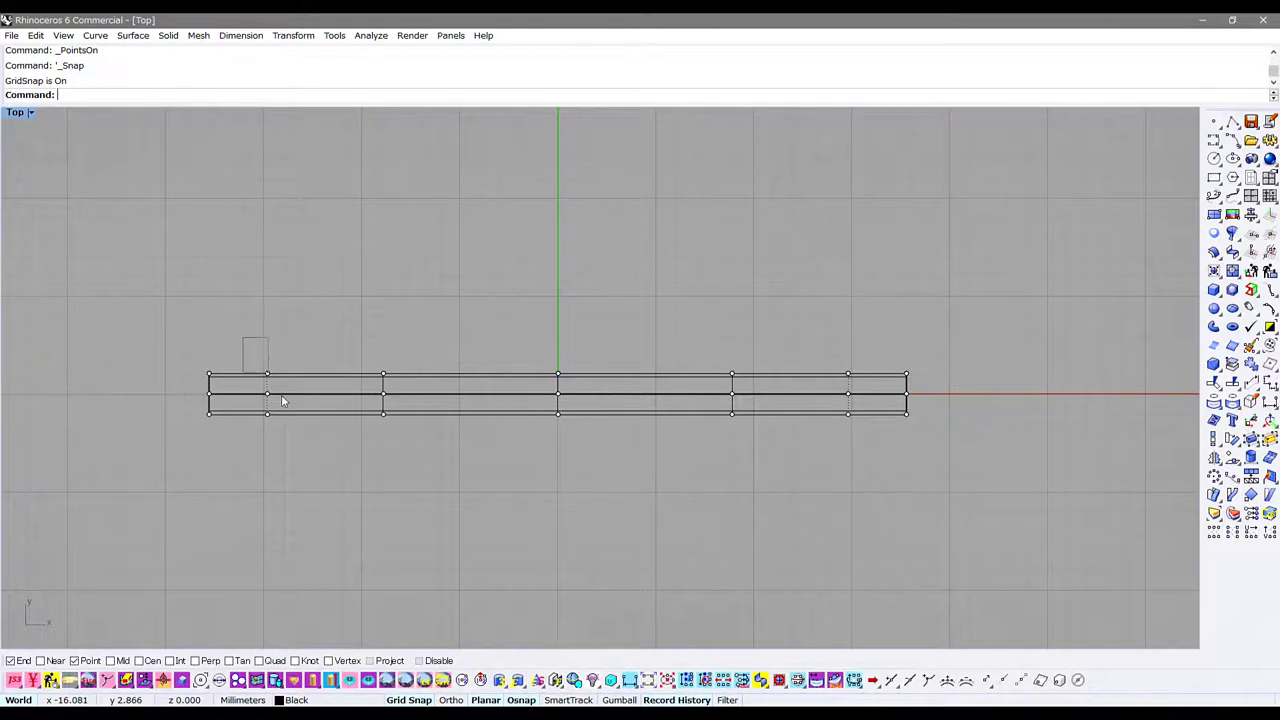
- Trial-bend the strip by pulling the right-of-centre control points down, then undo it
left_click_drag(268, 377, 306, 371)
mouse_move(345, 330)
left_mouse_down()
mouse_move(406, 412)
mouse_move(383, 345)
left_mouse_up()
key("alt")
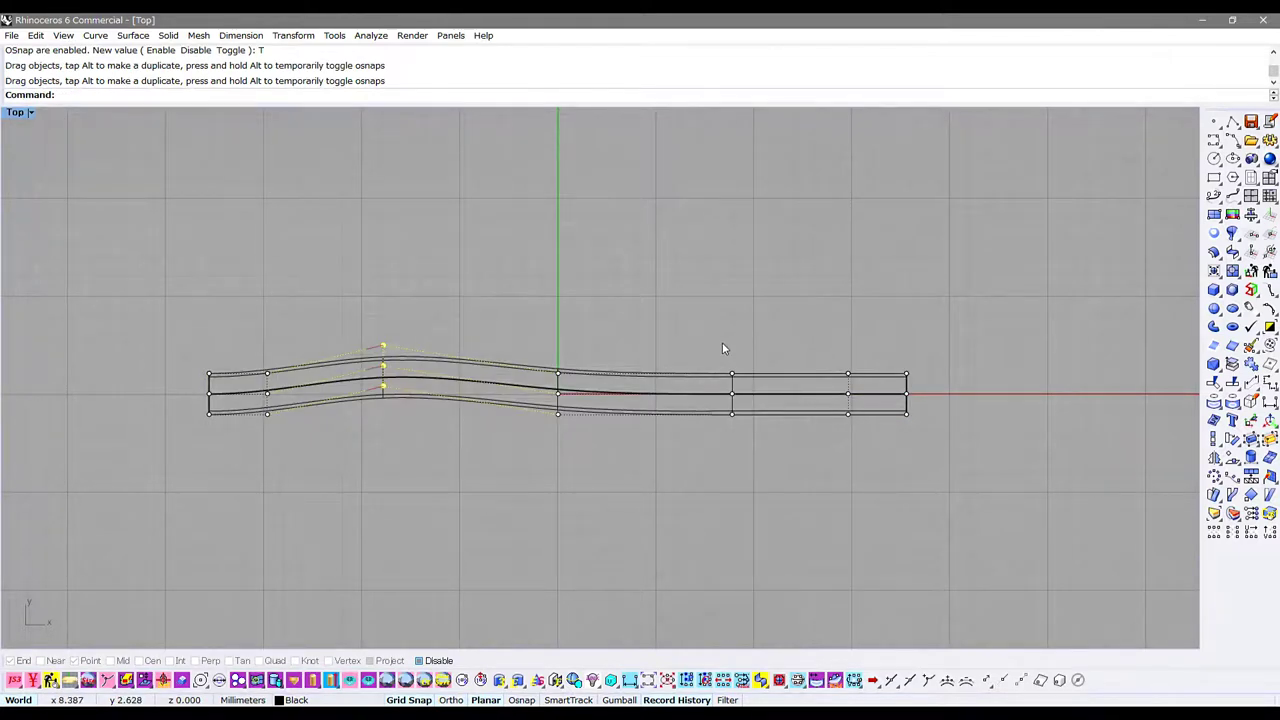
left_click_drag(722, 348, 758, 445)
left_click_drag(736, 403, 736, 440)
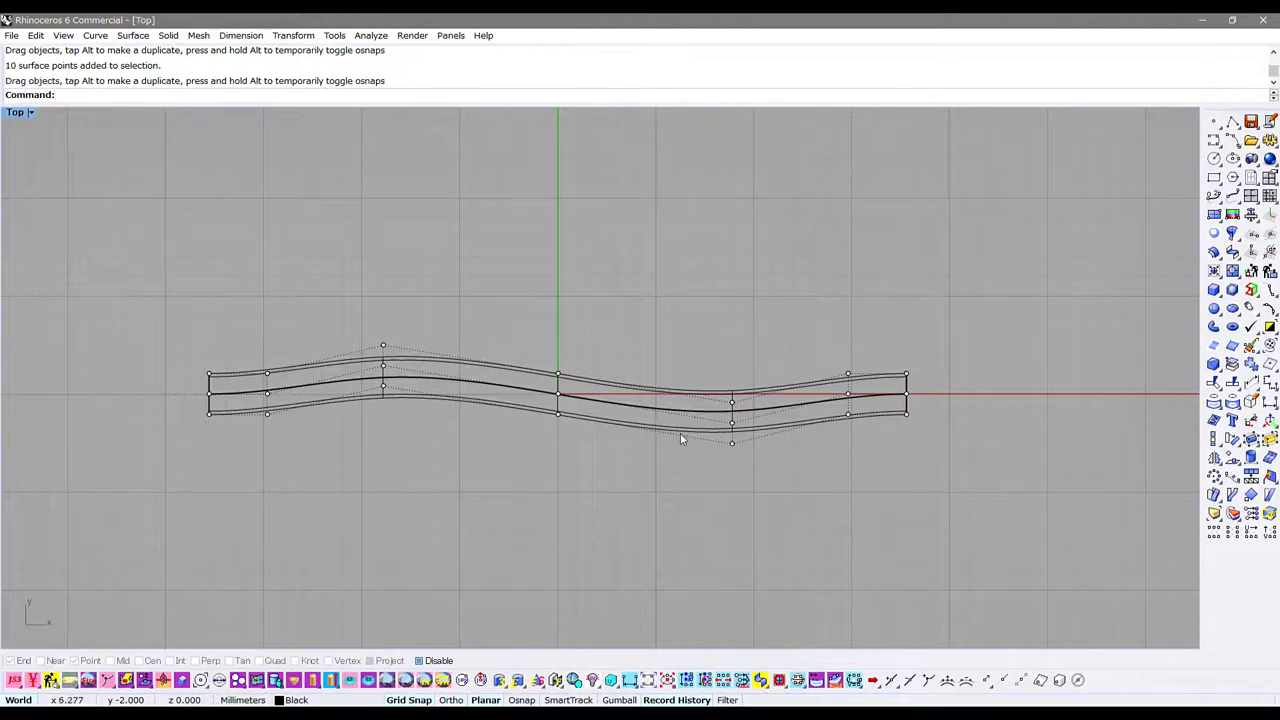
key("ctrl+alt+s")
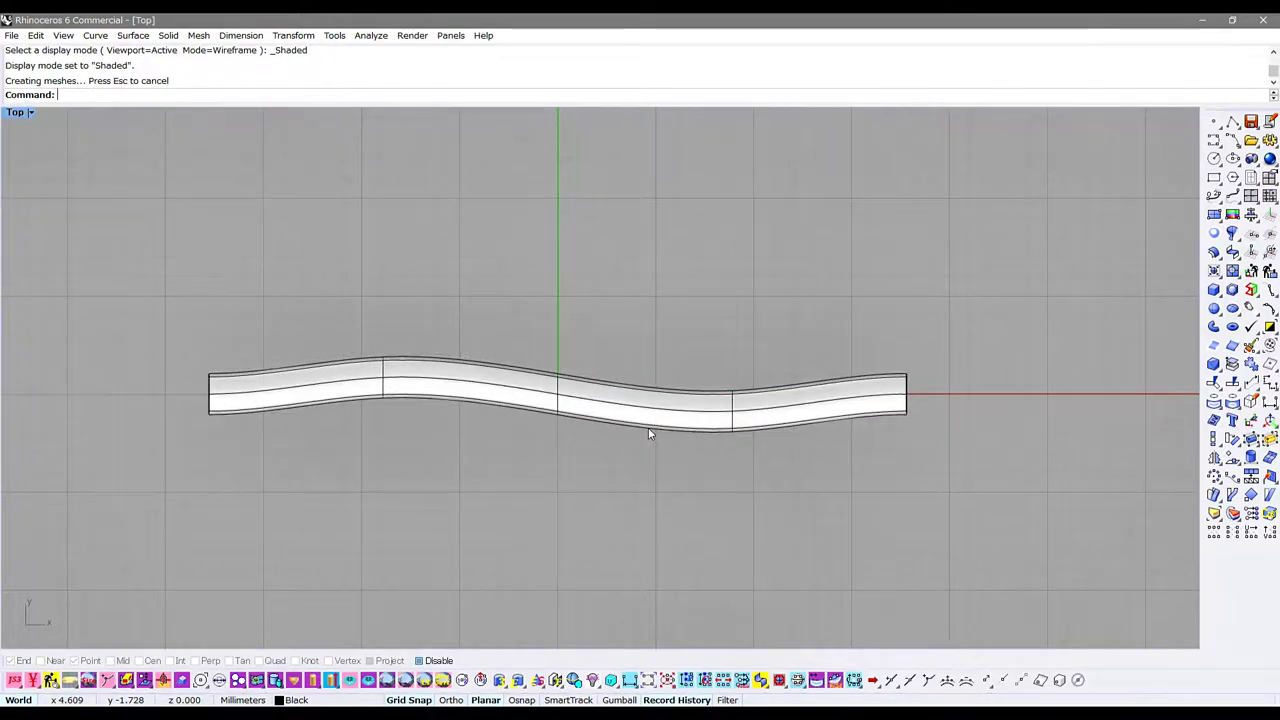
key("ctrl+alt+w")
scroll(424, 387, "up", 3)
scroll(480, 410, "down", 4)
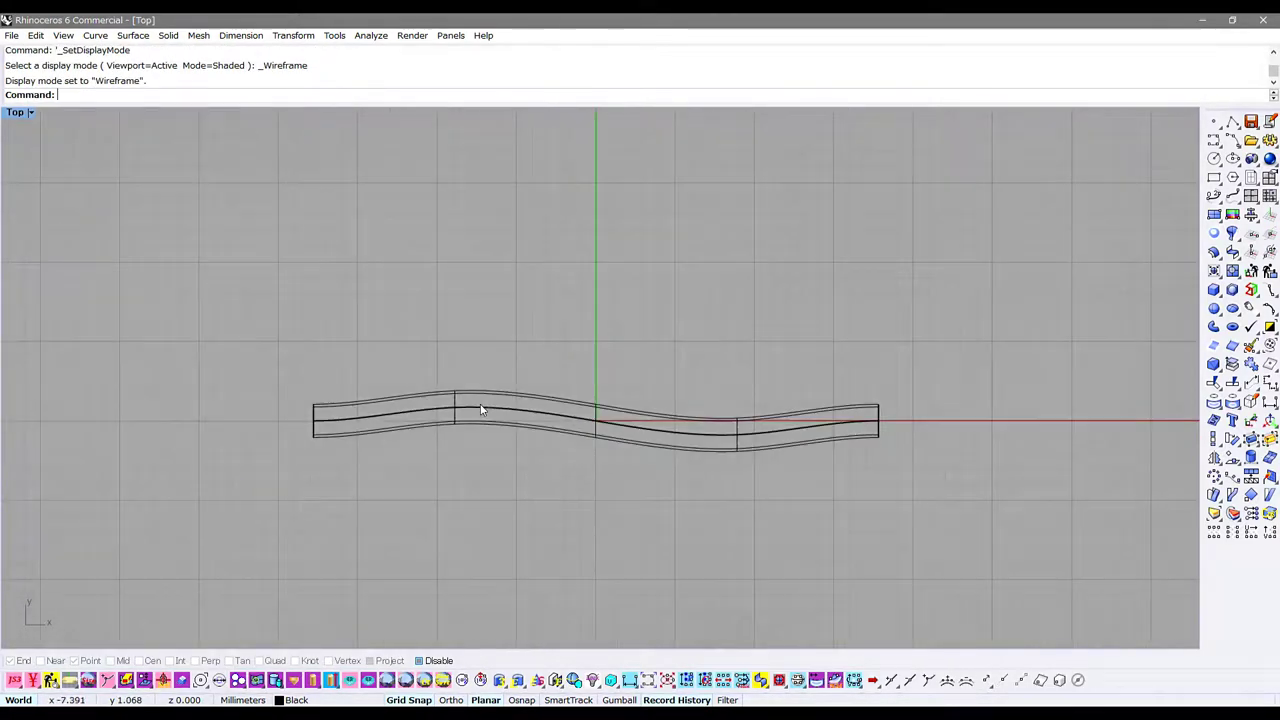
key("ctrl+z")
key("ctrl+z")
- Nudge the left point columns up twice and the right-of-centre column down into an S-wave
key("alt+Up")
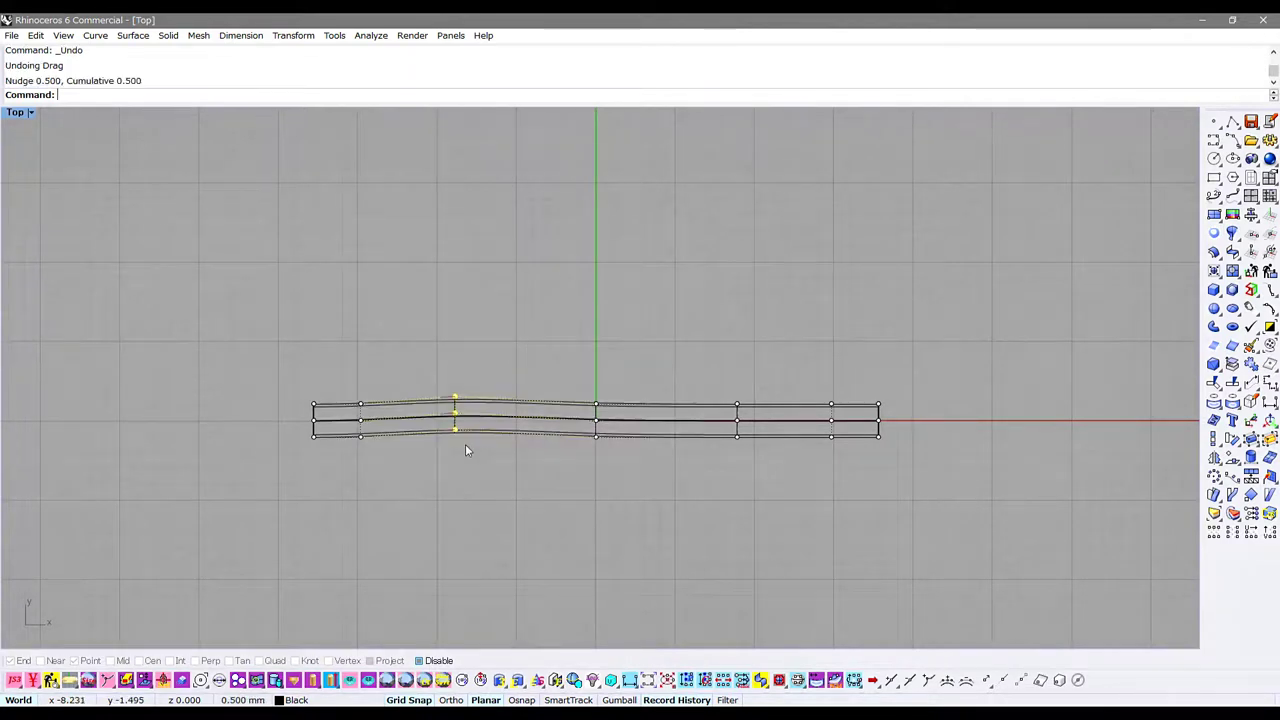
key("alt+Up")
key("alt+Up")
left_click_drag(703, 405, 736, 489)
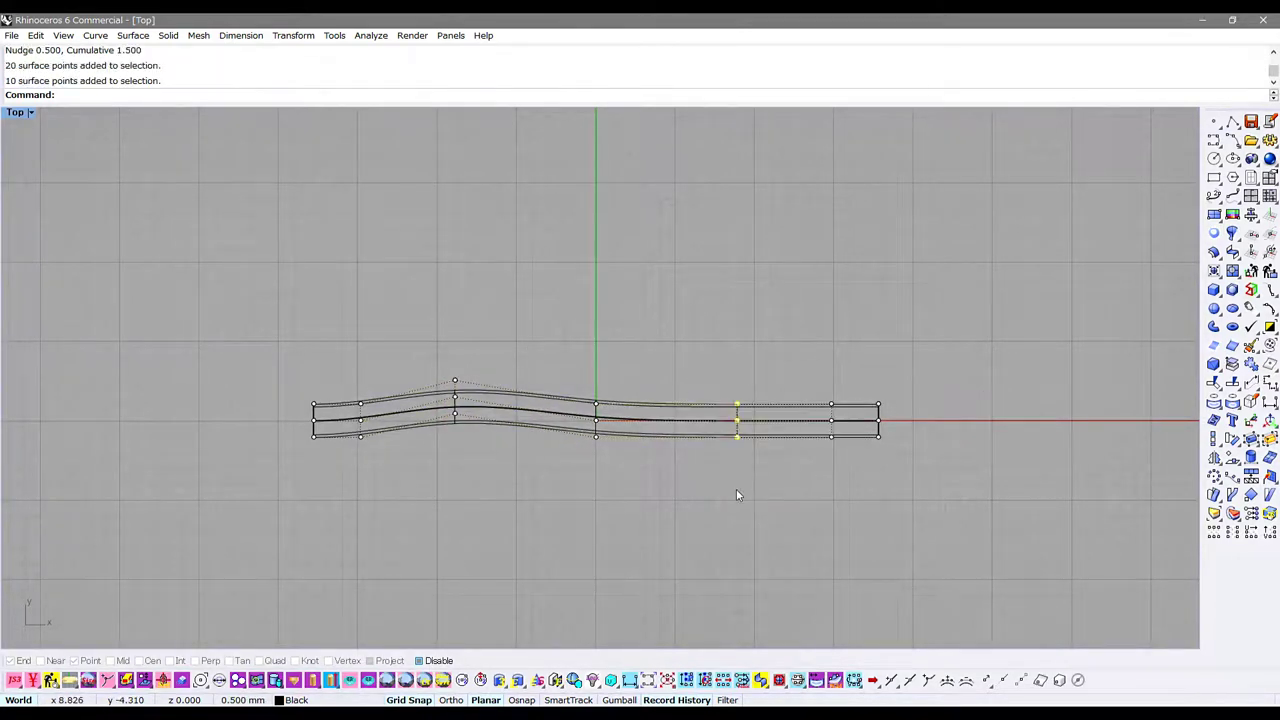
key("alt+Down")
key("alt+Down")
key("alt+Down")
key("Escape")
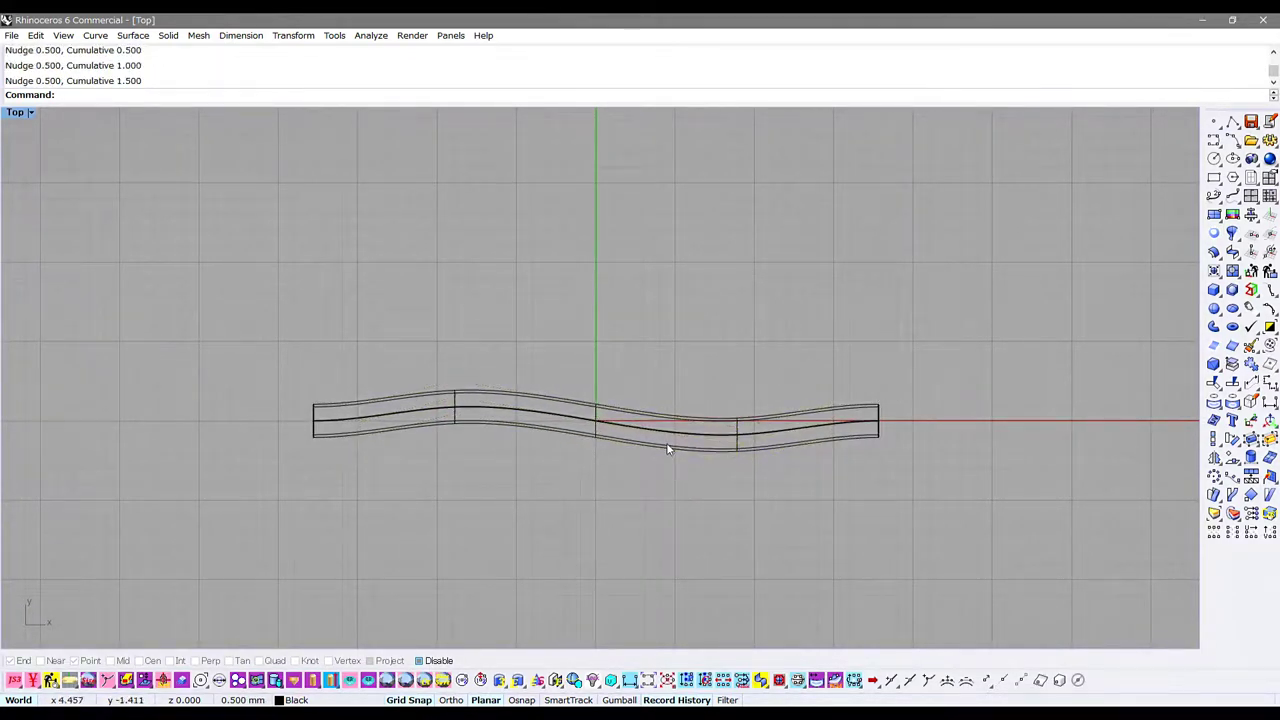
- Mirror the bent strip about the X axis into a second crossing band and shade it
left_click(669, 437)
type("mirror")
key("Return")
type("1,0")
key("Return")
key("ctrl+alt+s")
left_click(503, 450)
- Lock one band, nudge the other's left-lobe points up and right-lobe points down, then use Ghosted display
key("ctrl+l")
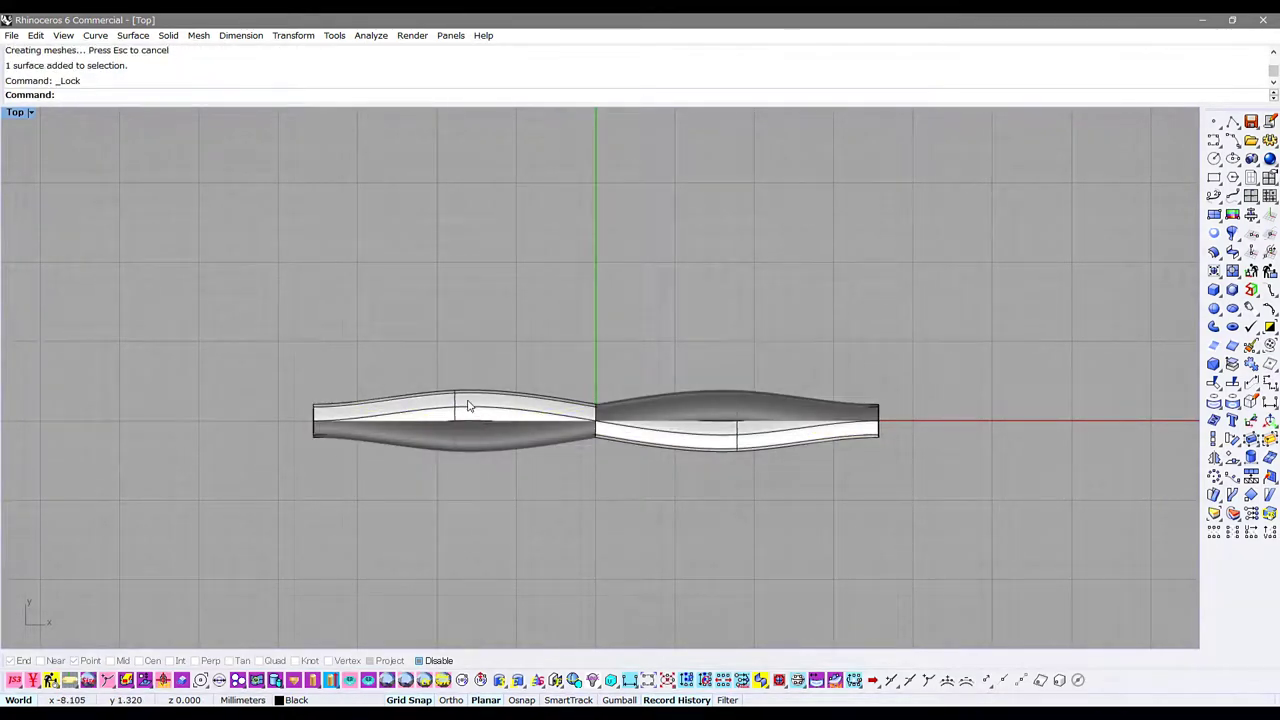
left_click(464, 402)
key("F10")
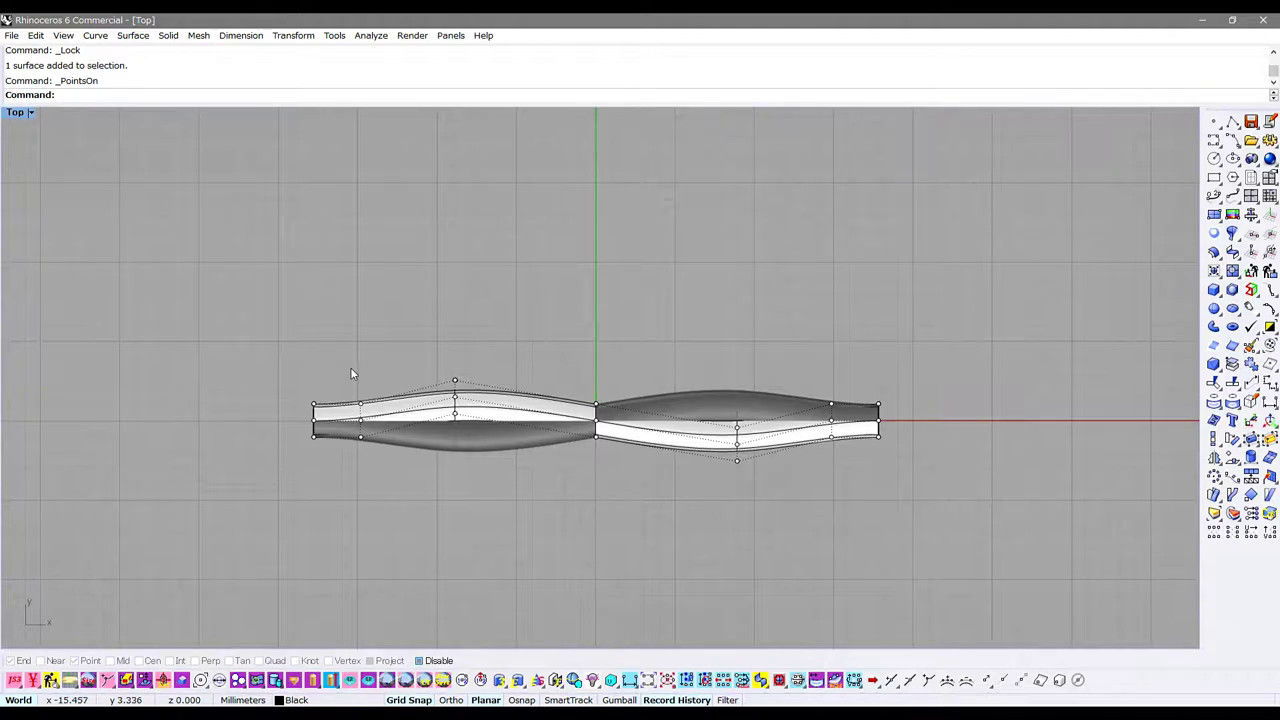
left_click_drag(350, 368, 378, 451)
key("alt+Up")
key("alt+Up")
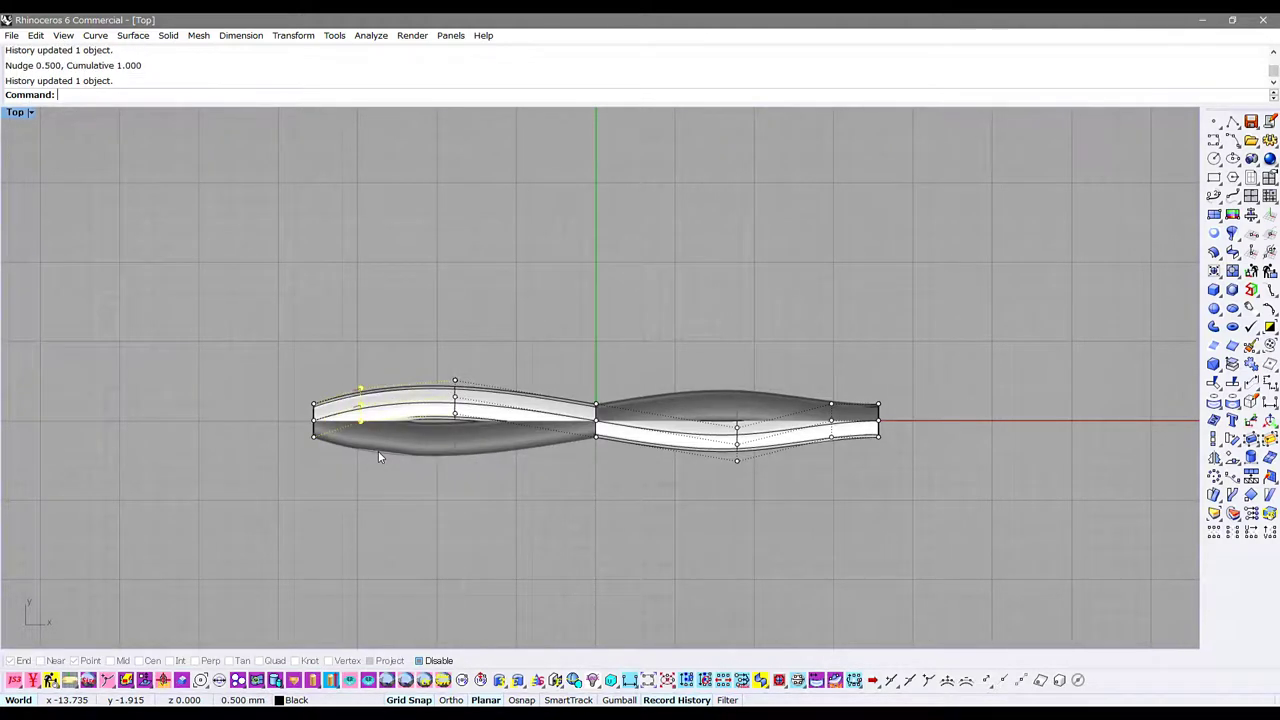
left_click_drag(843, 459, 843, 462)
key("alt+Down")
key("alt+Down")
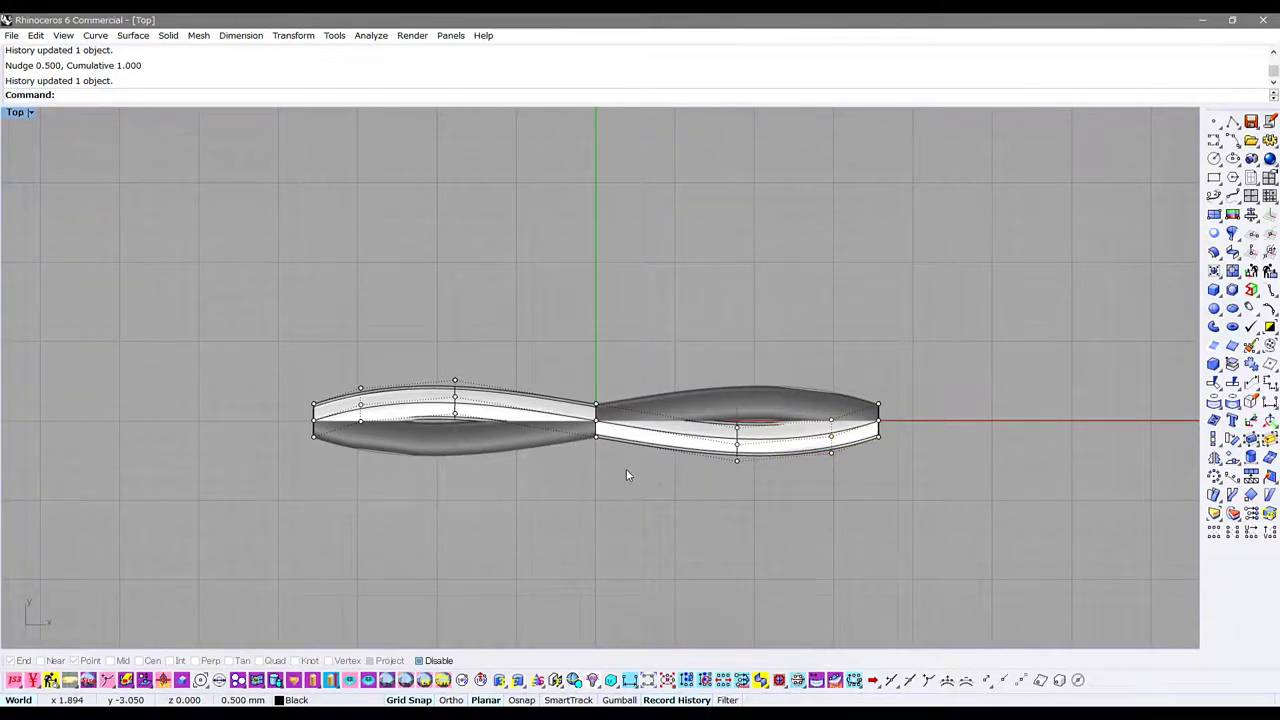
key("ctrl+alt+w")
key("ctrl+alt+g")
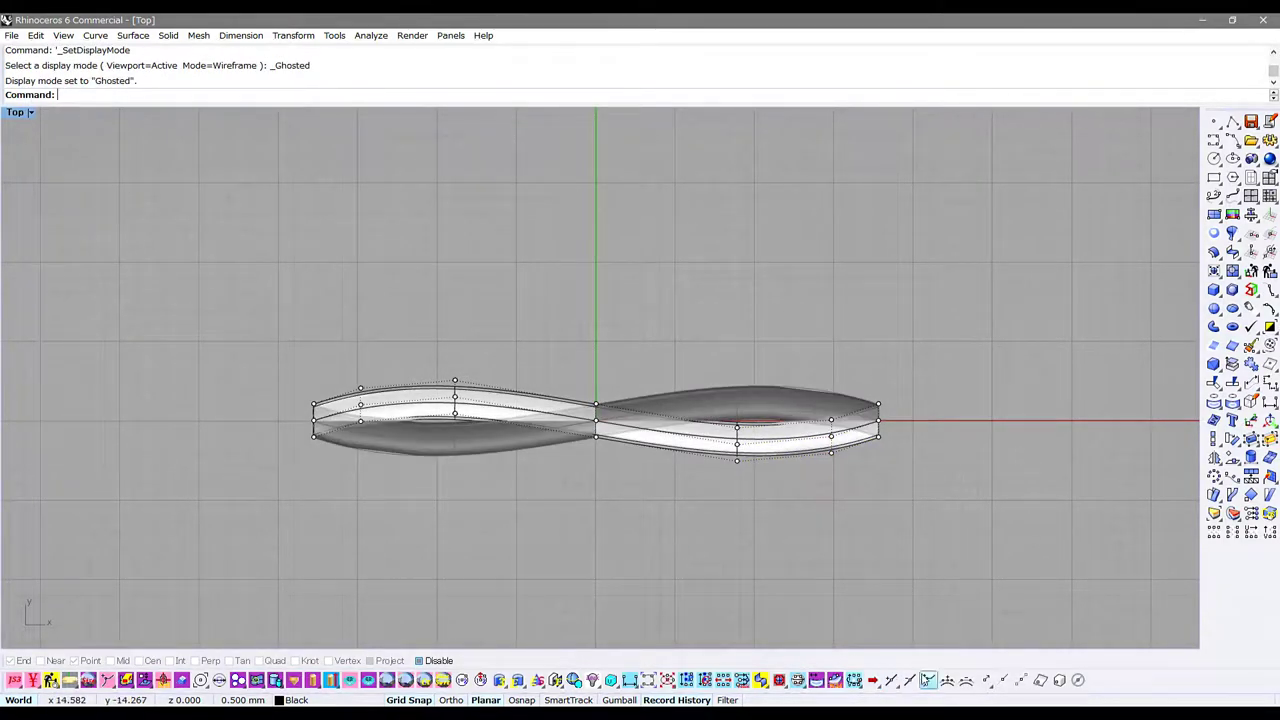
- Insert symmetrical knots at span midpoints across the band in the other direction
left_click(891, 680)
left_click(533, 401)
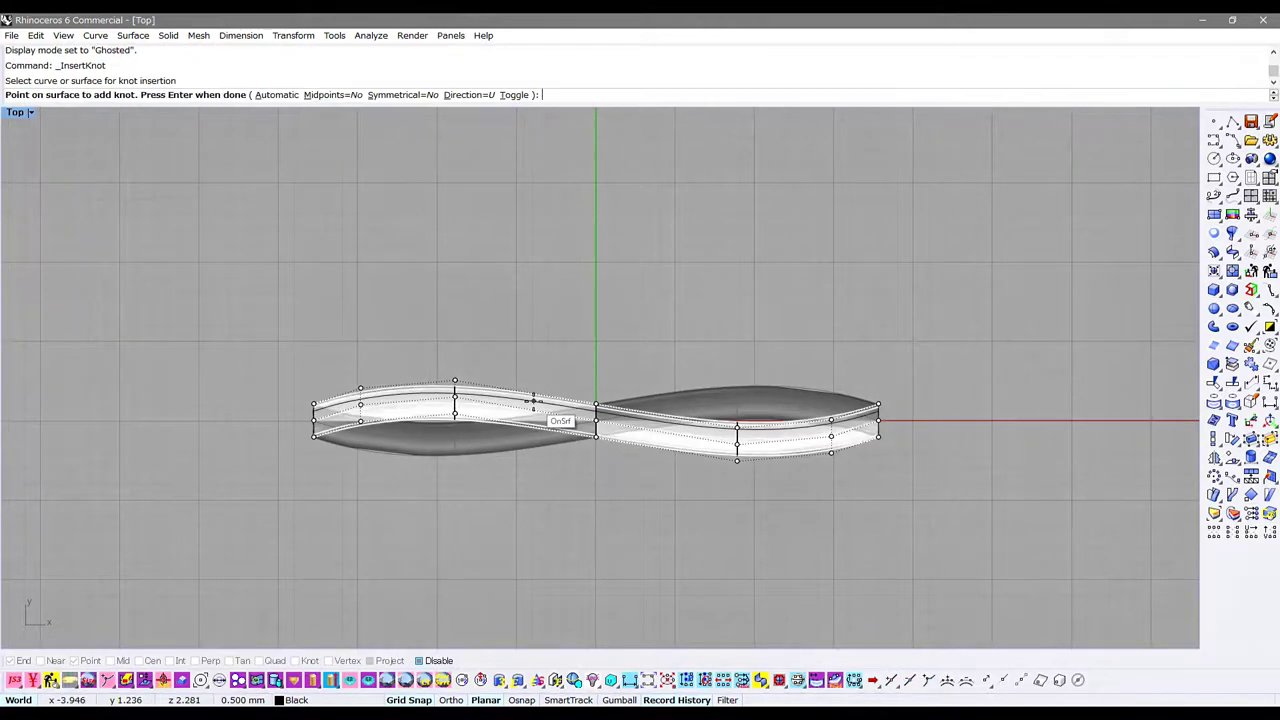
type("t")
key("Return")
left_click(395, 94)
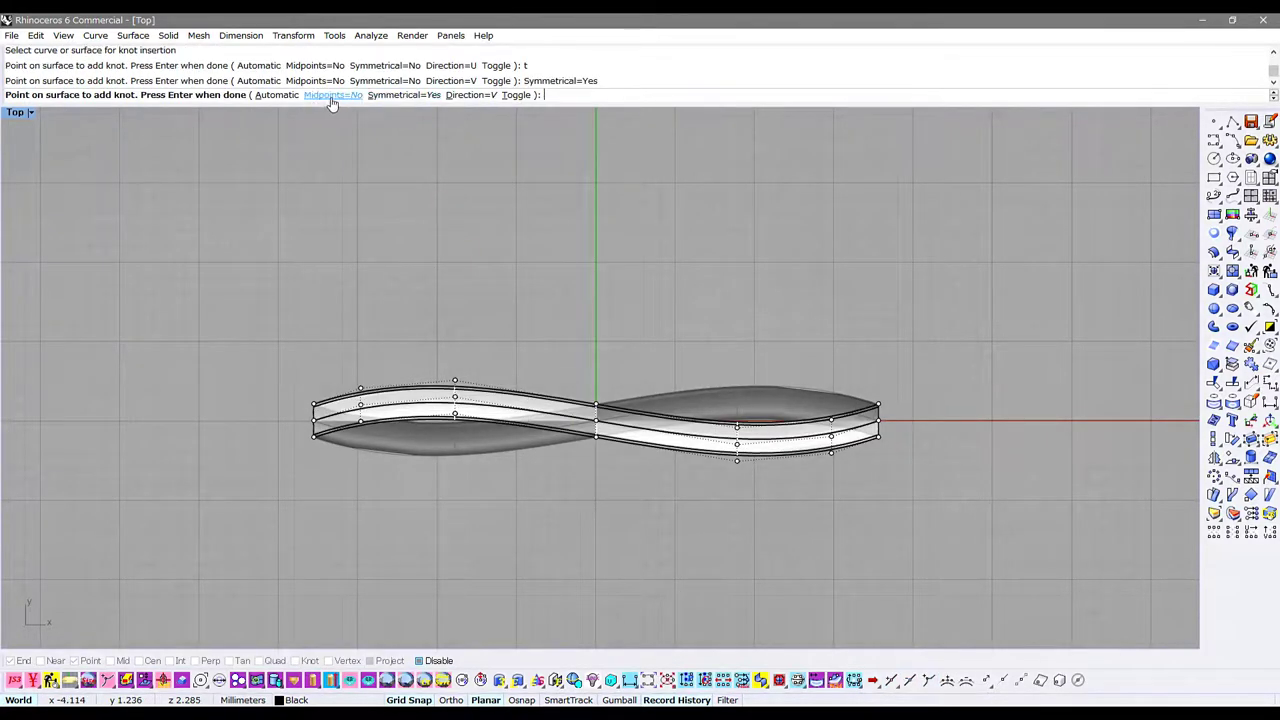
left_click(326, 94)
left_click(438, 660)
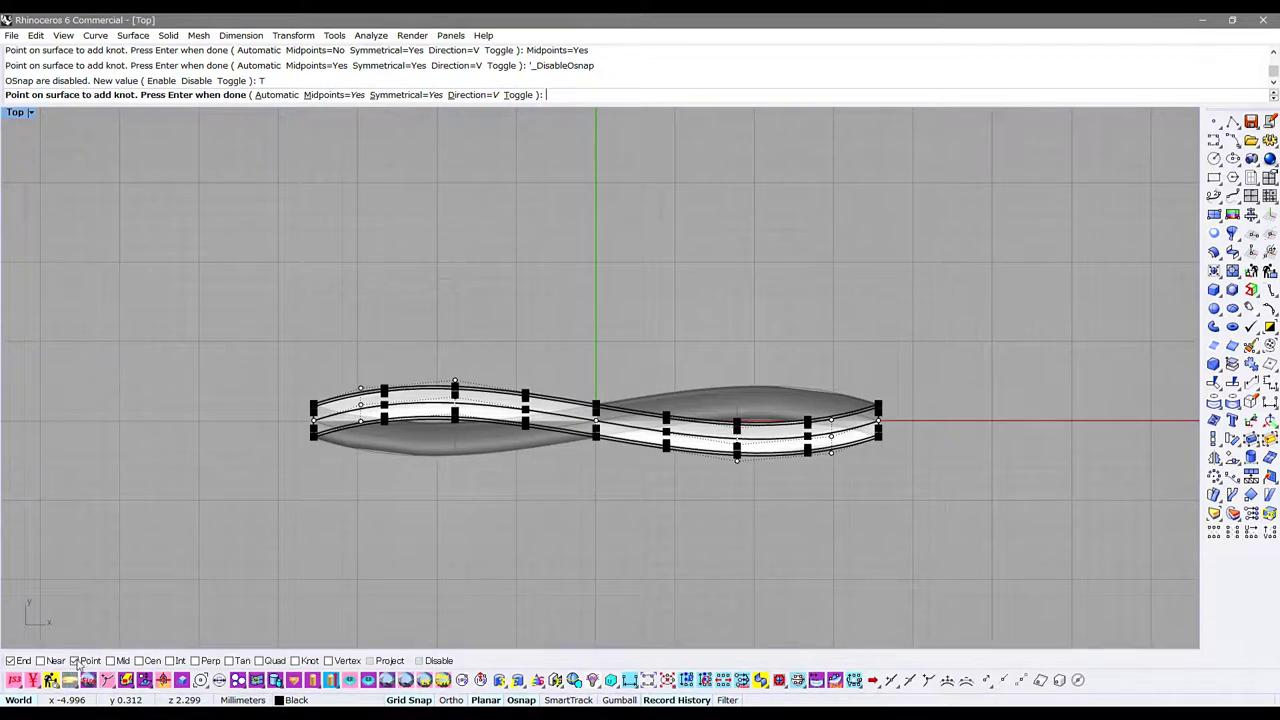
left_click(525, 401)
key("Return")
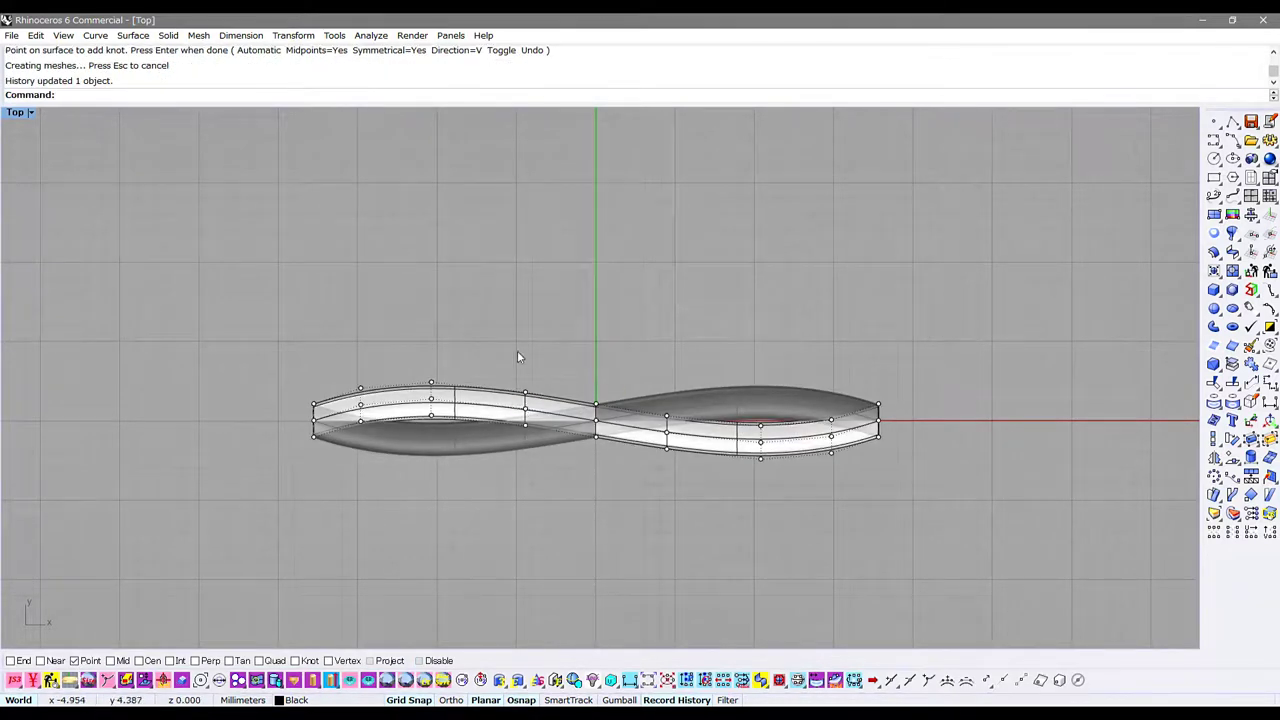
- Nudge the new left-lobe point column up and the right-lobe column down, previewing it rendered
left_click_drag(493, 363, 539, 461)
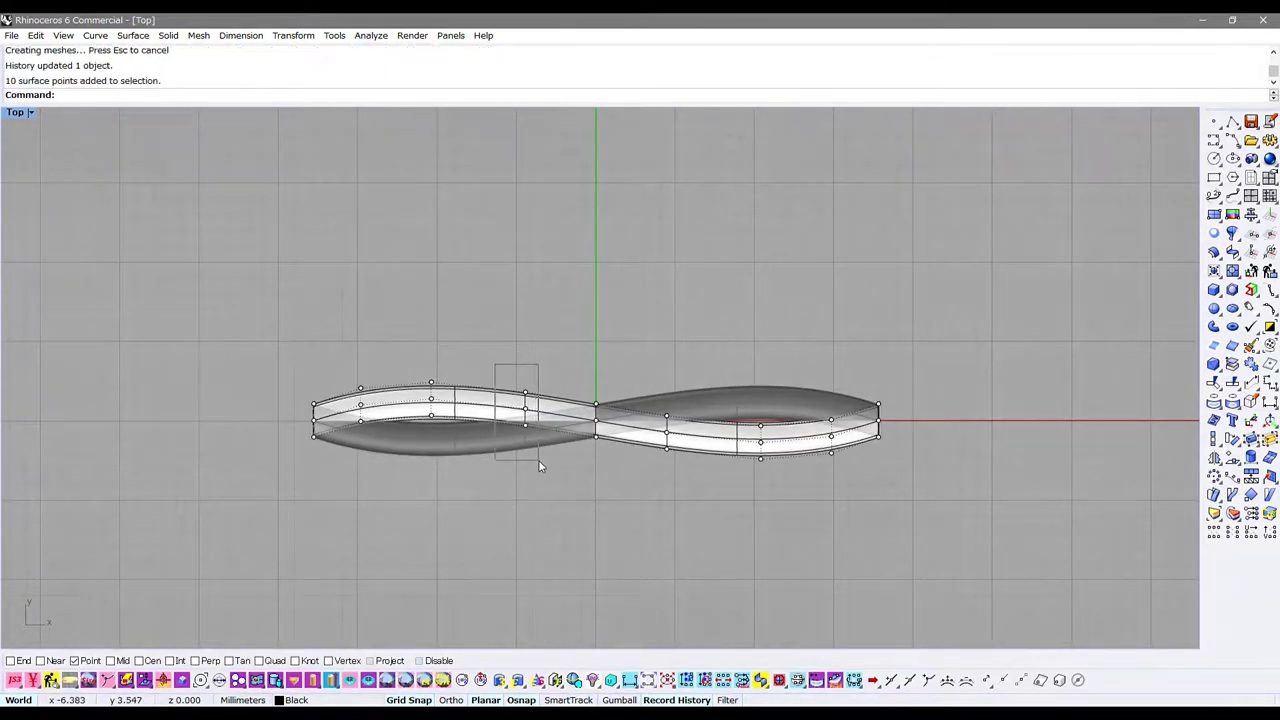
key("alt+Up")
left_click_drag(648, 372, 678, 492)
key("alt+Down")
key("Escape")
key("Escape")
key("ctrl+alt+r")
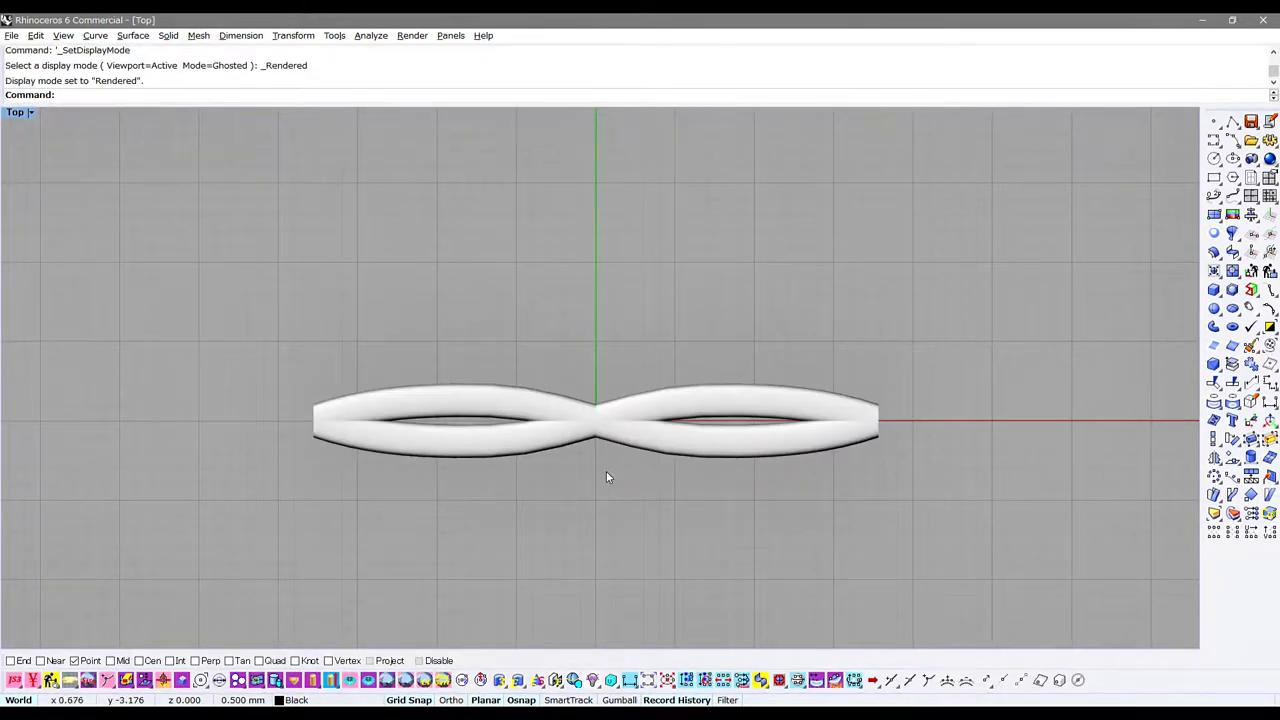
key("ctrl+alt+s")
- On the left-lobe band, raise the left-lobe point columns and lower the right-lobe points
left_click(492, 393)
key("F10")
left_click_drag(345, 348, 455, 468)
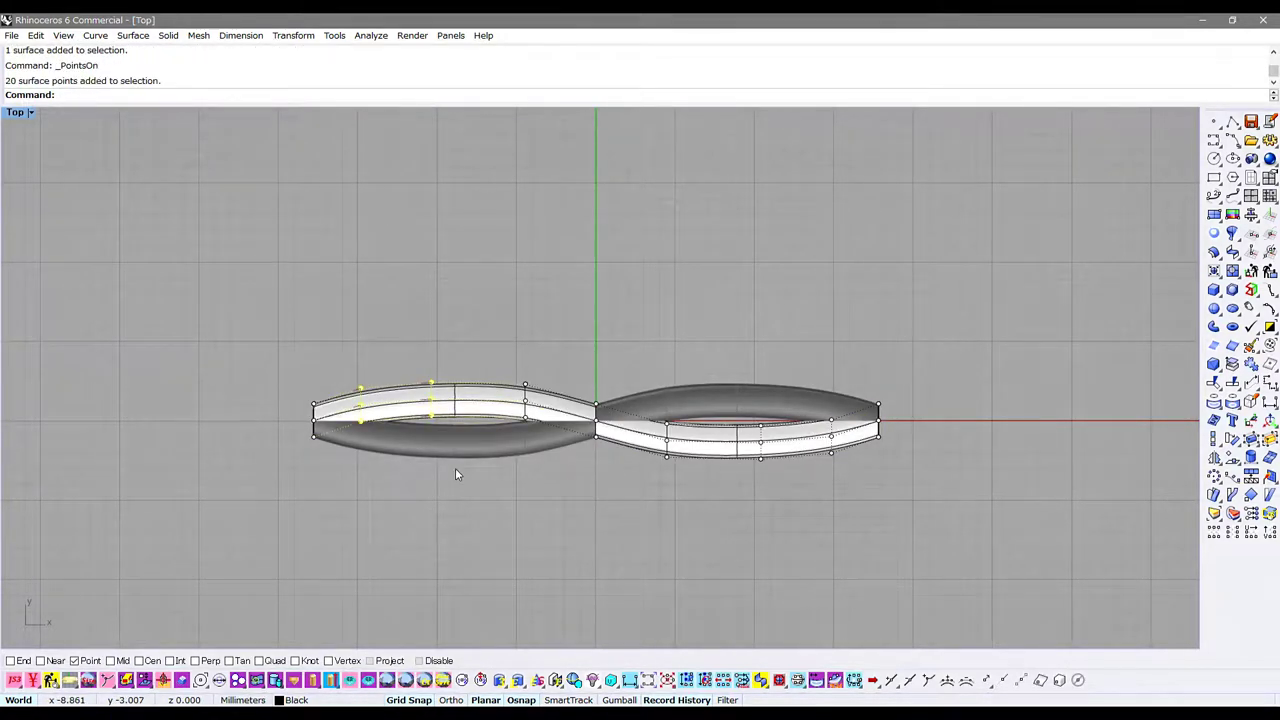
left_click_drag(326, 354, 543, 464)
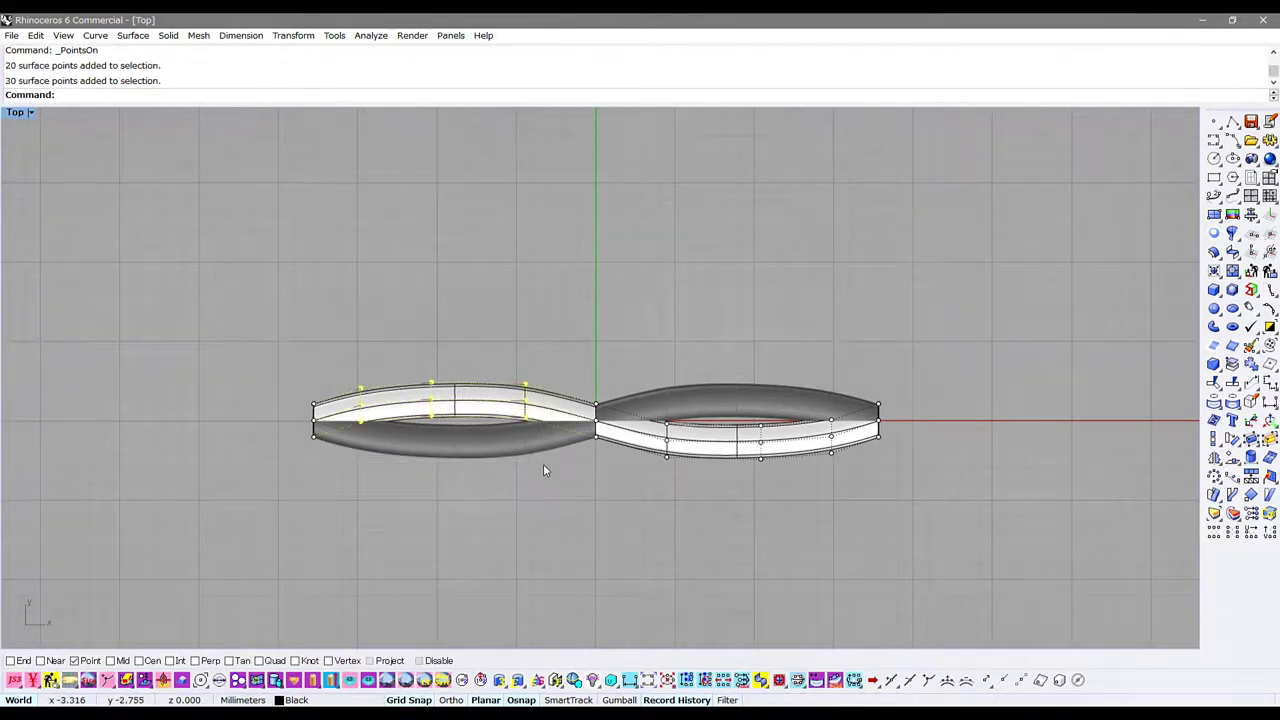
key("alt+Up")
mouse_move(623, 350)
left_mouse_down()
mouse_move(840, 537)
mouse_move(855, 529)
left_mouse_up()
key("alt+Down")
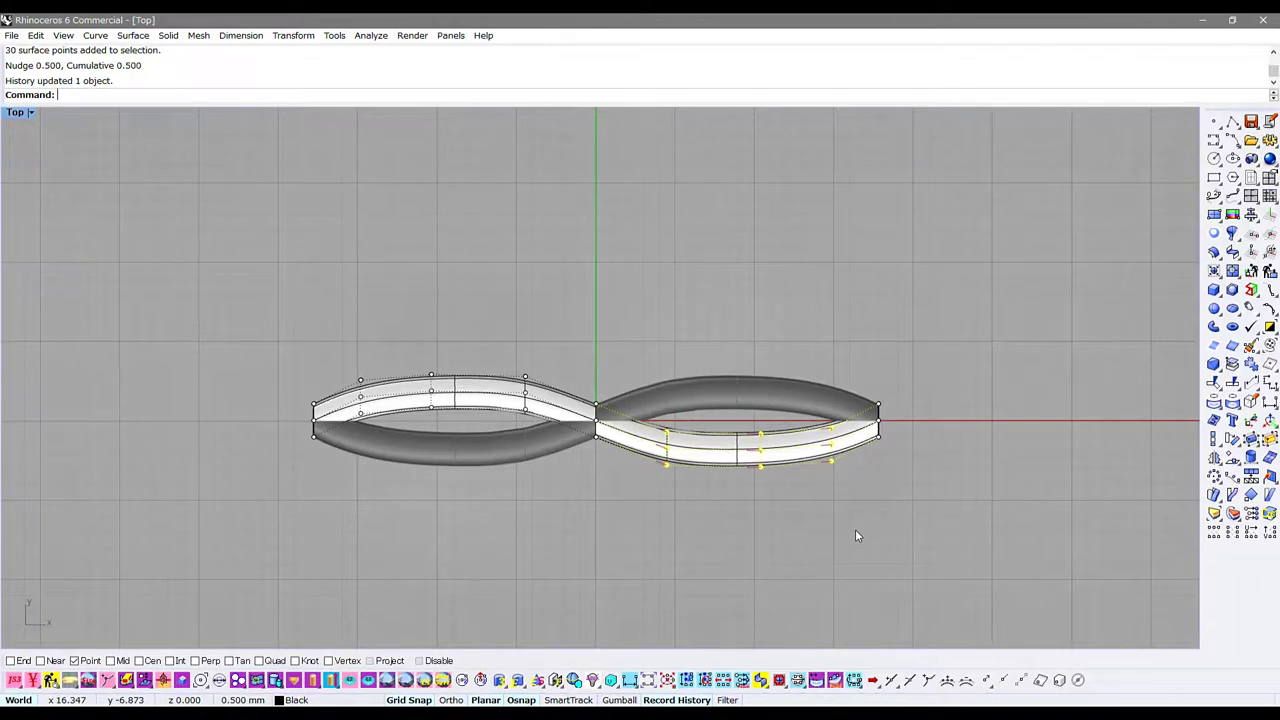
left_click(686, 512)
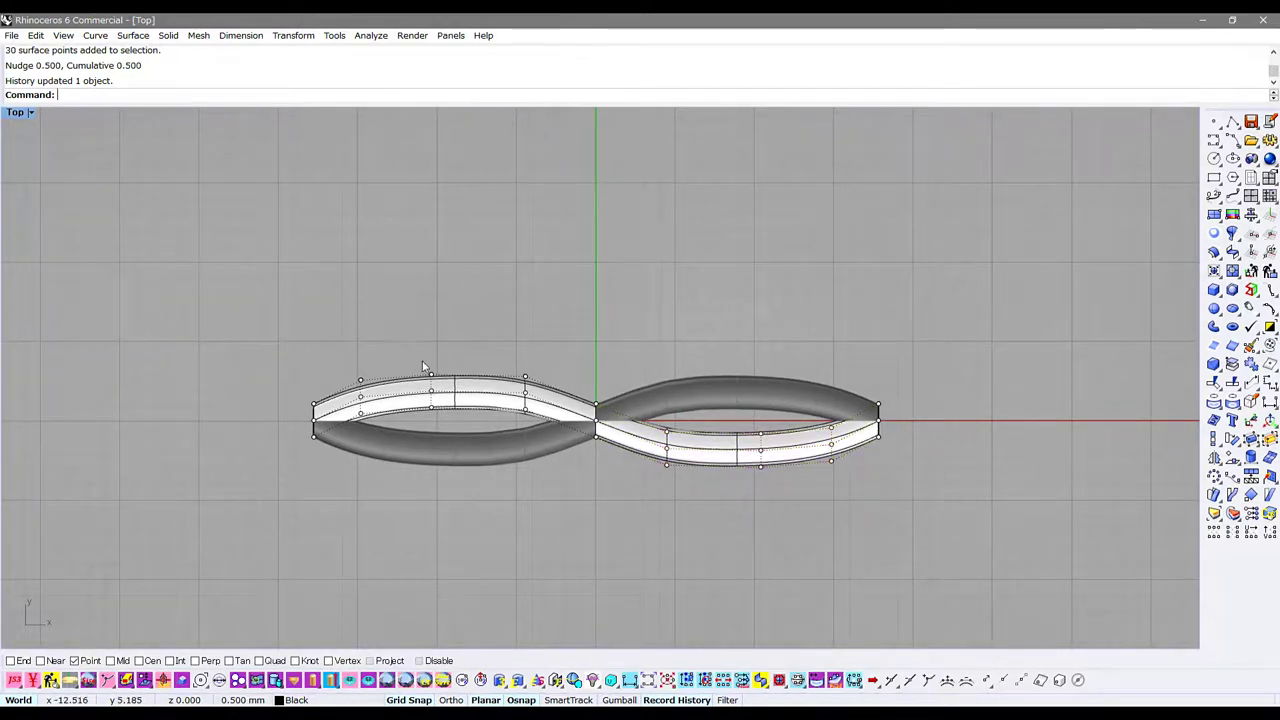
- Fine-nudge a matching column pair: left lobe slightly up, right lobe slightly down
left_click_drag(407, 352, 470, 433)
key("ctrl+alt+Up")
key("ctrl+alt+Up")
key("ctrl+alt+Up")
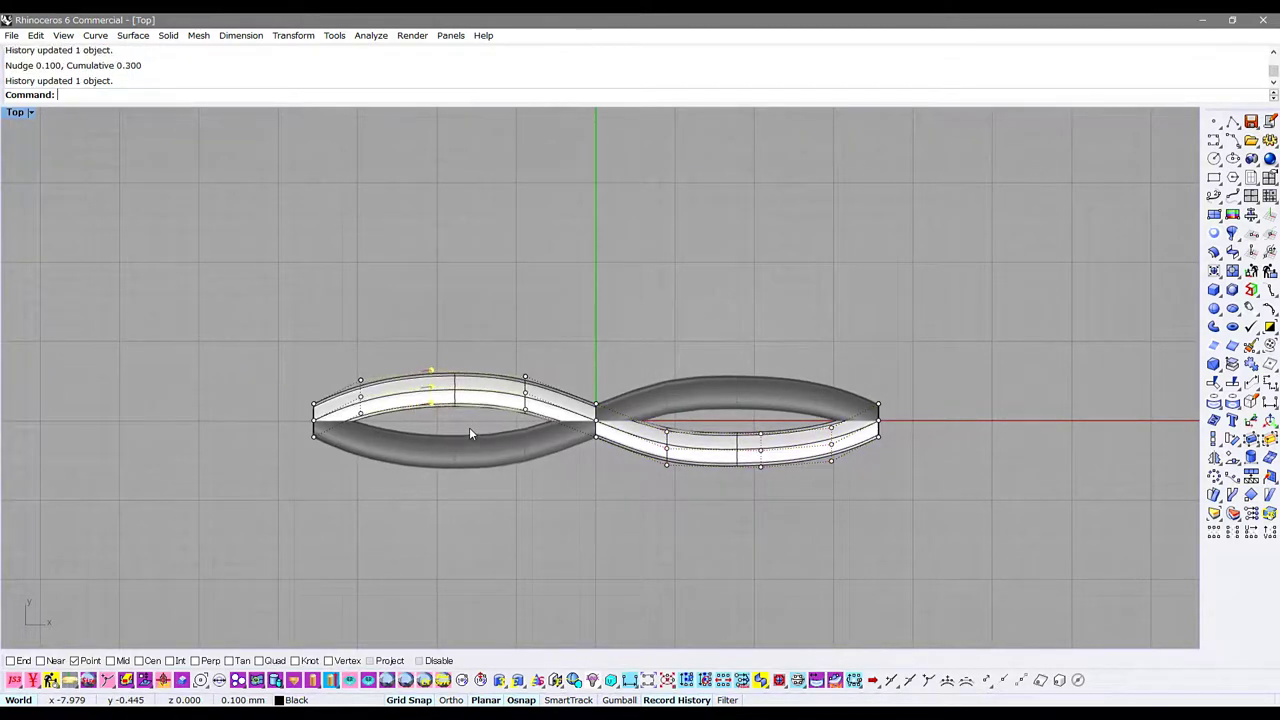
left_click_drag(749, 412, 796, 505)
key("ctrl+alt+Down")
key("ctrl+alt+Down")
key("ctrl+alt+Down")
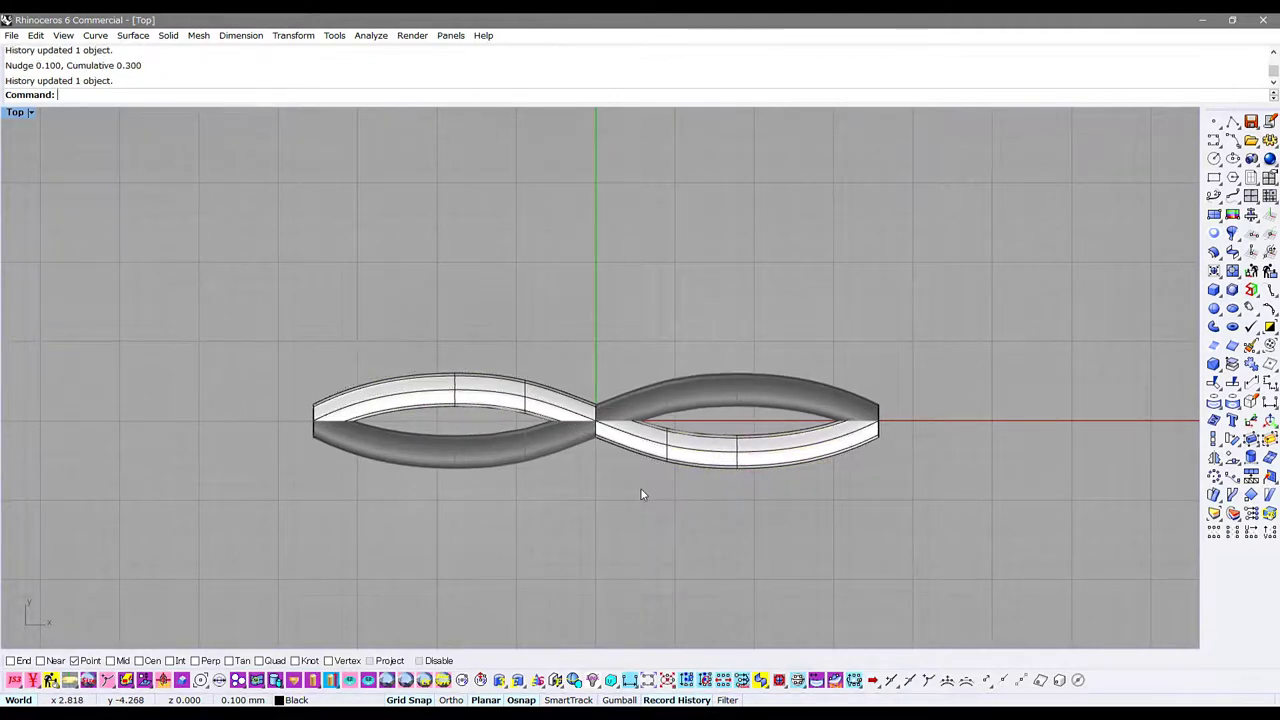
- Refine the band crossing both lobes by nudging left-loop columns up and right-loop columns down
left_click(464, 392)
key("F10")
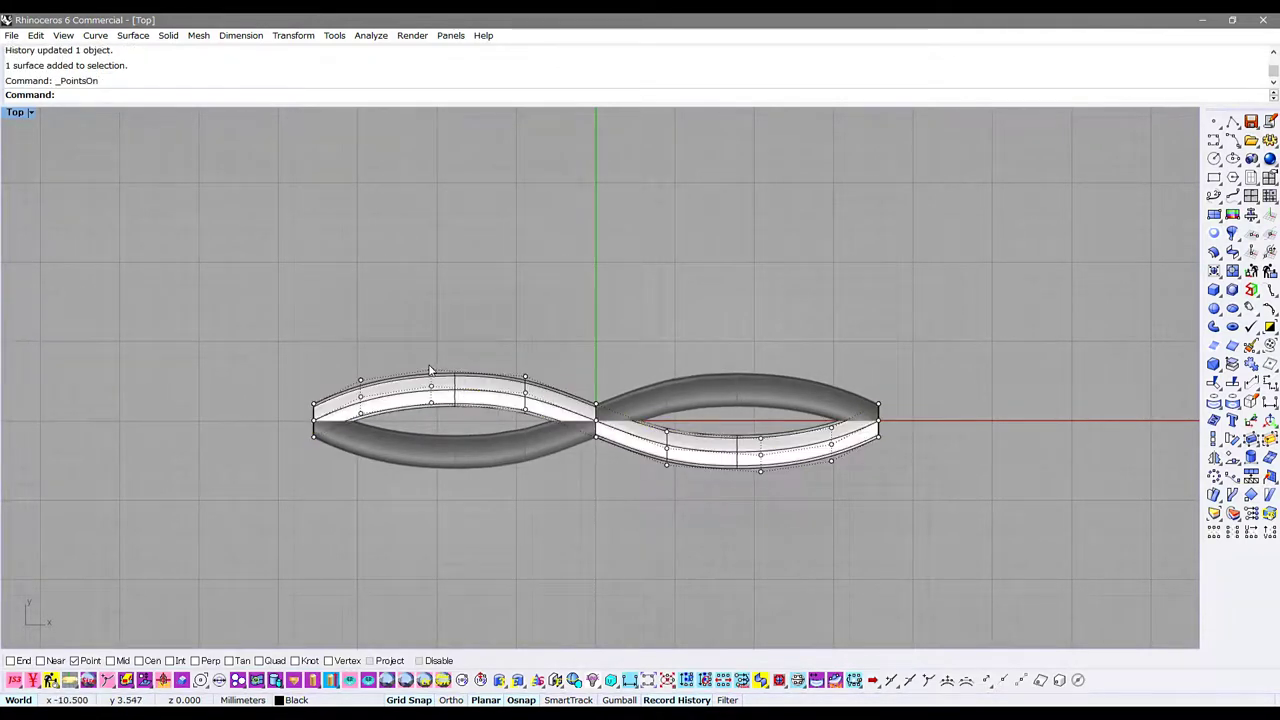
left_click_drag(351, 358, 372, 432)
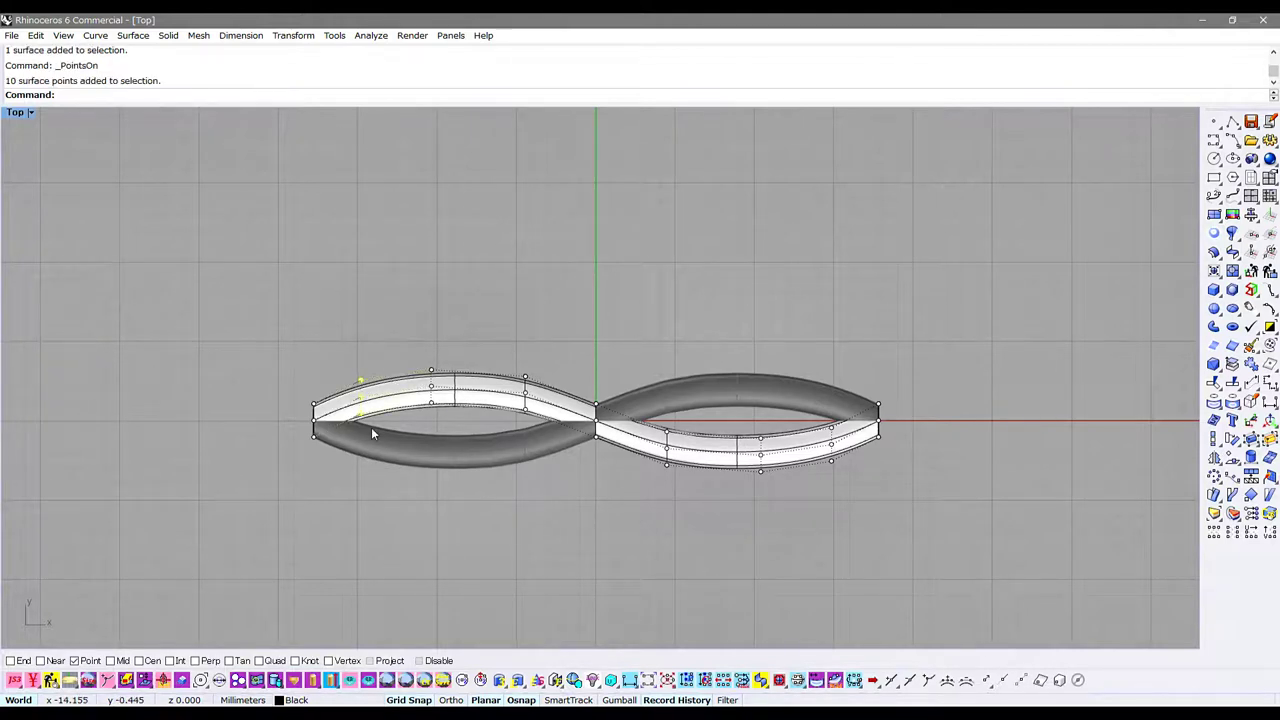
key("alt+Up")
left_click_drag(815, 415, 859, 490)
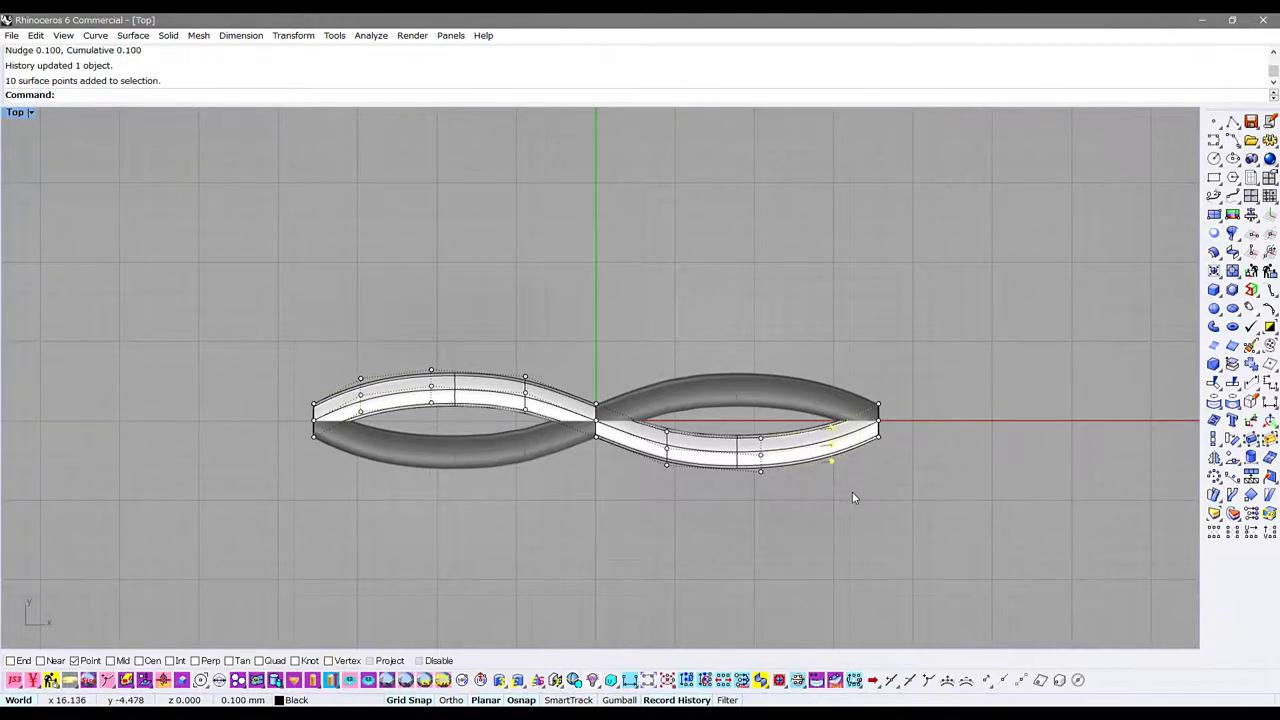
key("alt+Down")
left_click_drag(401, 339, 462, 416)
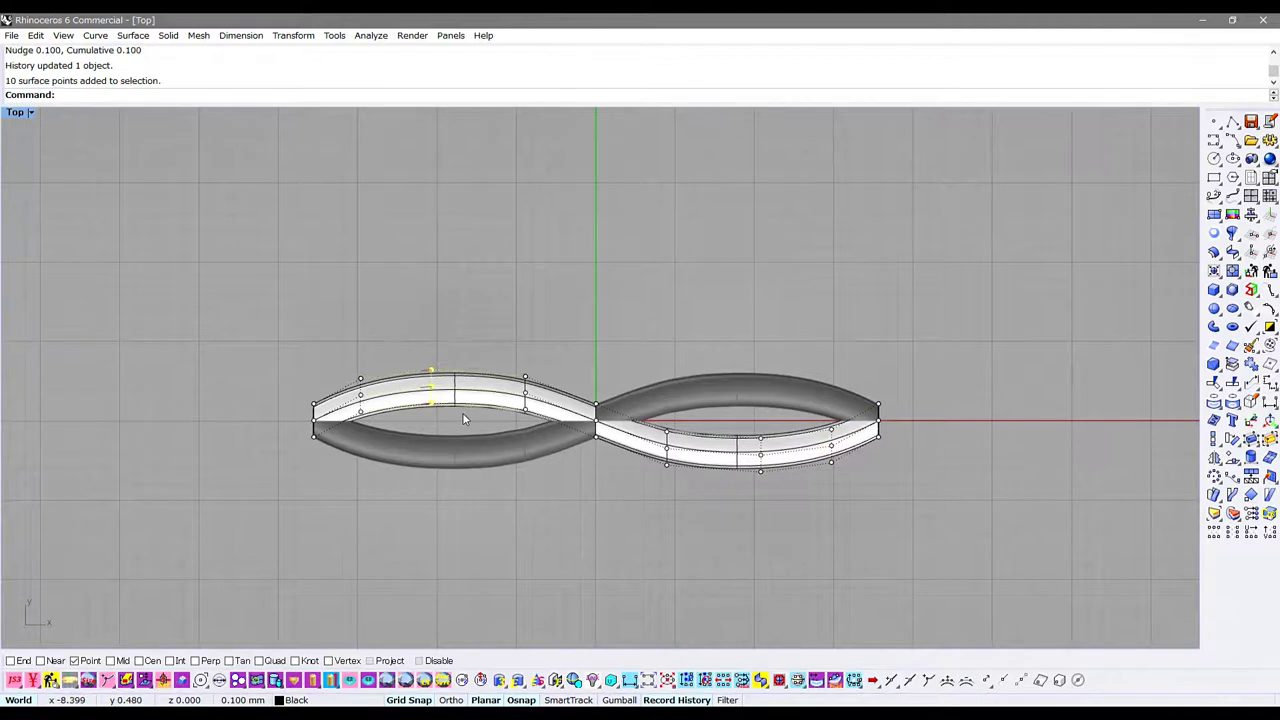
key("alt+Up")
key("ctrl+z")
key("alt+Up")
key("Escape")
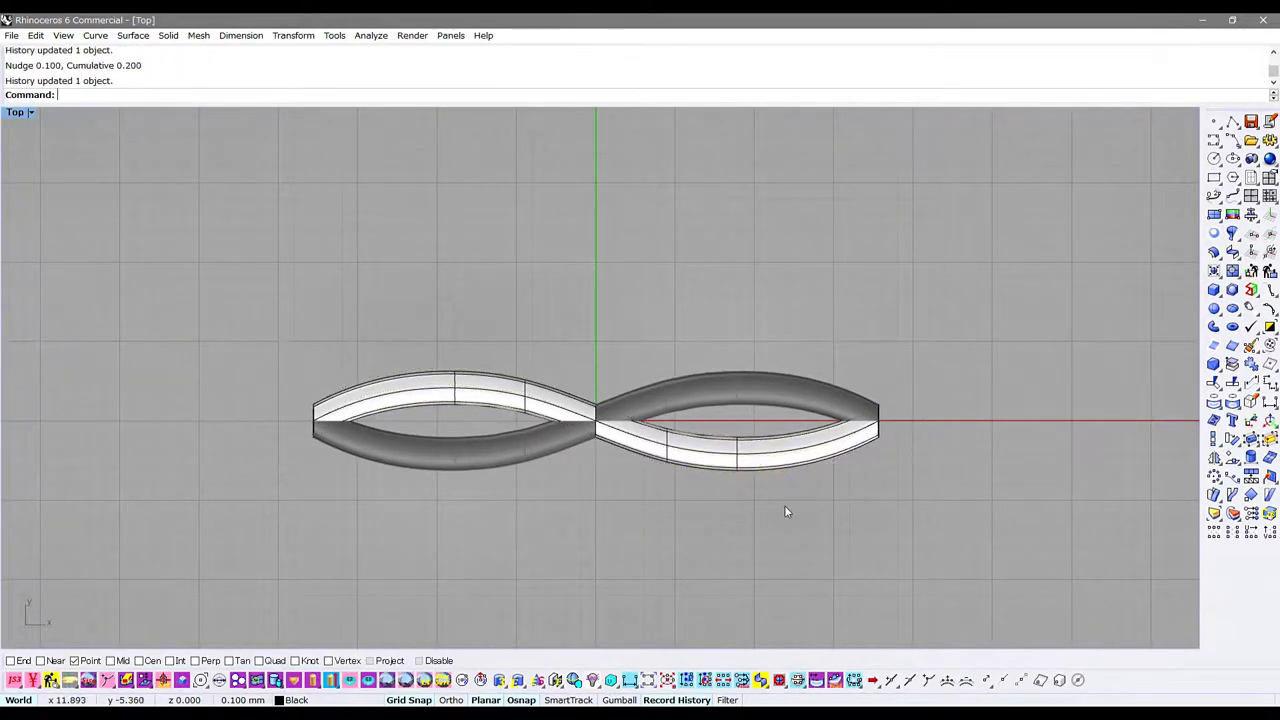
key("ctrl+alt+r")
key("ctrl+alt+s")
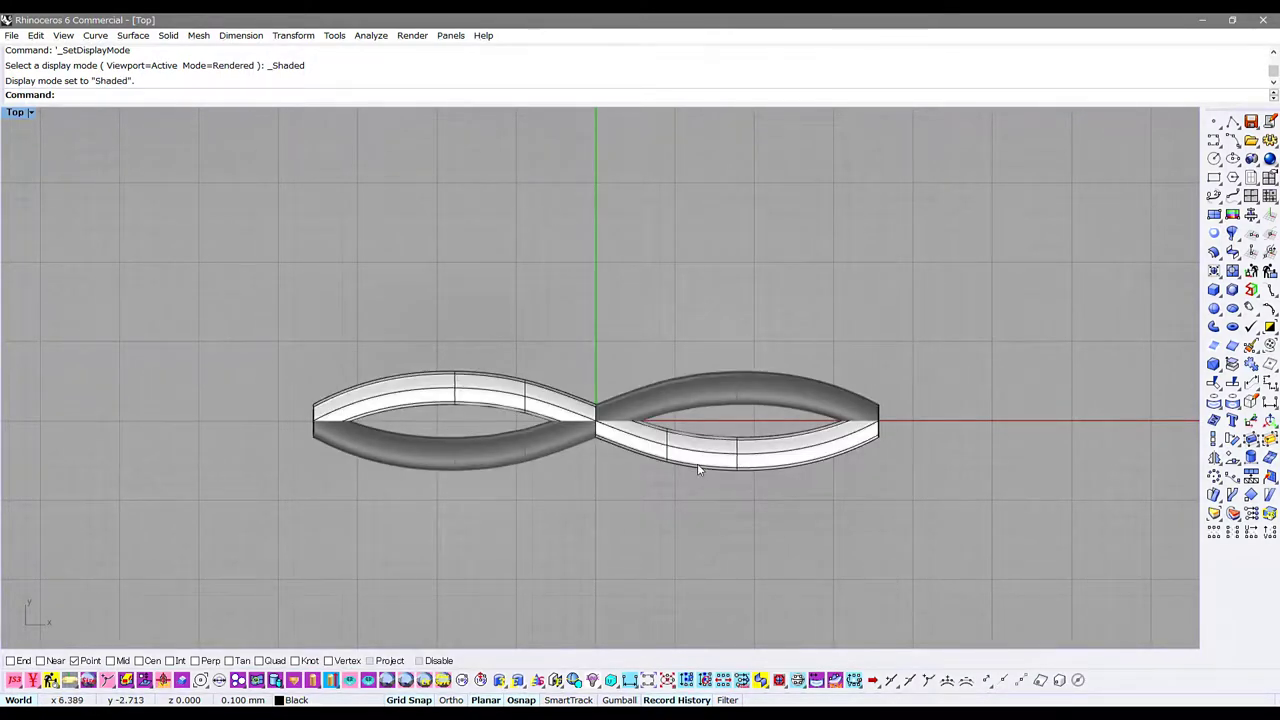
- Unlock the dark band and show the model shaded in a maximized Perspective view
middle_click(697, 480)
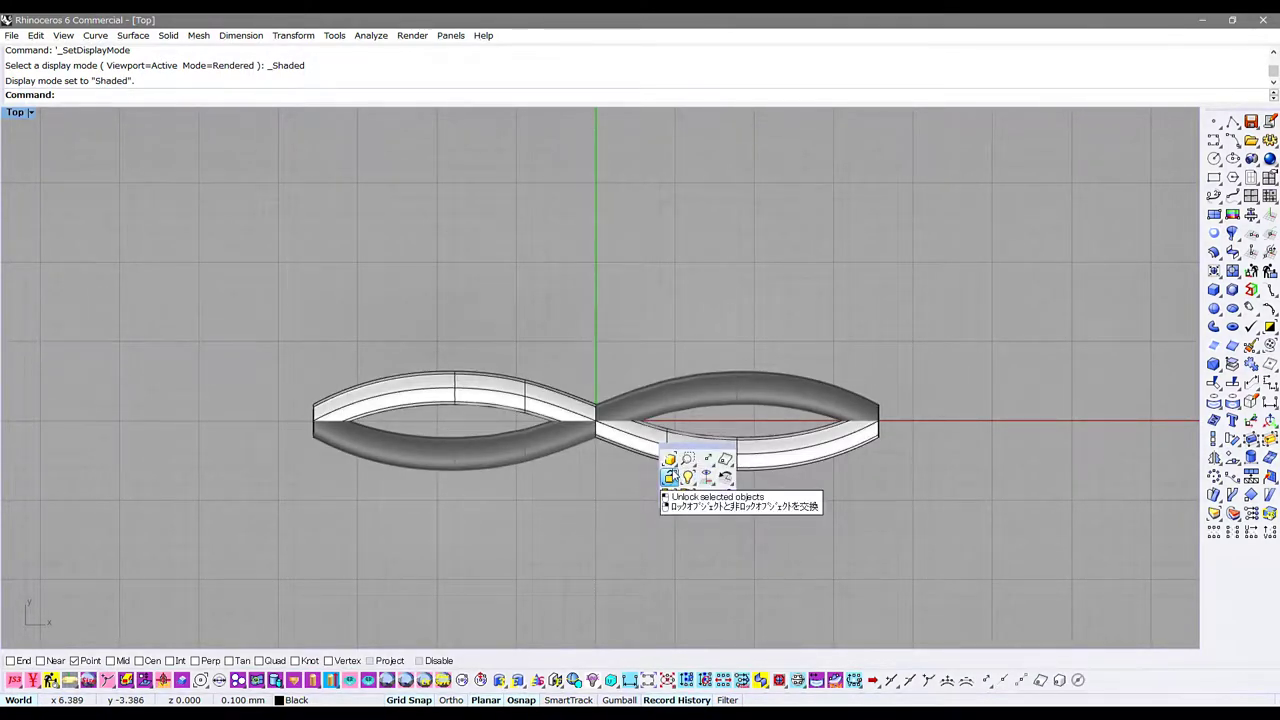
right_click(676, 475)
key("ctrl+Tab")
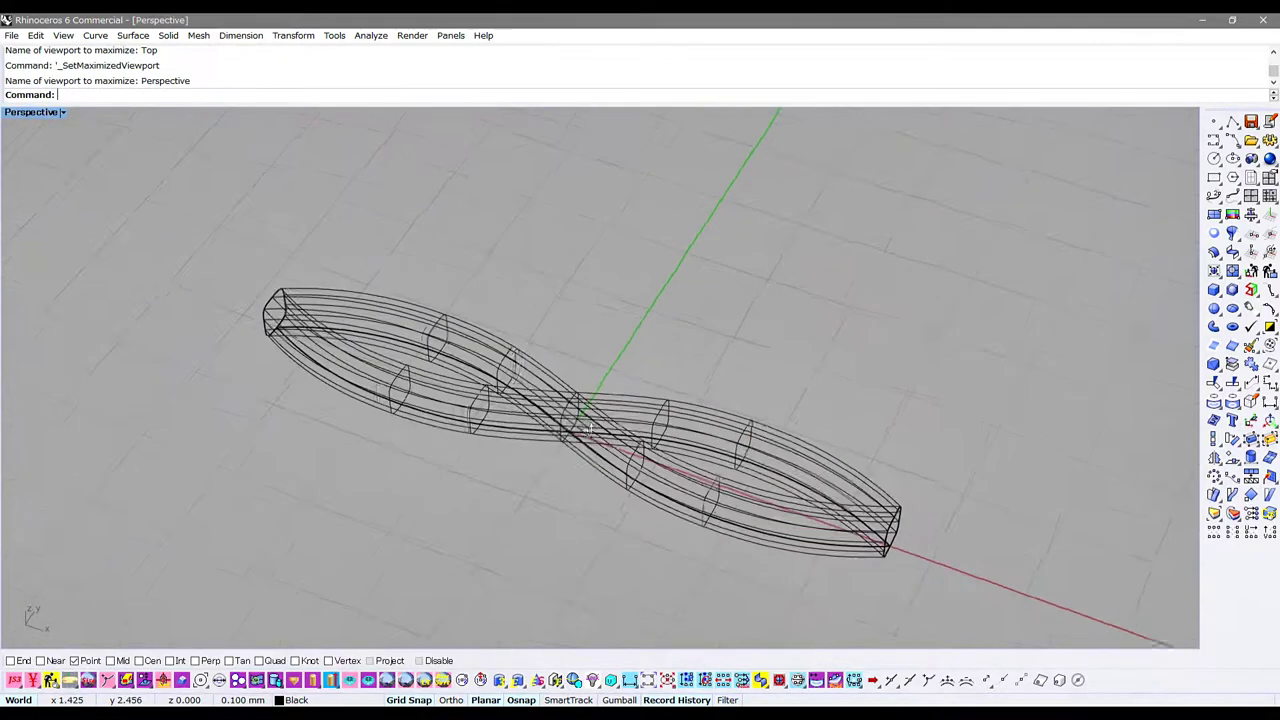
key("ctrl+alt+g")
scroll(570, 410, "up", 3)
key("ctrl+alt+s")
mouse_move(570, 410)
right_mouse_down()
mouse_move(627, 590)
mouse_move(548, 424)
mouse_move(578, 438)
right_mouse_up()
- Select both bands and turn on their control points
left_click(591, 413)
left_click(472, 428)
key("F10")
mouse_move(472, 428)
right_mouse_down()
mouse_move(527, 387)
mouse_move(649, 477)
mouse_move(596, 397)
right_mouse_up()
- Lock one band and Scale1D the crossover section's control points with grid snap off
key("ctrl+alt+w")
key("ctrl+l")
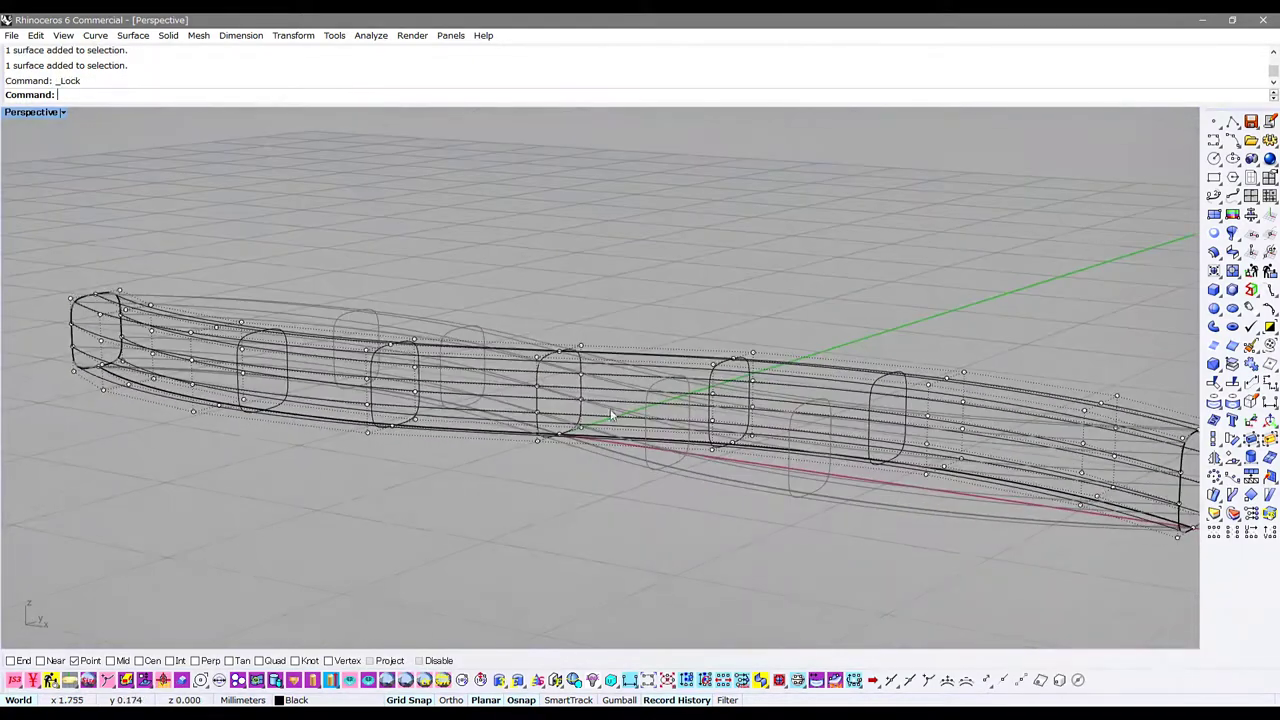
left_click_drag(509, 313, 601, 399)
right_click_drag(601, 399, 585, 448)
key("ctrl+shift+s")
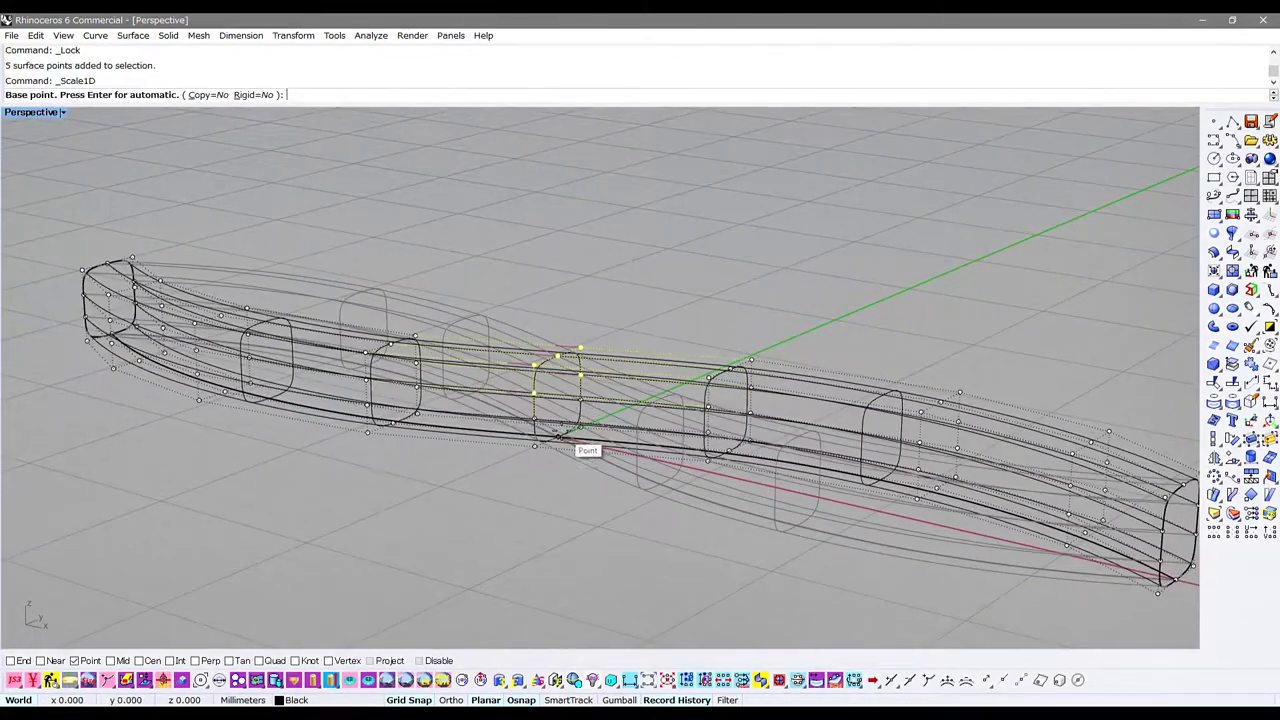
left_click(562, 438)
left_click(578, 352)
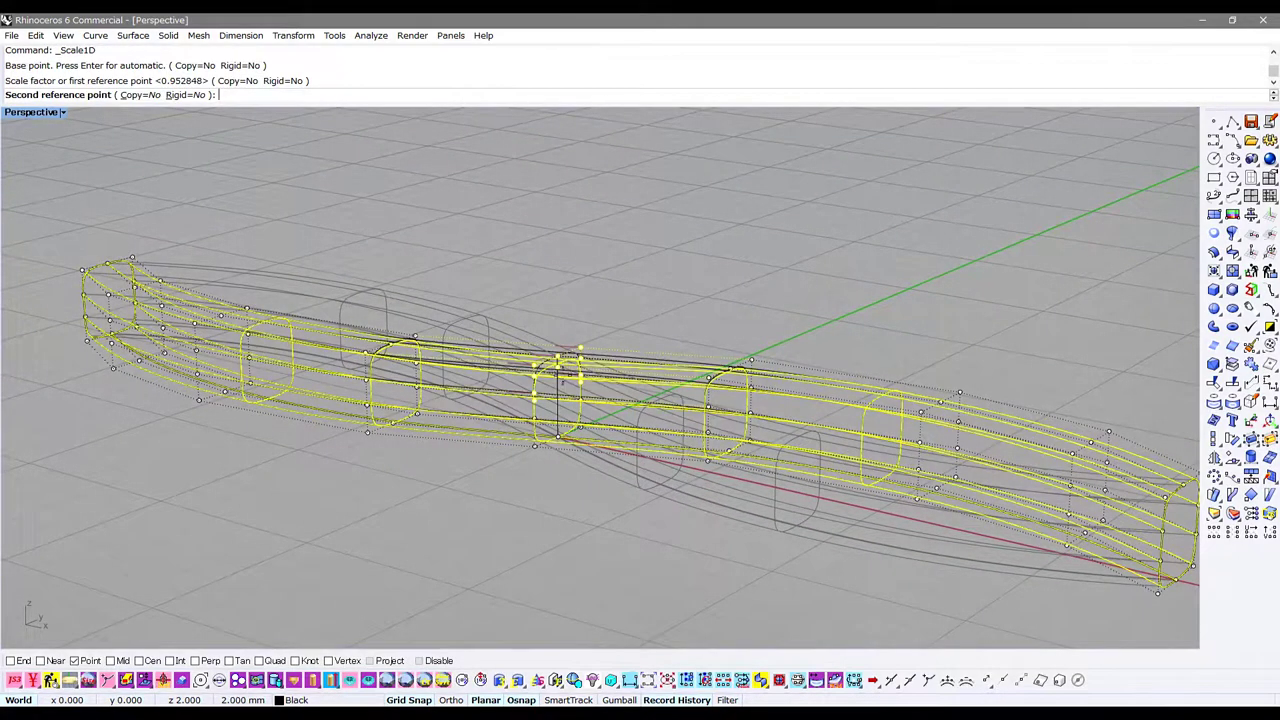
key("F9")
left_click(566, 395)
mouse_move(566, 395)
right_mouse_down()
mouse_move(567, 436)
mouse_move(440, 330)
right_mouse_up()
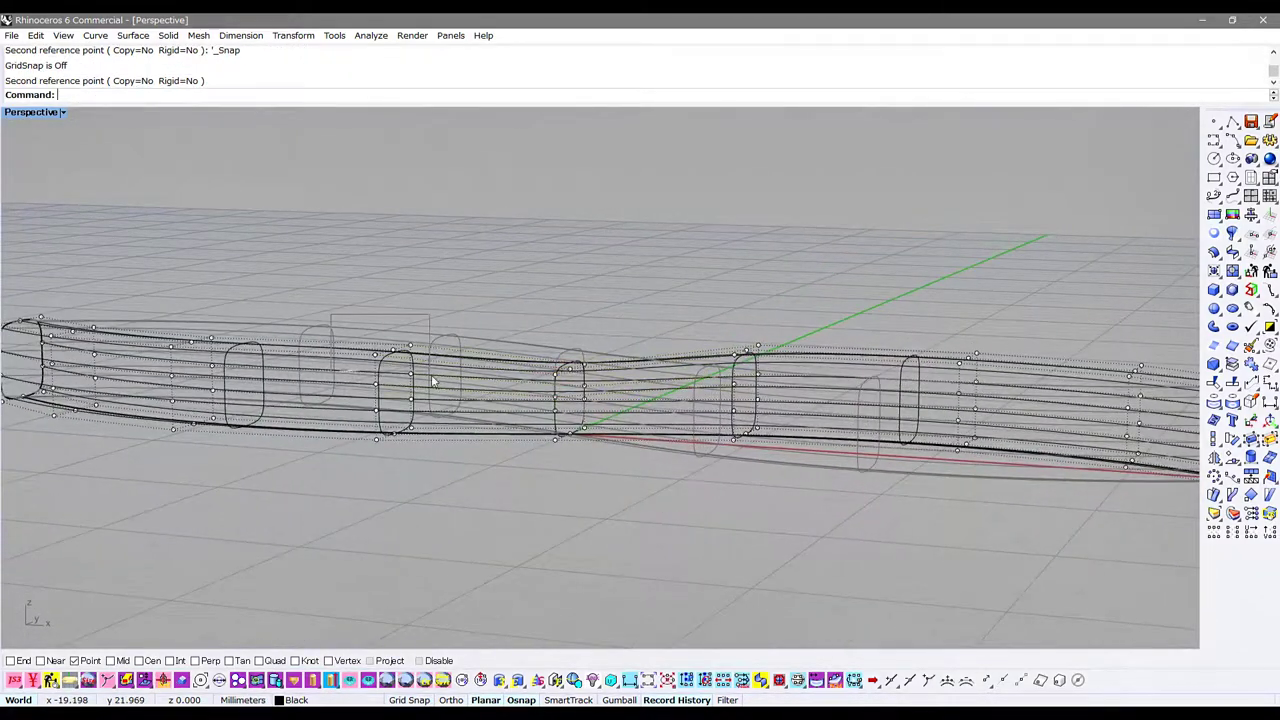
left_click_drag(380, 330, 445, 395)
- Scale1D two more point sections, then check the band in the Front and Top views
right_click_drag(771, 338, 741, 385)
left_click_drag(700, 335, 770, 395, "shift")
key("Return")
left_click(390, 420)
left_click(413, 352)
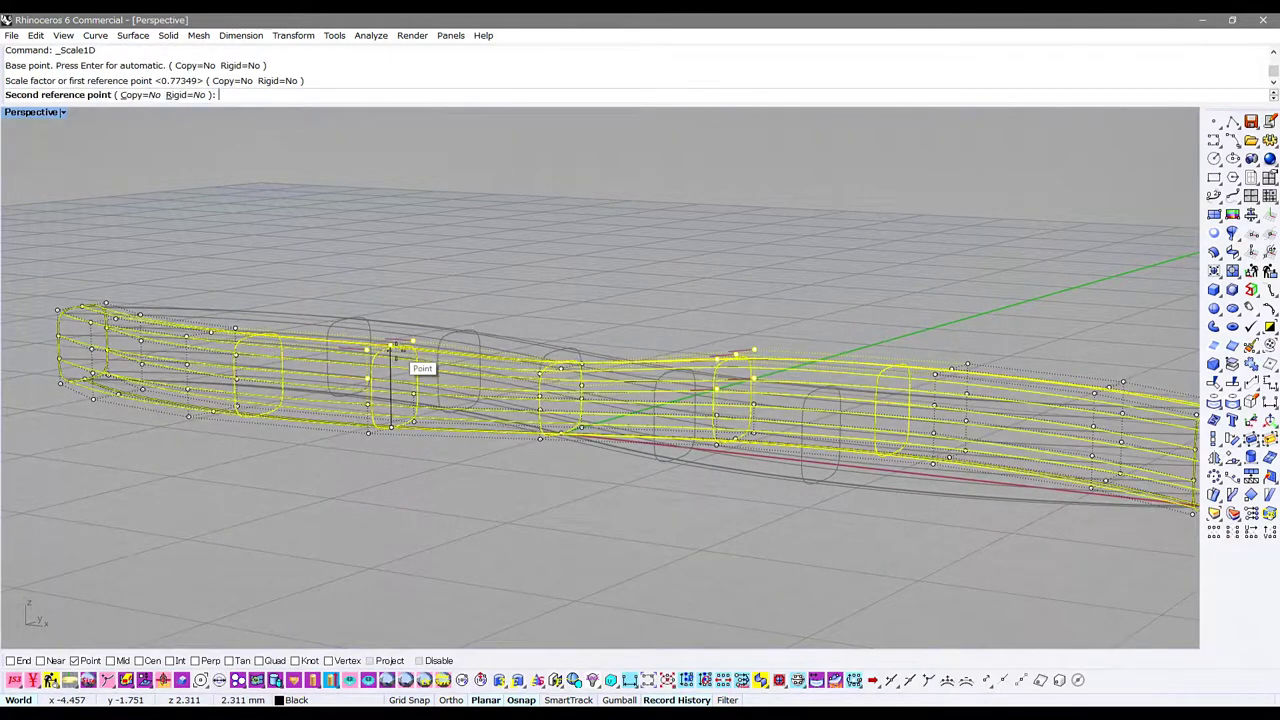
scroll(417, 352, "up", 3)
scroll(417, 353, "down", 2)
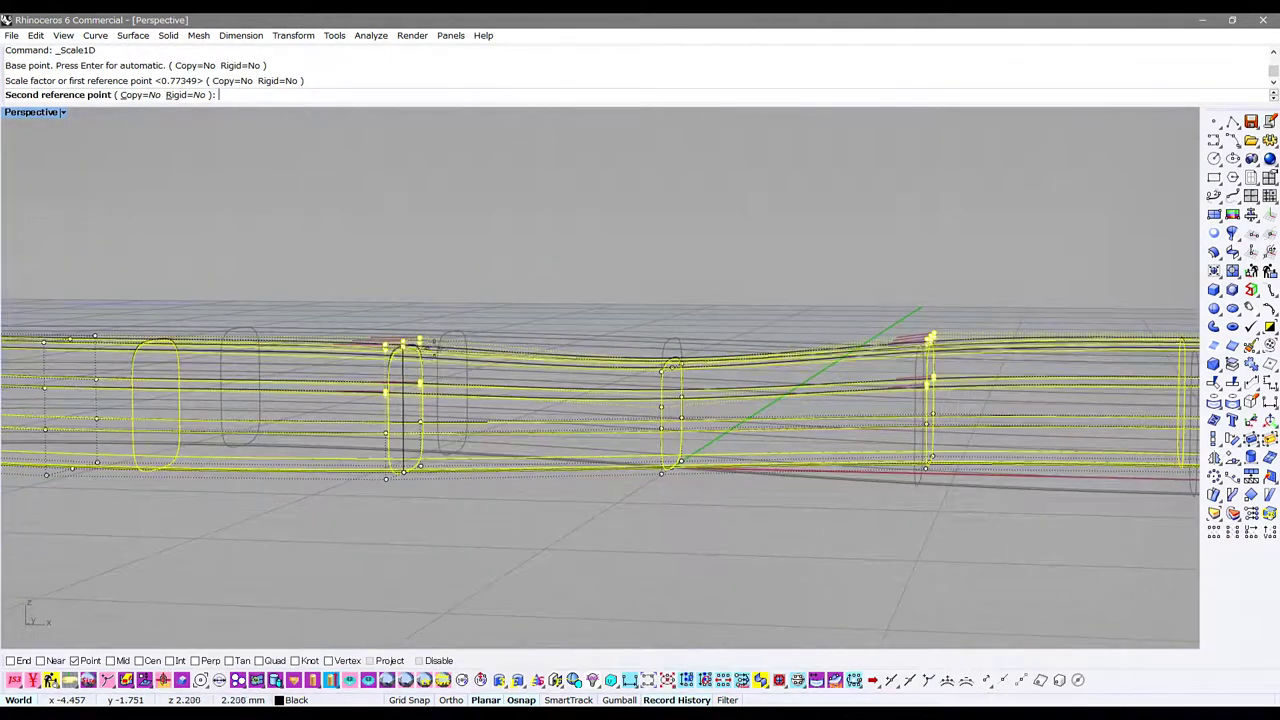
left_click(420, 358)
right_click_drag(503, 497, 527, 480)
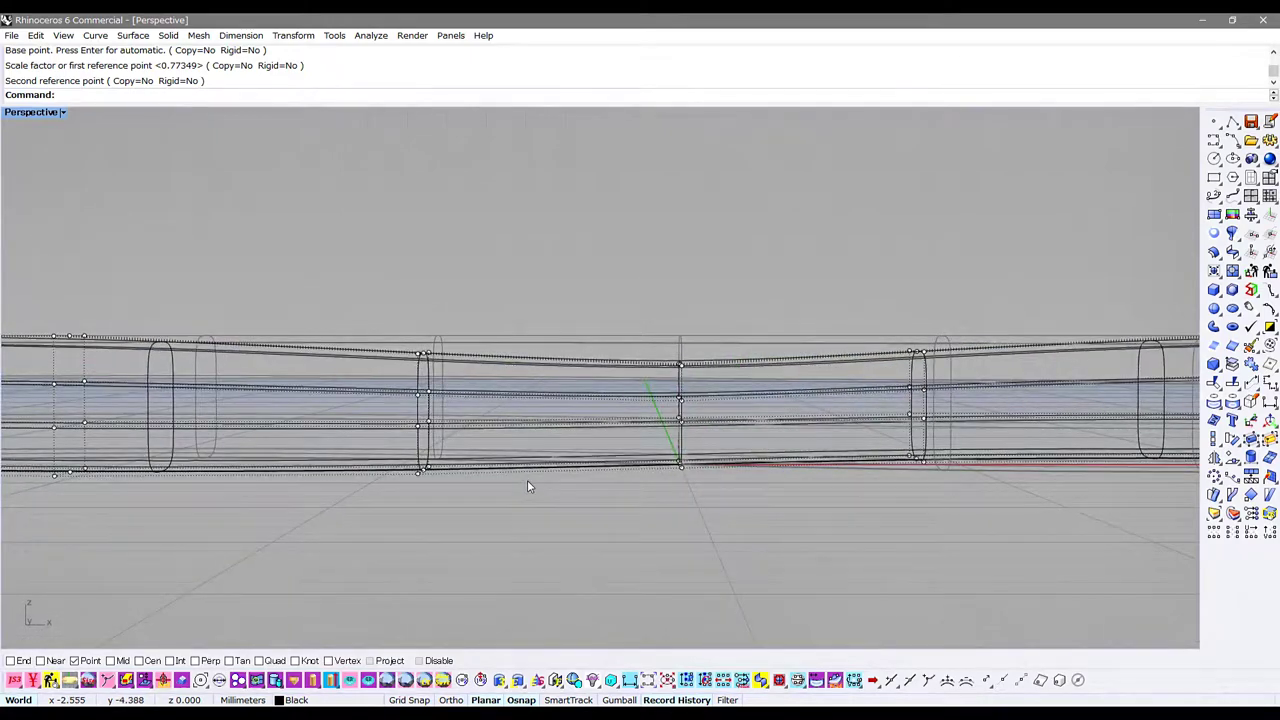
key("ctrl+F2")
key("ctrl+F1")
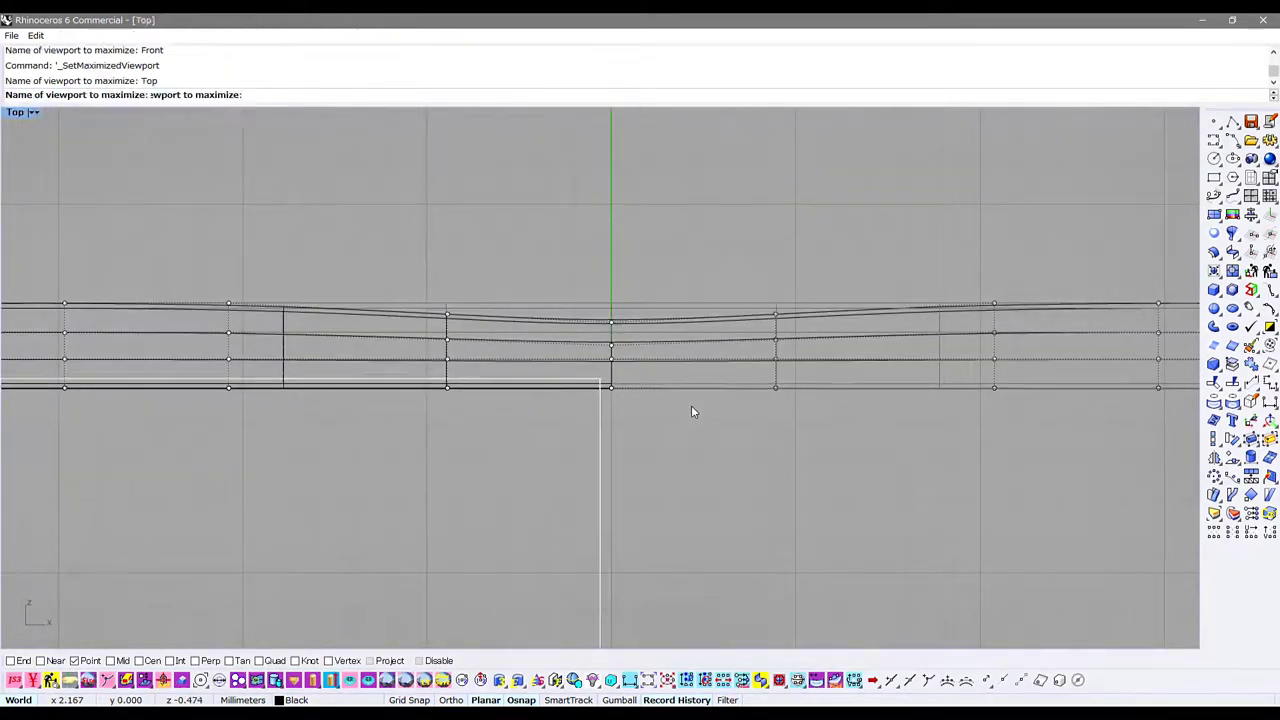
- Unlock the locked band and lock the other band instead
key("ctrl+F4")
mouse_move(691, 405)
right_mouse_down()
mouse_move(519, 415)
mouse_move(597, 421)
right_mouse_up()
key("ctrl+alt+s")
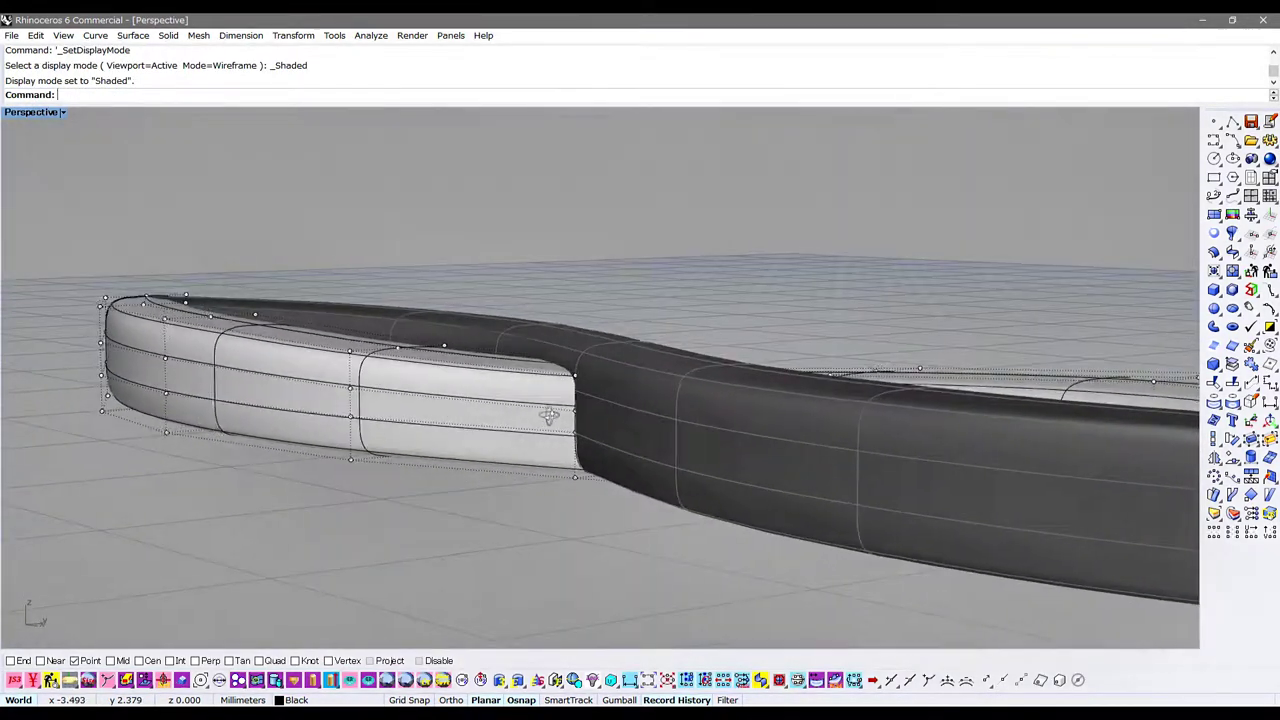
mouse_move(634, 485)
right_mouse_down()
mouse_move(623, 518)
mouse_move(631, 503)
right_mouse_up()
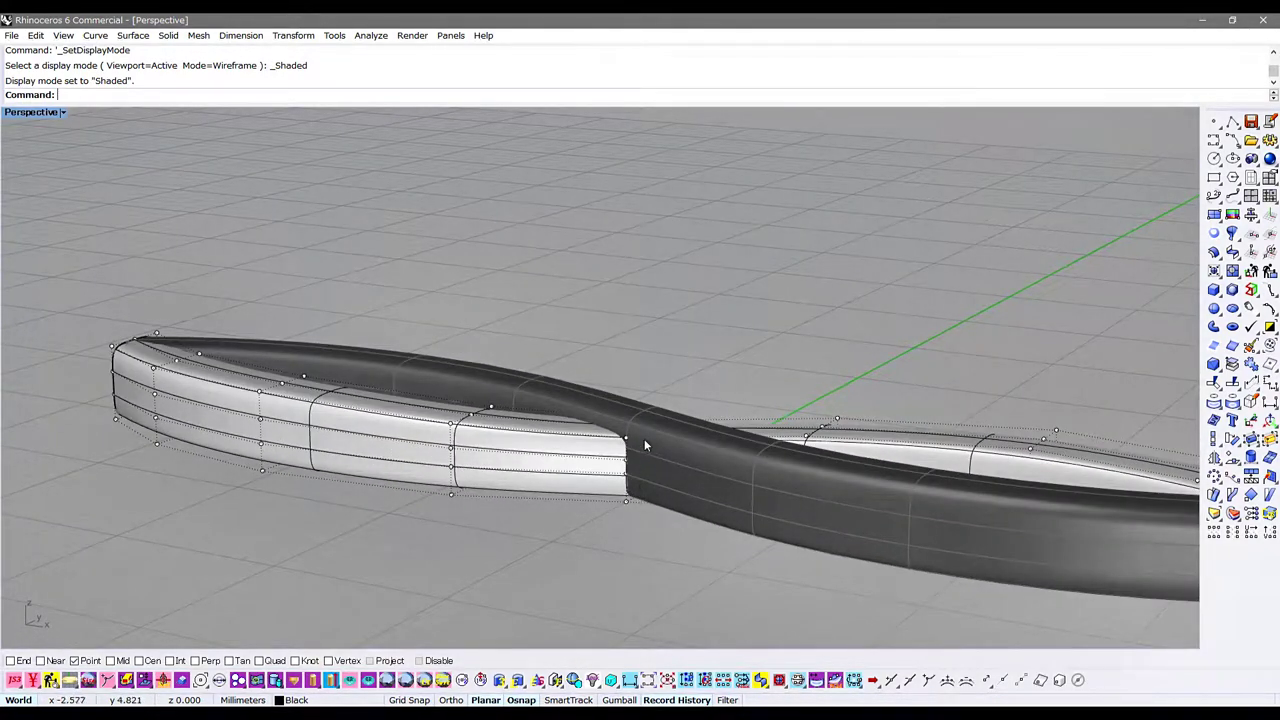
key("ctrl+shift+l")
left_click(672, 484)
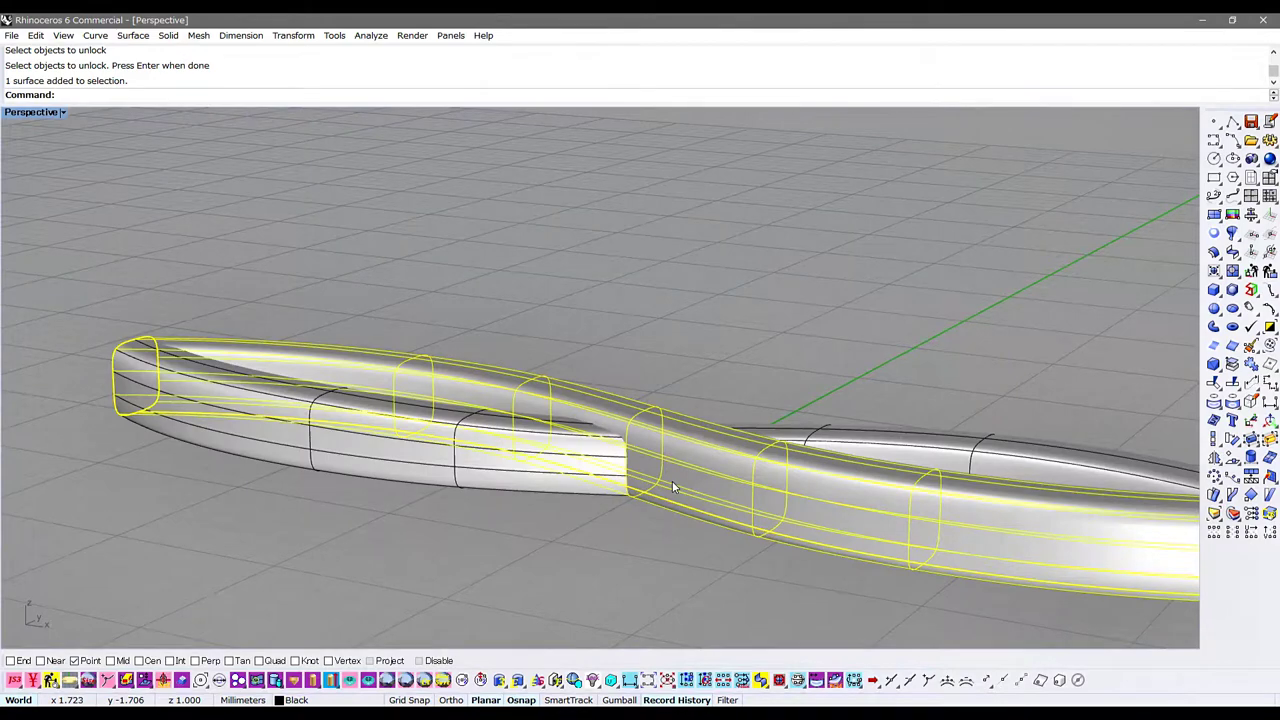
key("Escape")
left_click(590, 476)
key("ctrl+l")
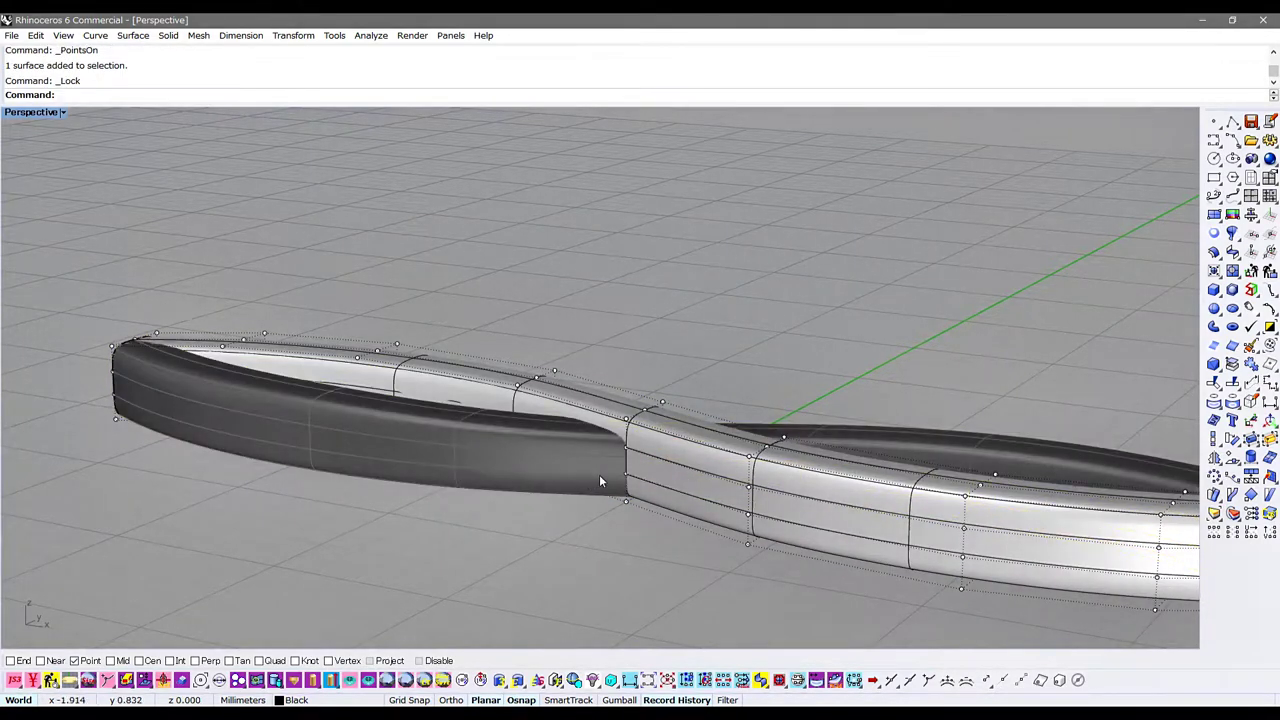
- Scale1D the crossover control points of the unlocked band to thin its cross-section
key("ctrl+alt+w")
right_click_drag(604, 459, 593, 450)
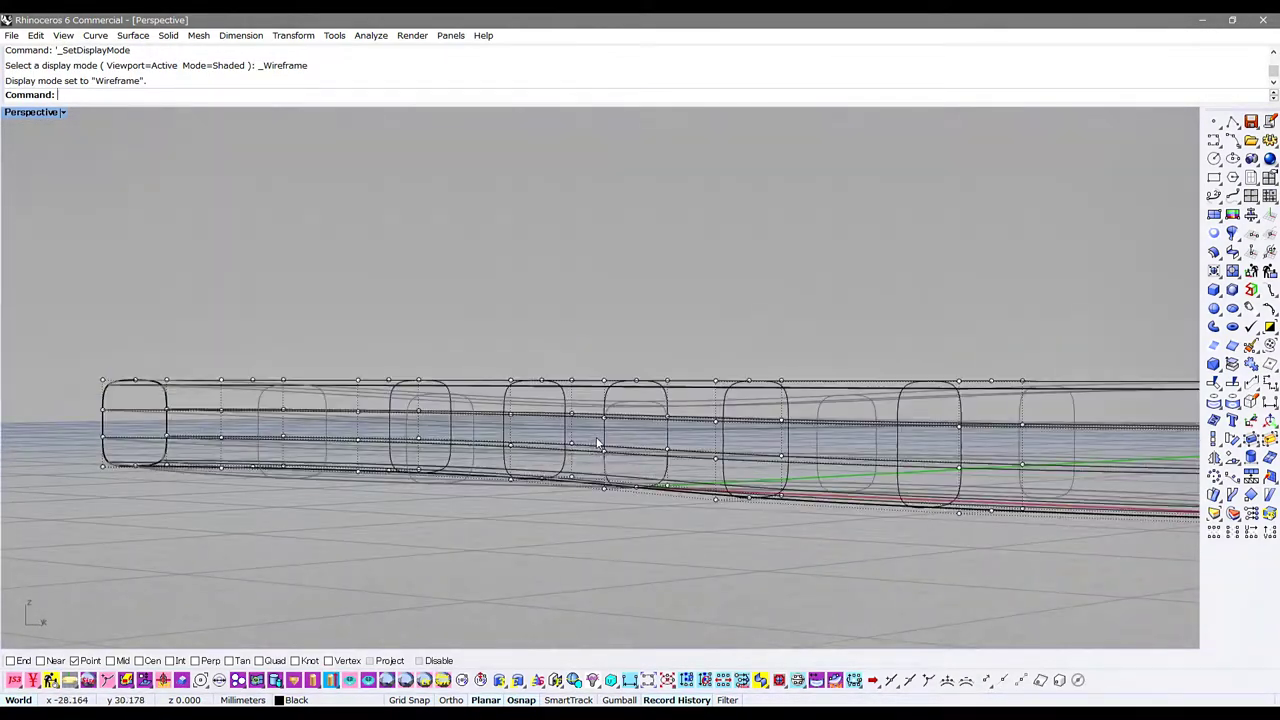
right_click_drag(675, 516, 642, 396)
left_click(642, 396)
left_click(638, 494)
left_click(419, 660)
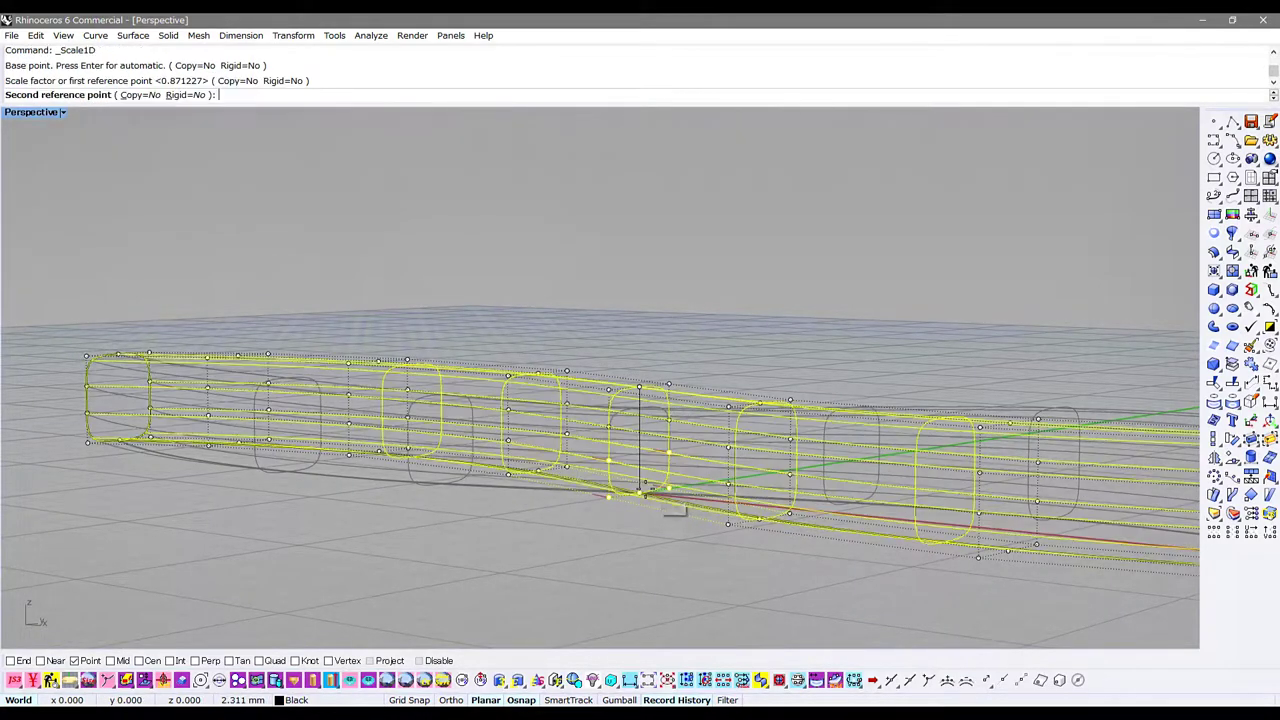
key("Escape")
key("Escape")
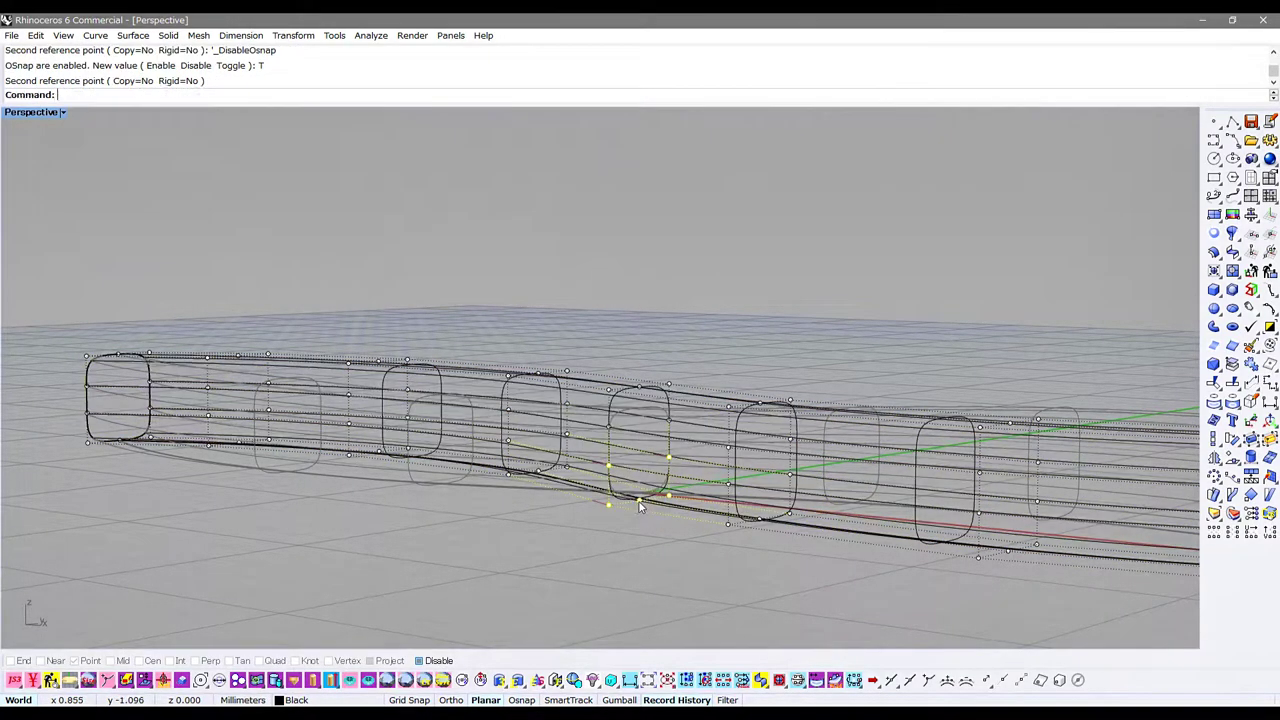
- Check the crossover in rendered view, then show the unlocked band's control points
key("ctrl+alt+r")
mouse_move(640, 498)
right_mouse_down()
mouse_move(737, 500)
mouse_move(558, 508)
mouse_move(503, 434)
mouse_move(794, 578)
mouse_move(703, 429)
mouse_move(726, 391)
right_mouse_up()
key("ctrl+alt+s")
left_click(680, 423)
key("F10")
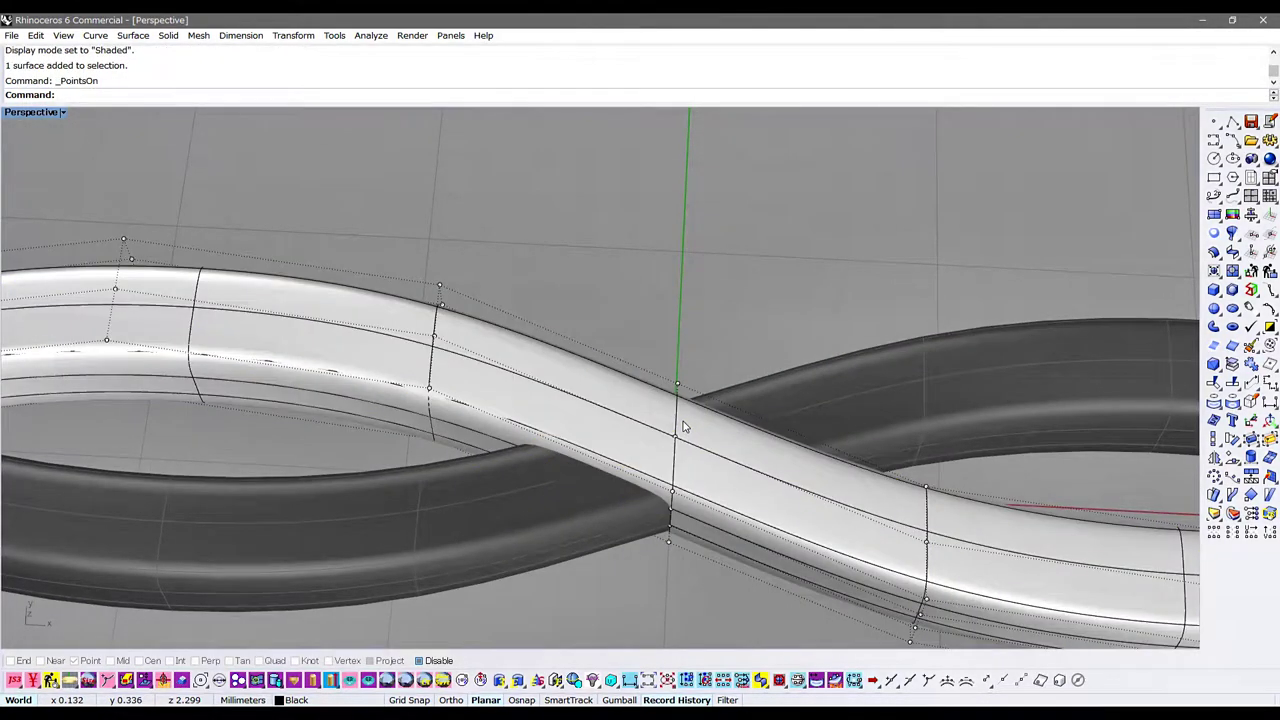
- In Top view, nudge the band's crossing control points down by 0.1
key("ctrl+F1")
scroll(567, 356, "up", 2)
left_click_drag(567, 356, 614, 477)
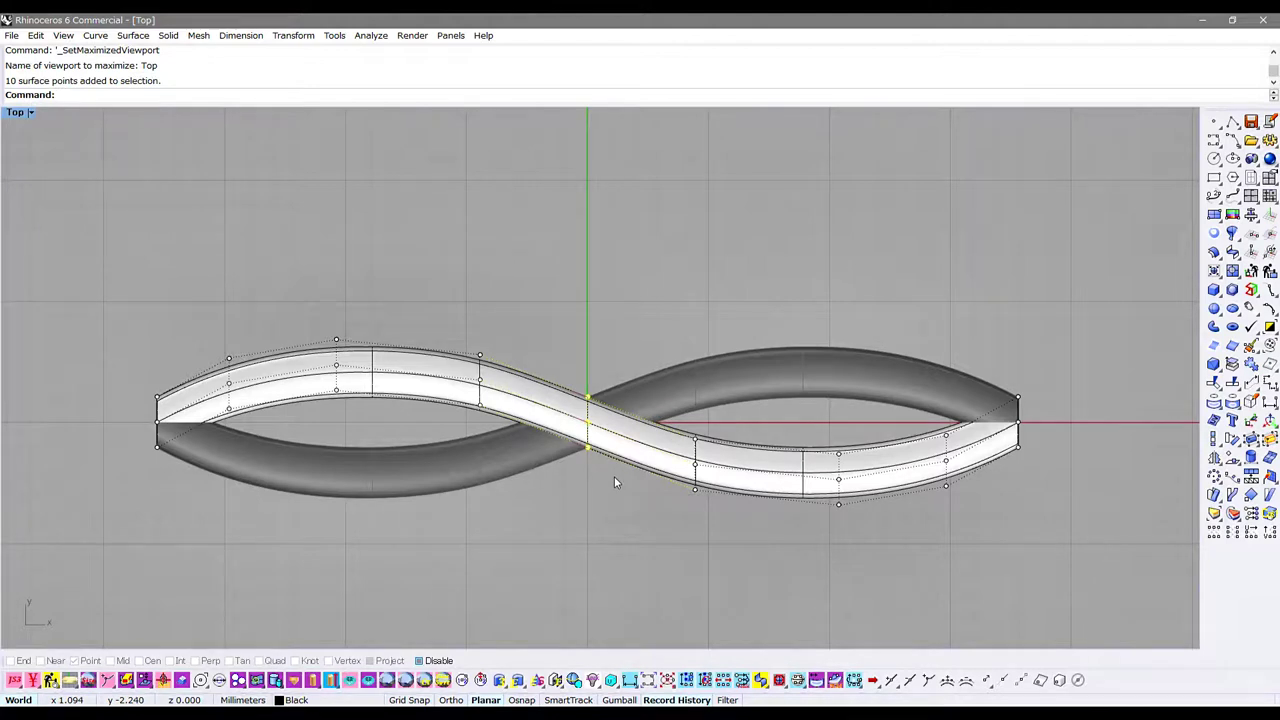
key("alt+Down")
- Unlock the other band and nudge its middle crossing control points down too
key("alt+Down")
key("Escape")
key("Escape")
middle_click(633, 407)
left_click(606, 412)
left_click(587, 420)
key("F10")
left_click_drag(567, 356, 613, 470)
key("alt+Down")
key("alt+Down")
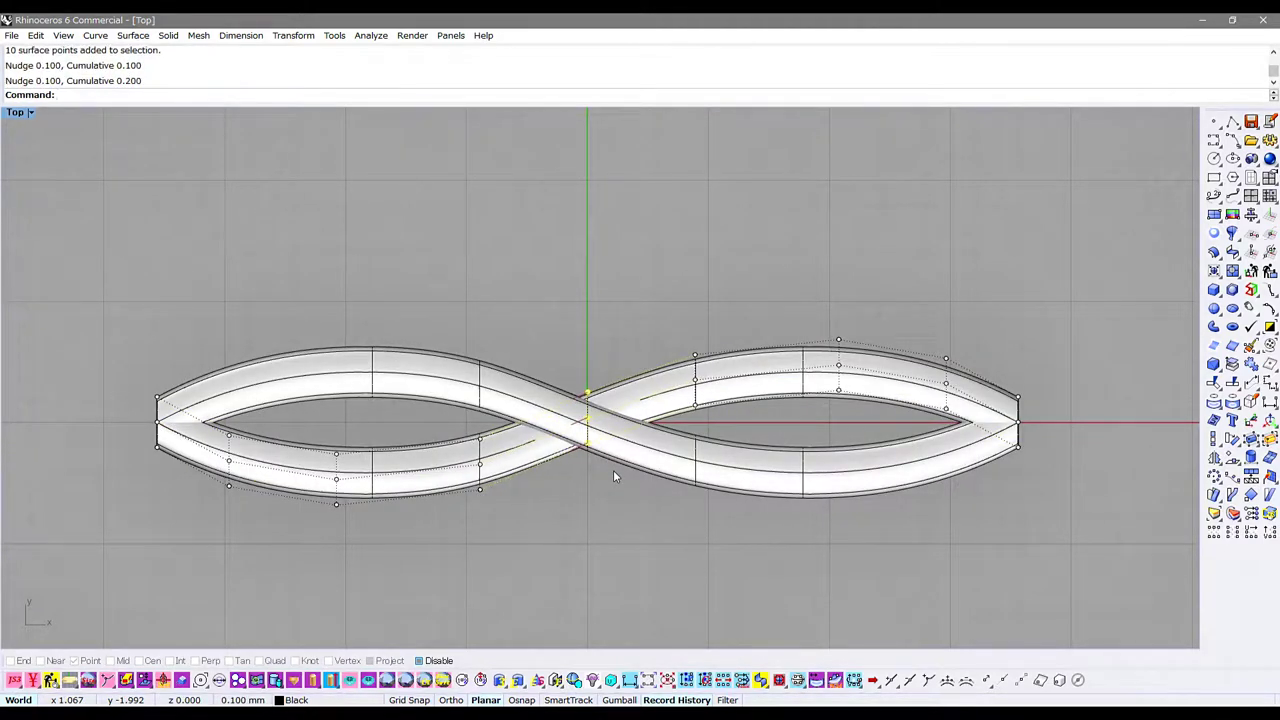
key("Escape")
- Inspect the twisted band in Perspective using ghosted, wireframe and shaded modes
key("ctrl+F4")
mouse_move(457, 500)
right_mouse_down()
mouse_move(443, 491)
mouse_move(425, 388)
mouse_move(441, 408)
mouse_move(654, 409)
mouse_move(703, 422)
mouse_move(434, 434)
mouse_move(531, 486)
mouse_move(571, 477)
right_mouse_up()
key("ctrl+alt+g")
key("ctrl+alt+w")
key("ctrl+alt+s")
scroll(424, 529, "up", 5)
right_click_drag(424, 529, 480, 466)
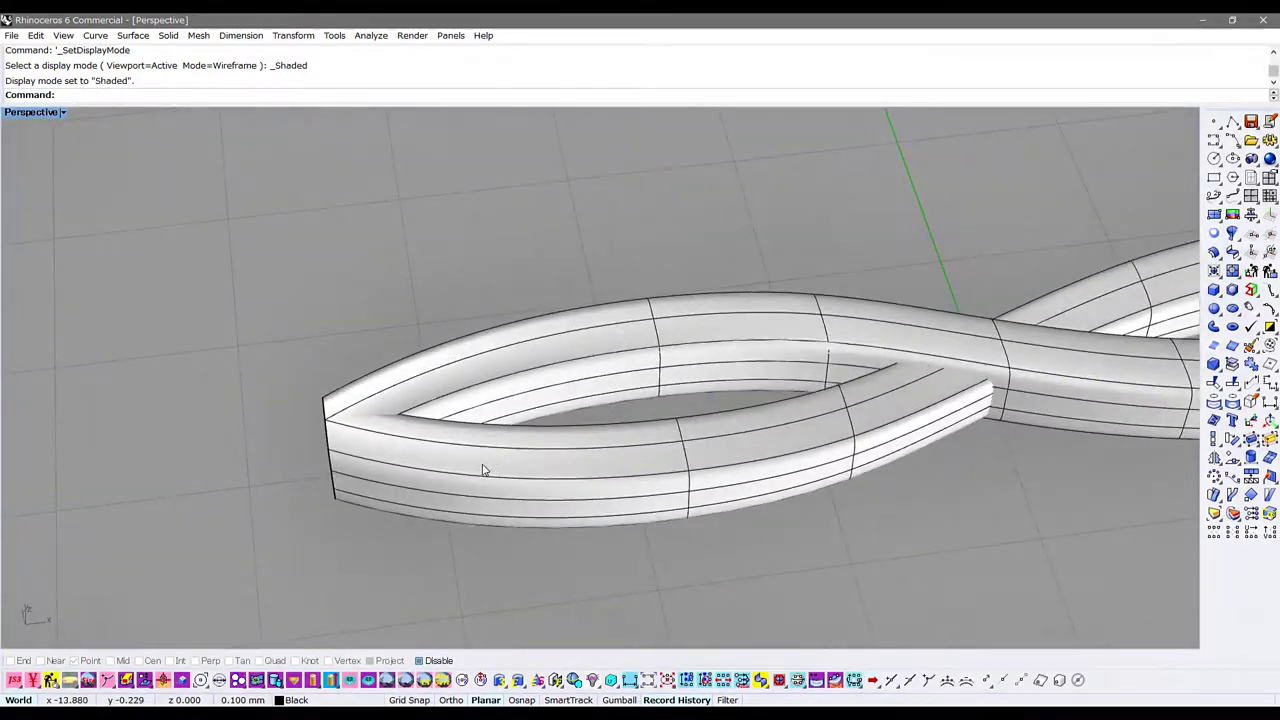
- Nudge the band's left-end control points slightly down so the strand ends line up
left_click(480, 466)
key("ctrl+F1")
scroll(386, 477, "down", 1)
key("F10")
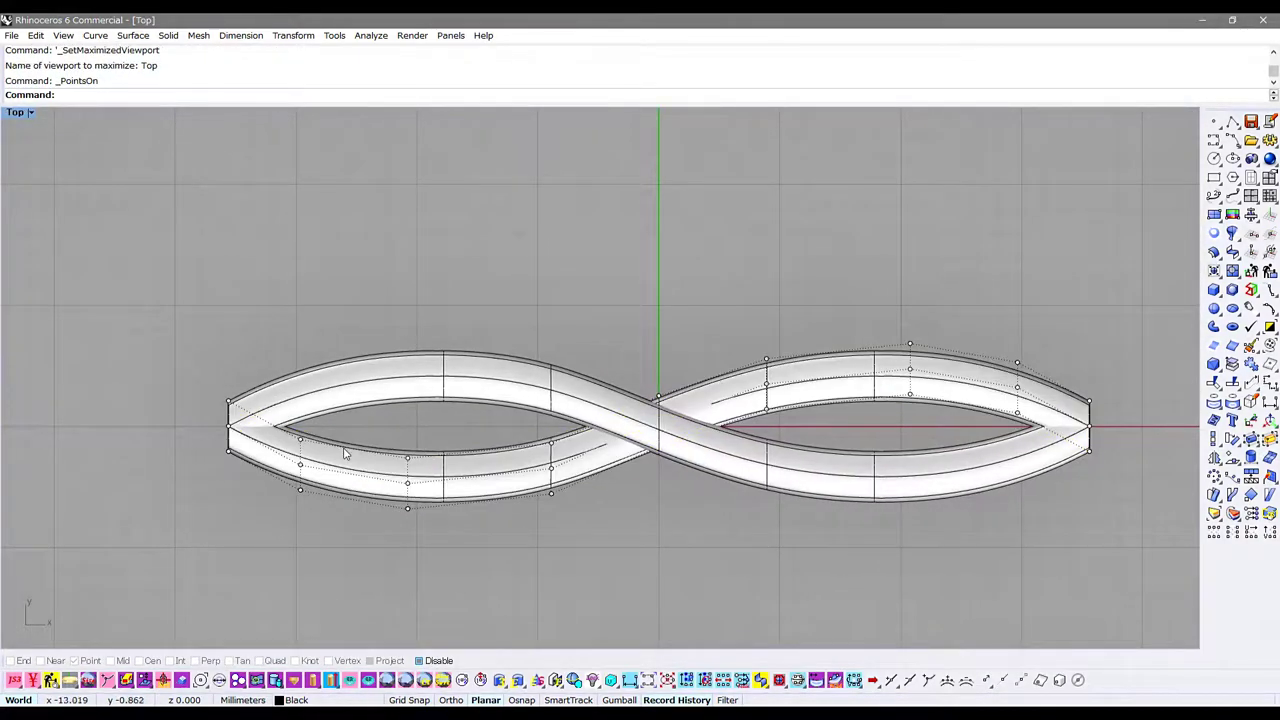
left_click_drag(231, 431, 252, 487)
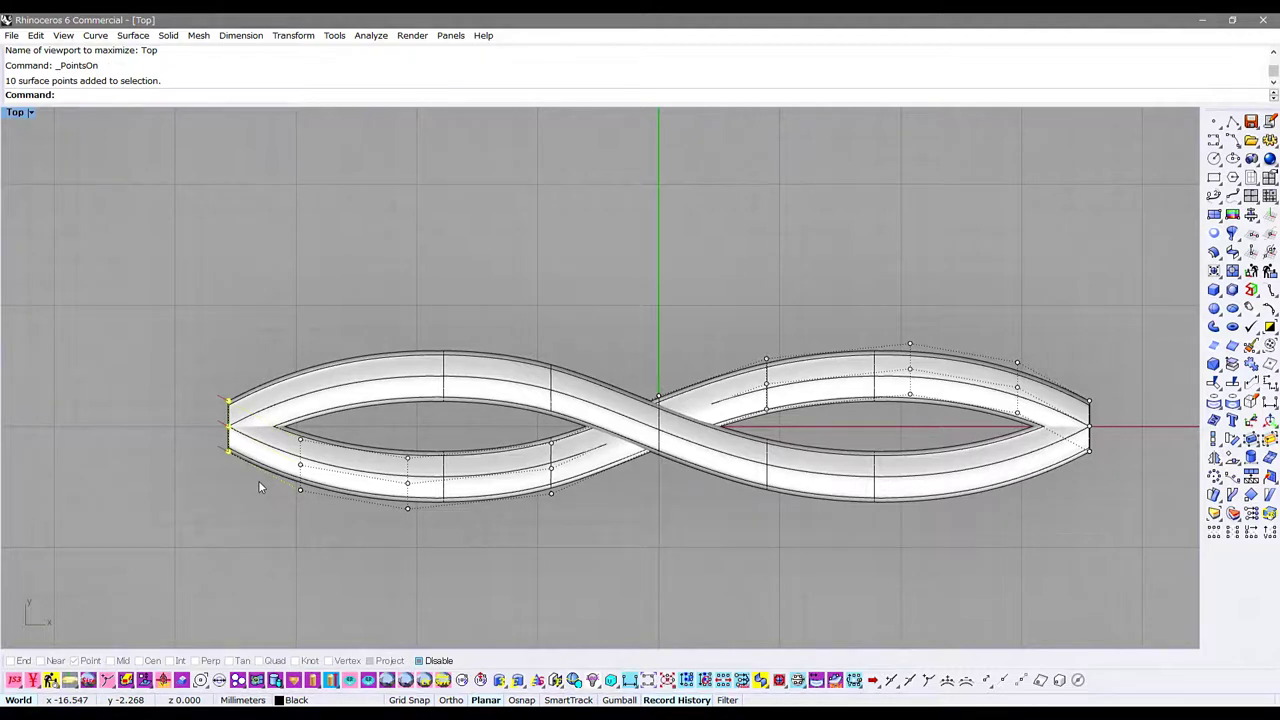
key("alt+Down")
key("alt+Down")
key("alt+Down")
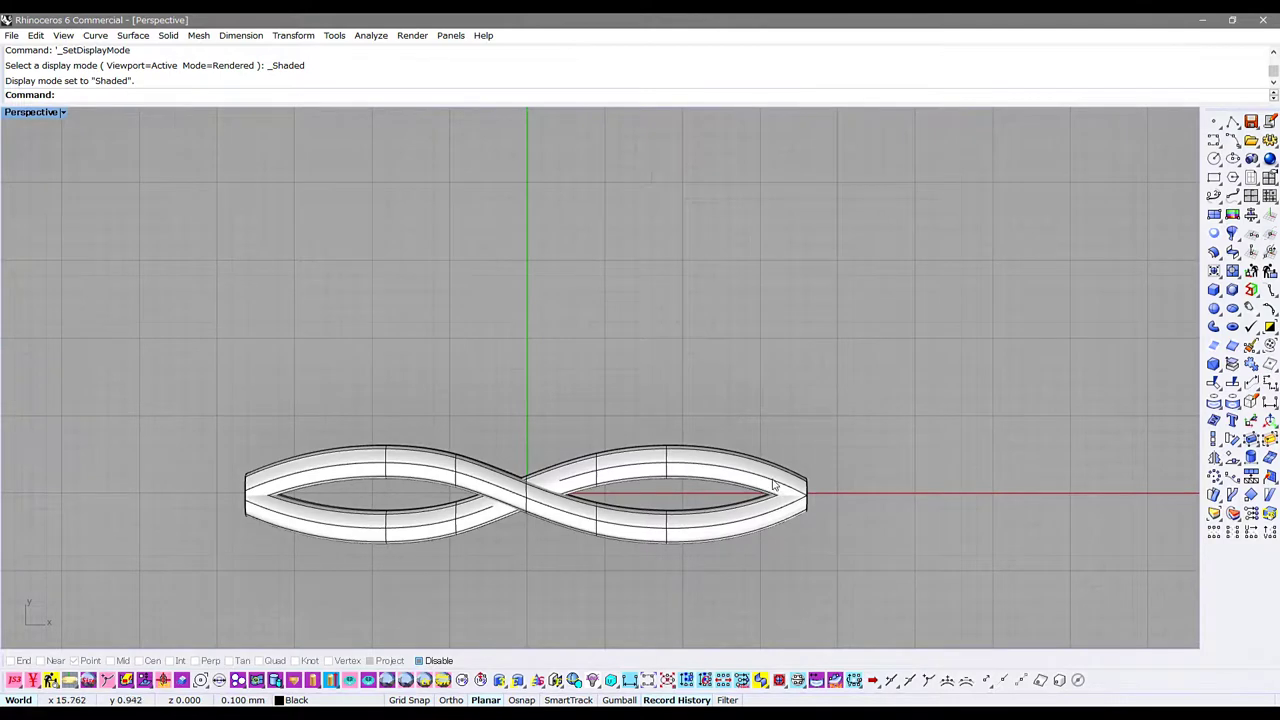
- Nudge the right-end control points of both bands up into alignment, then hide the points
left_click_drag(851, 465, 851, 458)
key("alt+Up")
key("alt+Up")
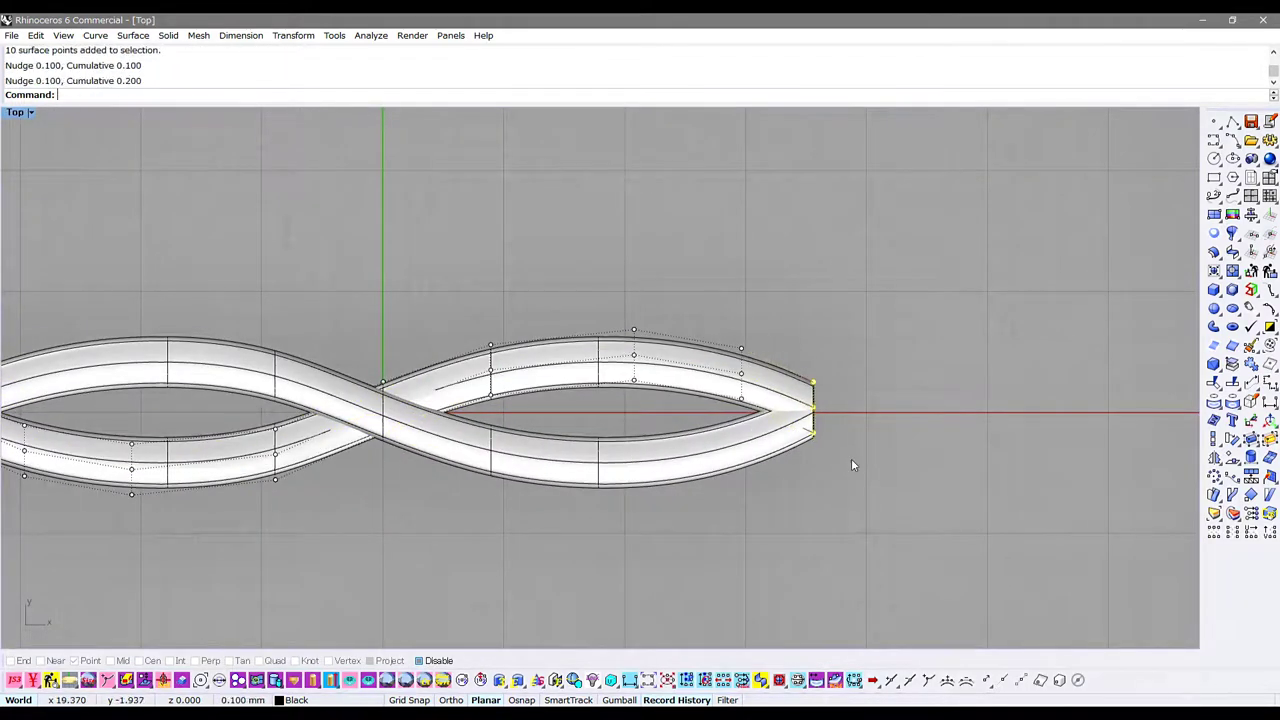
left_click(740, 450)
key("F10")
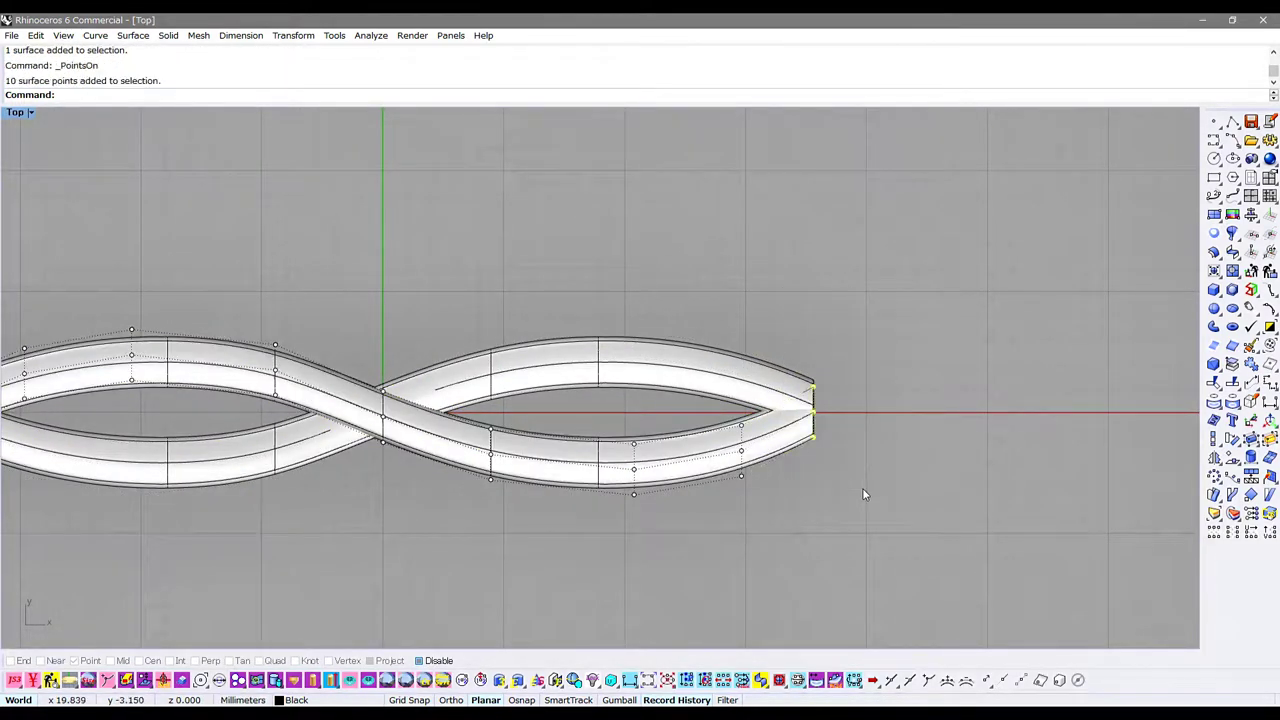
key("alt+Up")
key("alt+Up")
key("alt+Up")
key("Escape")
- Review the aligned bands in rendered, shaded and wireframe modes from several angles
key("ctrl+alt+r")
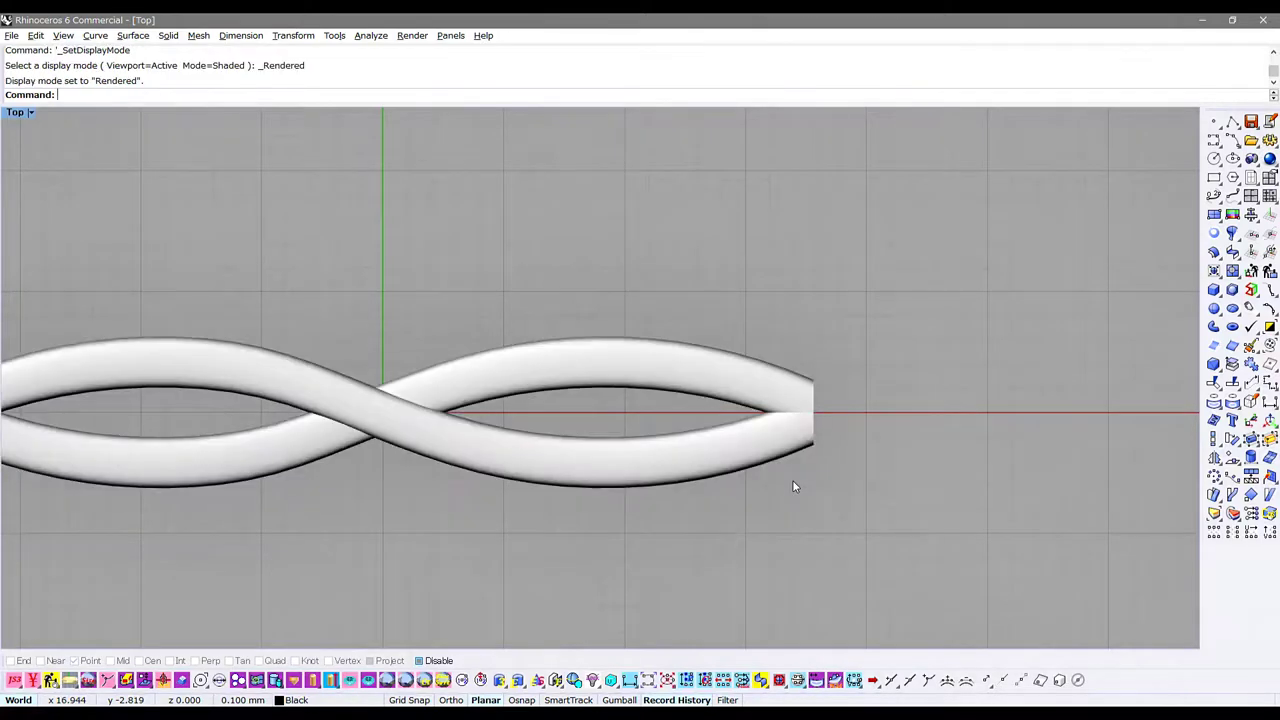
scroll(793, 487, "down", 3)
key("ctrl+alt+s")
key("ctrl+F4")
key("ctrl+alt+w")
mouse_move(726, 440)
right_mouse_down()
mouse_move(641, 435)
mouse_move(456, 388)
right_mouse_up()
key("ctrl+alt+s")
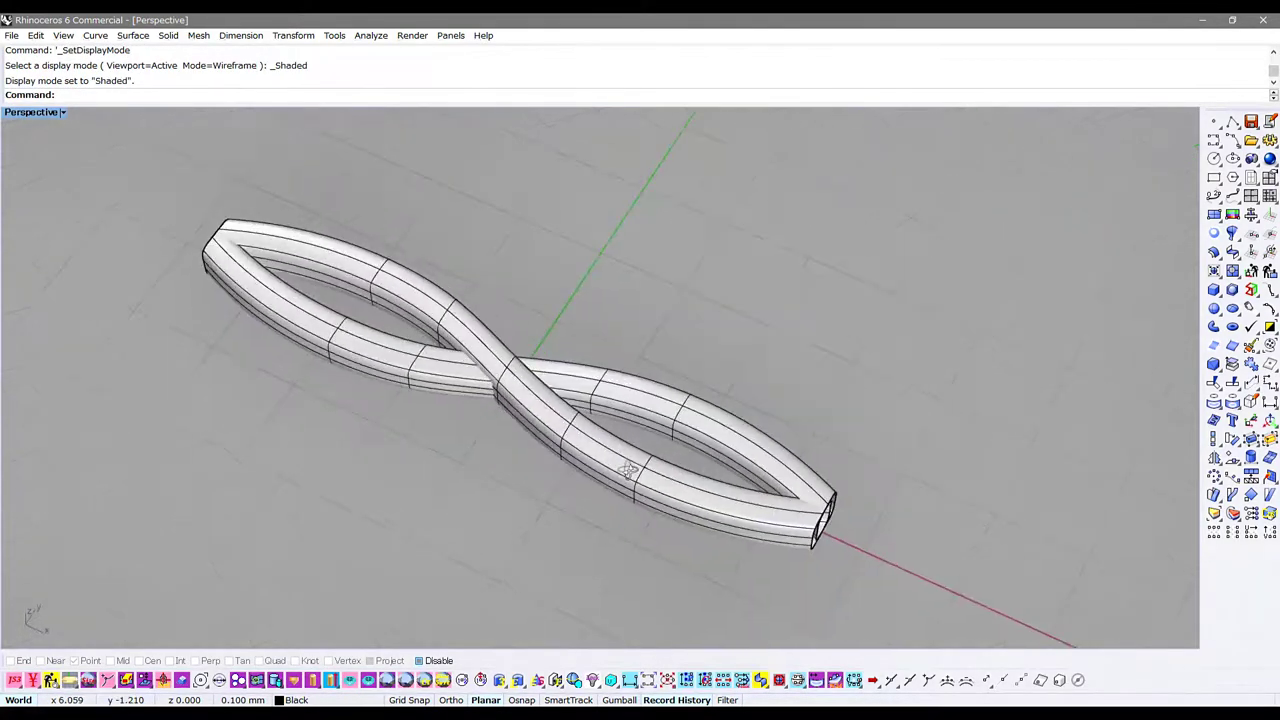
scroll(456, 388, "up", 5)
key("ctrl+alt+r")
mouse_move(456, 388)
right_mouse_down()
mouse_move(545, 390)
mouse_move(589, 471)
mouse_move(568, 490)
mouse_move(540, 450)
right_mouse_up()
key("ctrl+alt+s")
- BooleanUnion the two bands into one figure-eight solid, then start ShowSelected
left_click(560, 400)
left_click(520, 380, "shift")
right_click_drag(520, 380, 526, 460)
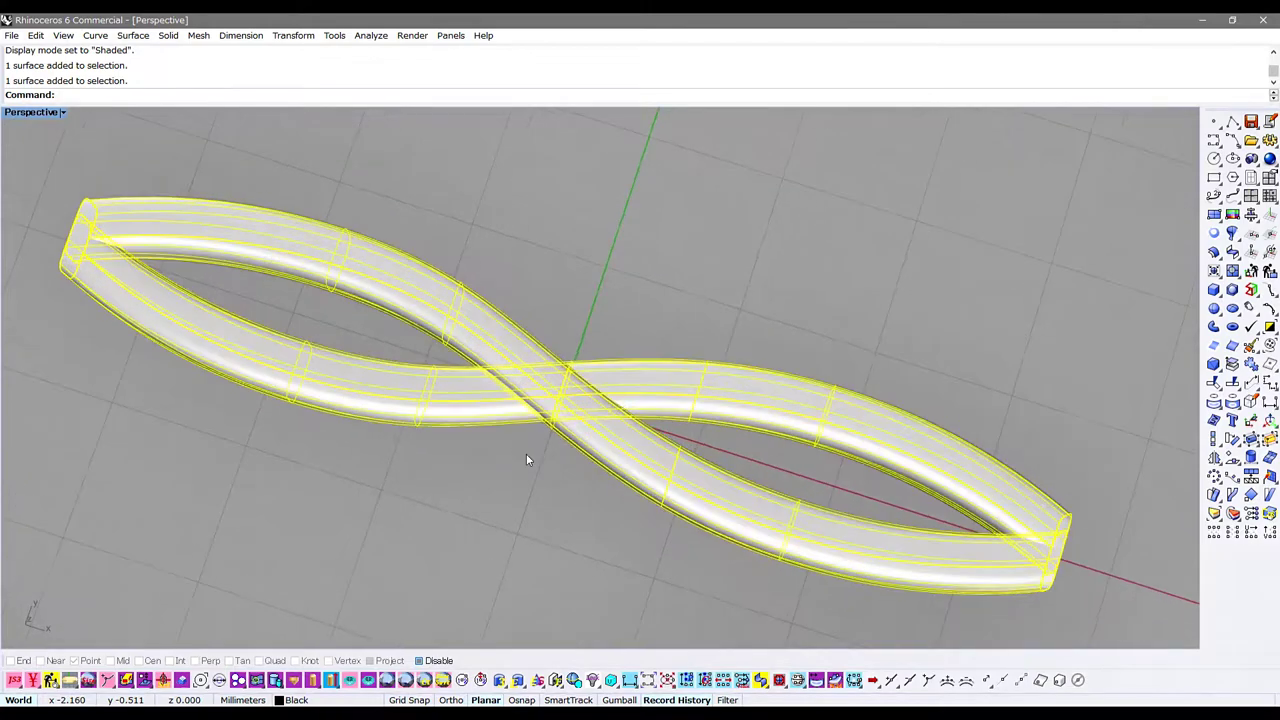
key("ctrl+alt+w")
type("booleanunion")
key("Return")
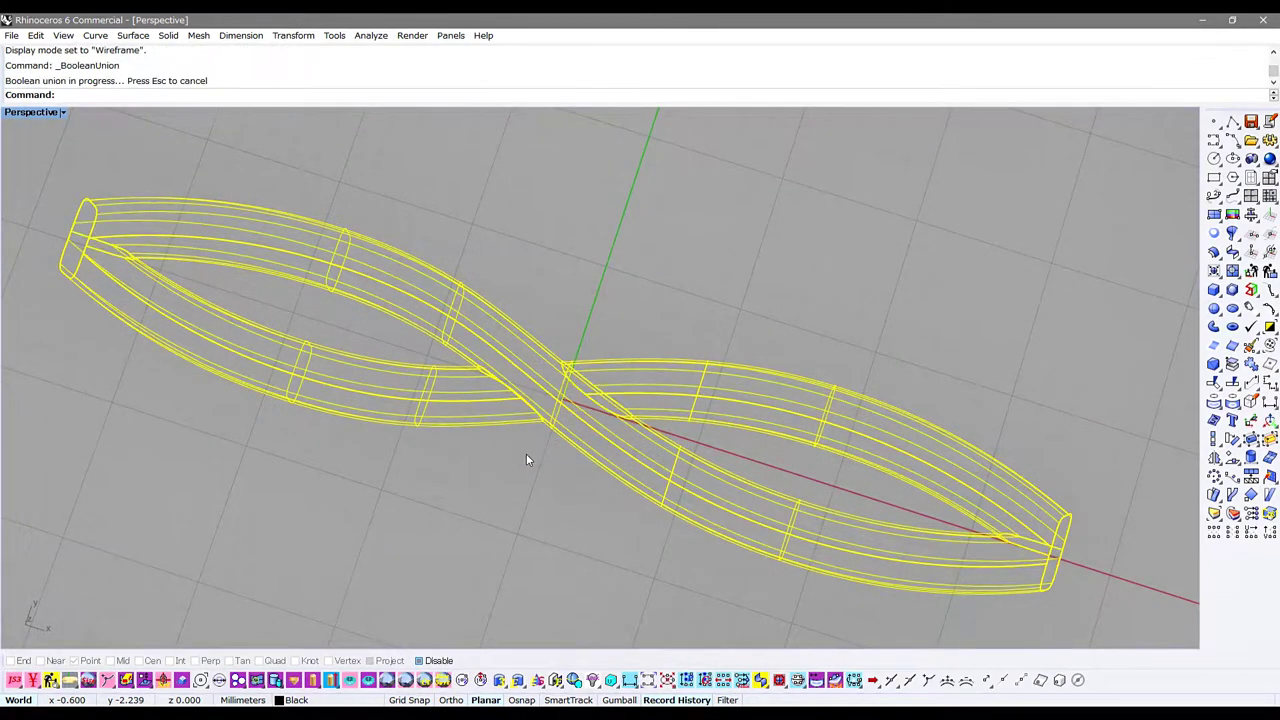
key("ctrl+alt+r")
mouse_move(527, 486)
right_mouse_down()
mouse_move(429, 349)
mouse_move(449, 294)
mouse_move(502, 342)
mouse_move(594, 494)
right_mouse_up()
key("ctrl+alt+s")
scroll(611, 521, "down", 5)
key("ctrl+shift+h")
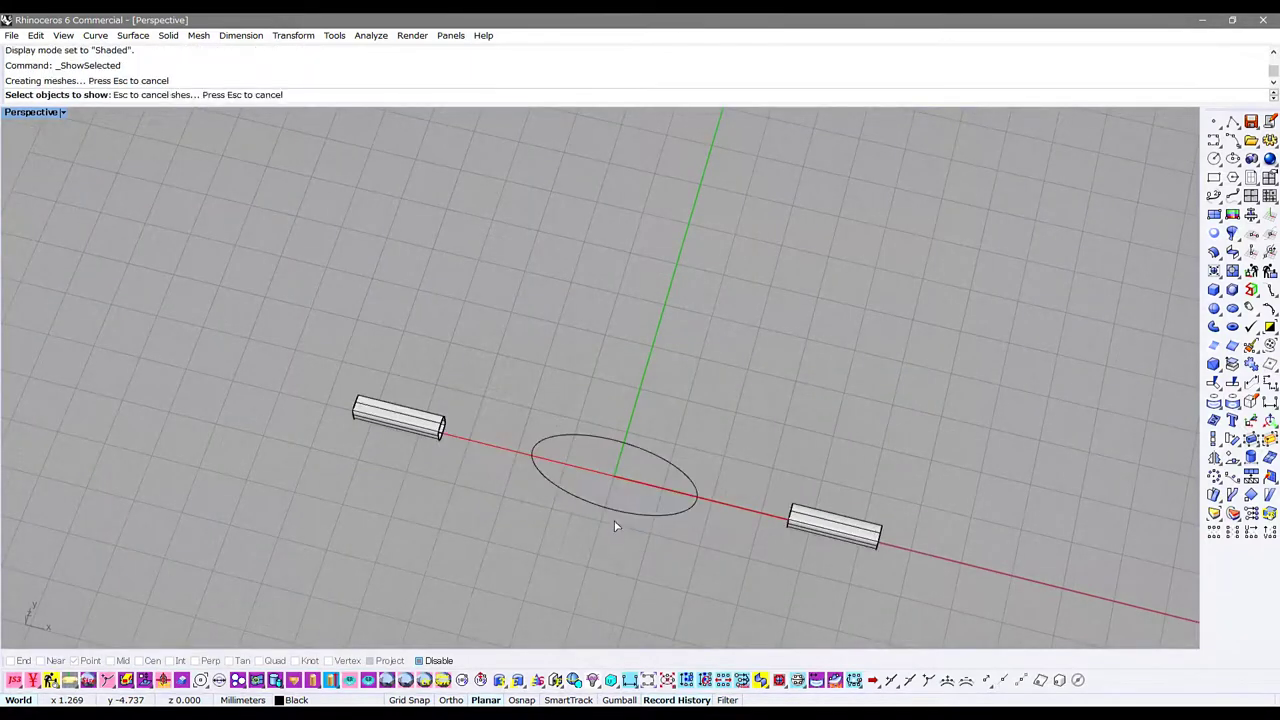
- Reveal the hidden straight rail curve and the circle
left_click(743, 513)
left_click(671, 466)
key("Return")
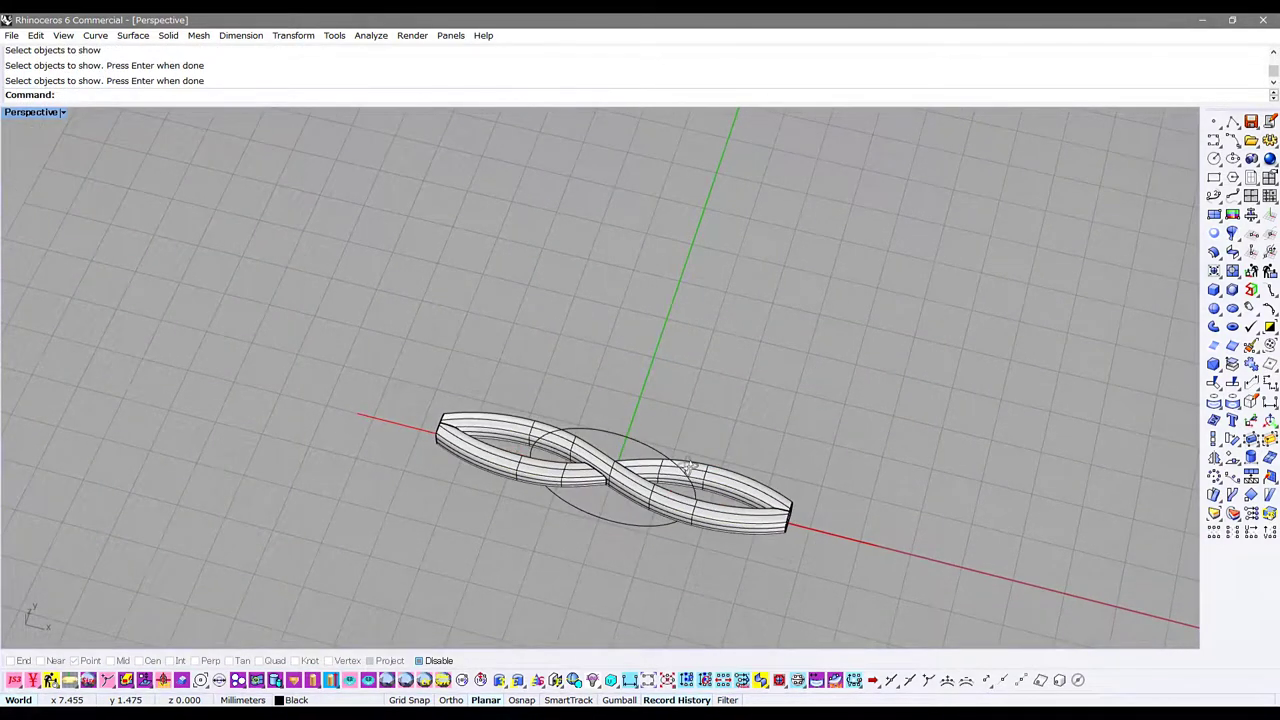
left_click(661, 458)
mouse_move(661, 458)
right_mouse_down()
mouse_move(640, 500)
mouse_move(608, 452)
right_mouse_up()
- Flow the twisted solid from the straight line onto the circle and hide the original
left_click(645, 505)
left_click(651, 515)
left_click(604, 447)
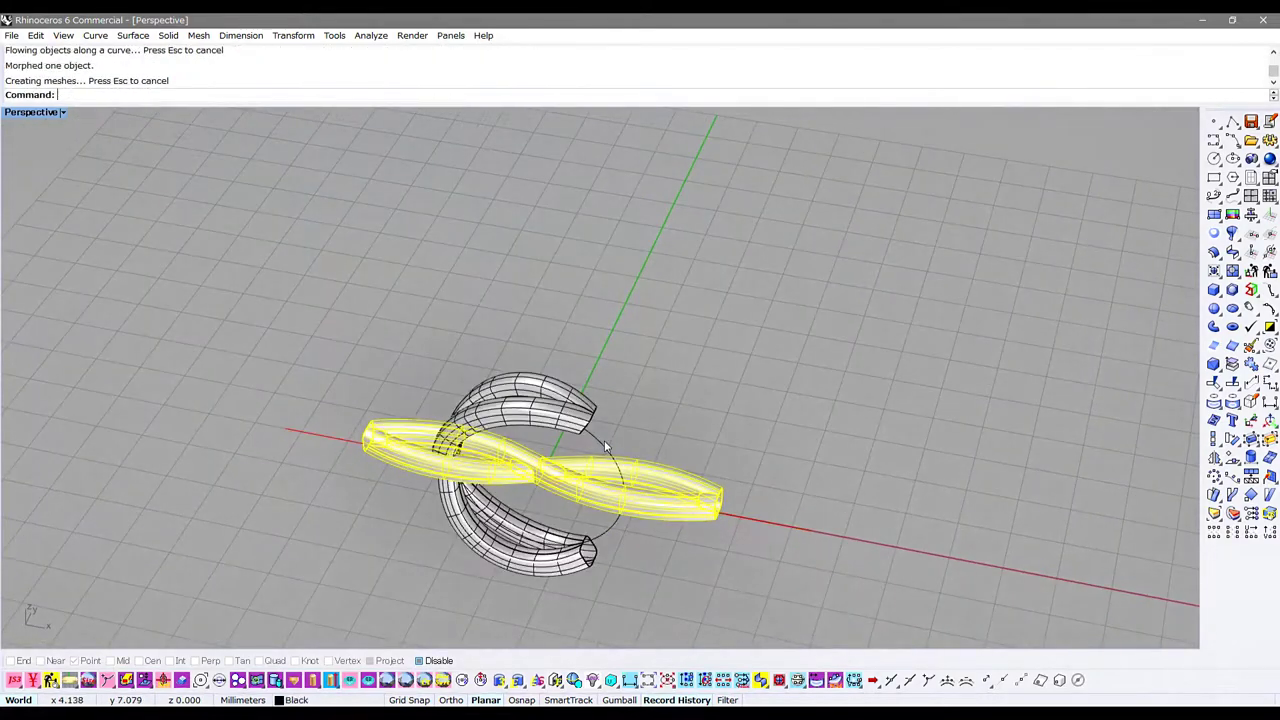
left_click(629, 680)
key("ctrl+h")
scroll(400, 482, "down", 3)
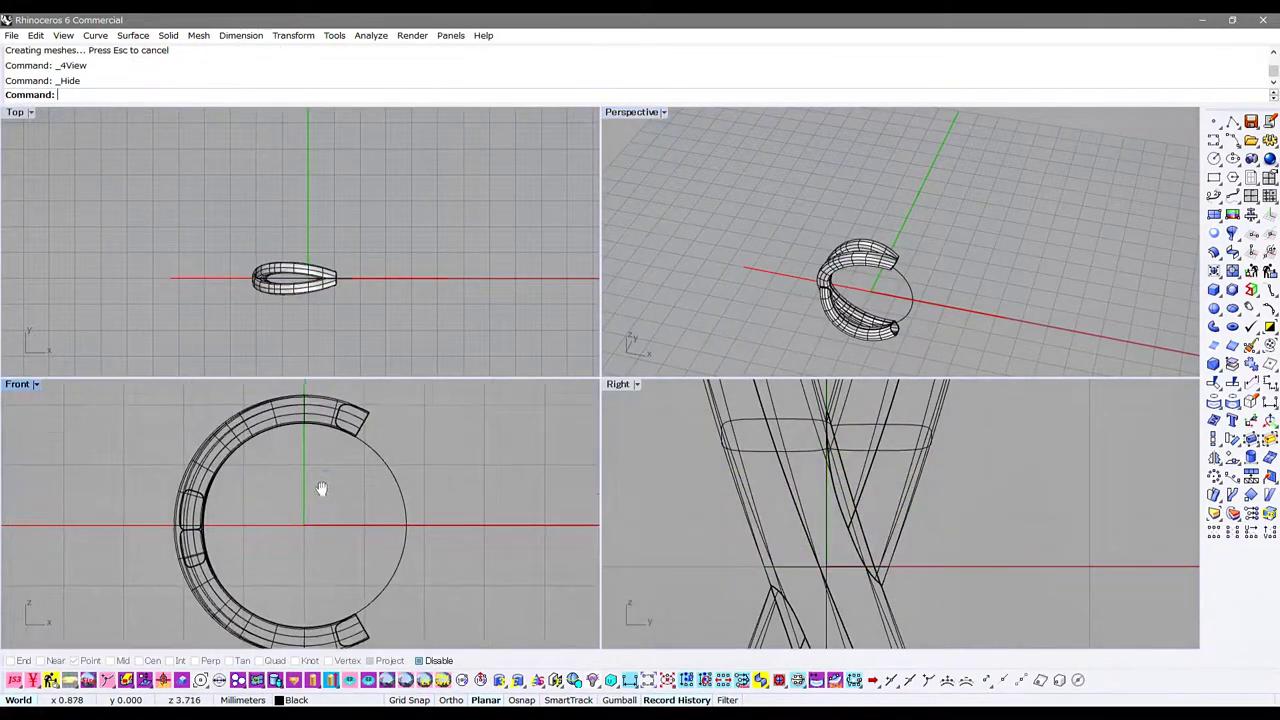
- Rotate the bent ring 90° about the origin so its opening faces down
left_click(219, 445)
left_click(456, 532)
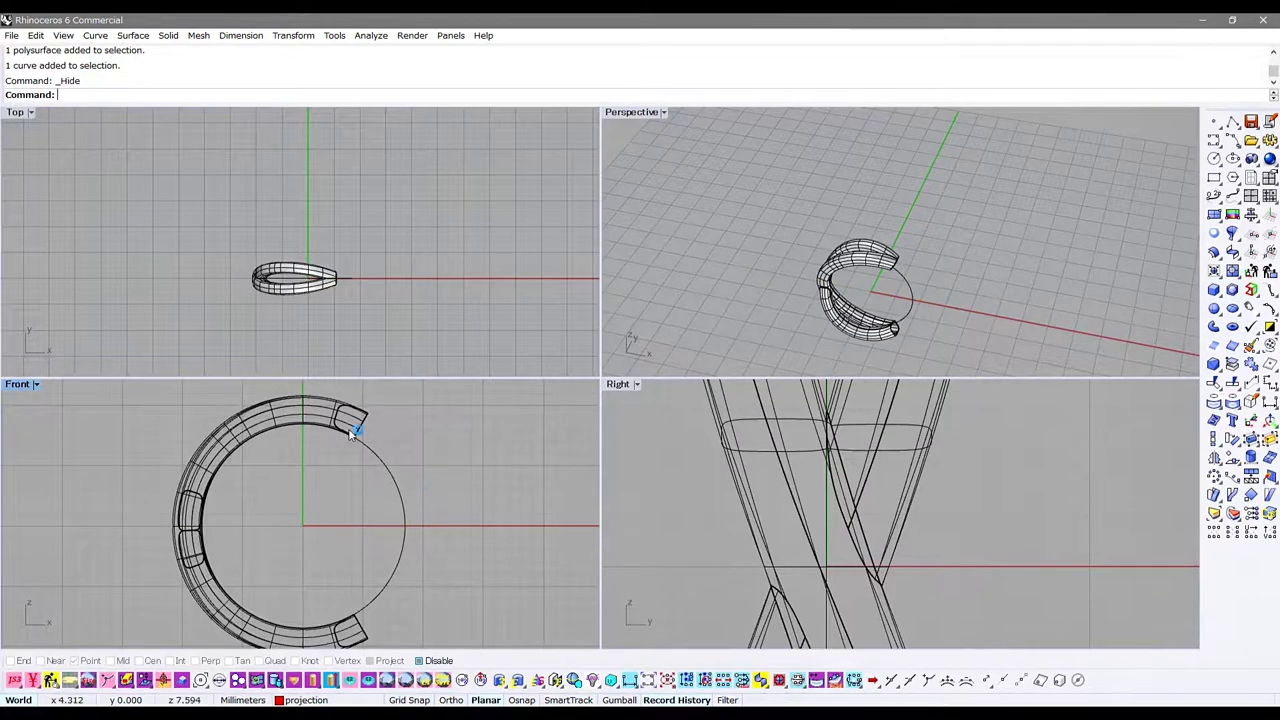
left_click(305, 418)
type("rotate")
key("Return")
type("0")
key("Return")
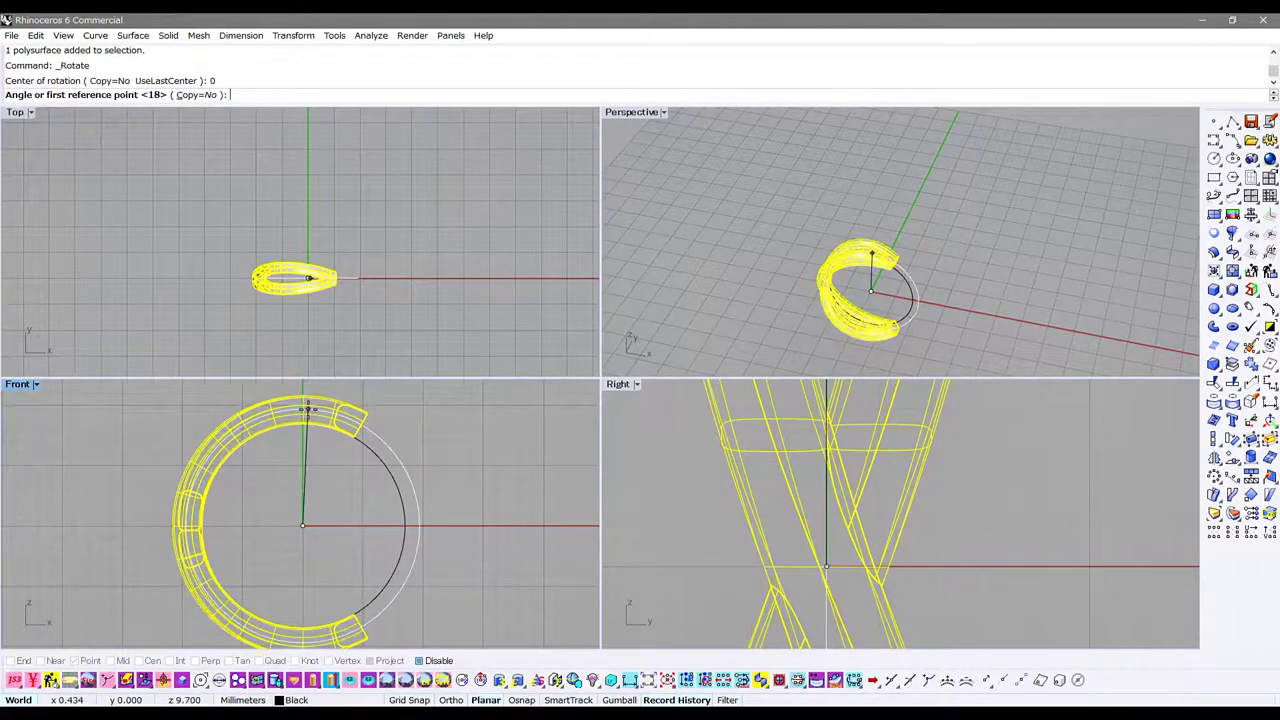
left_click(105, 519)
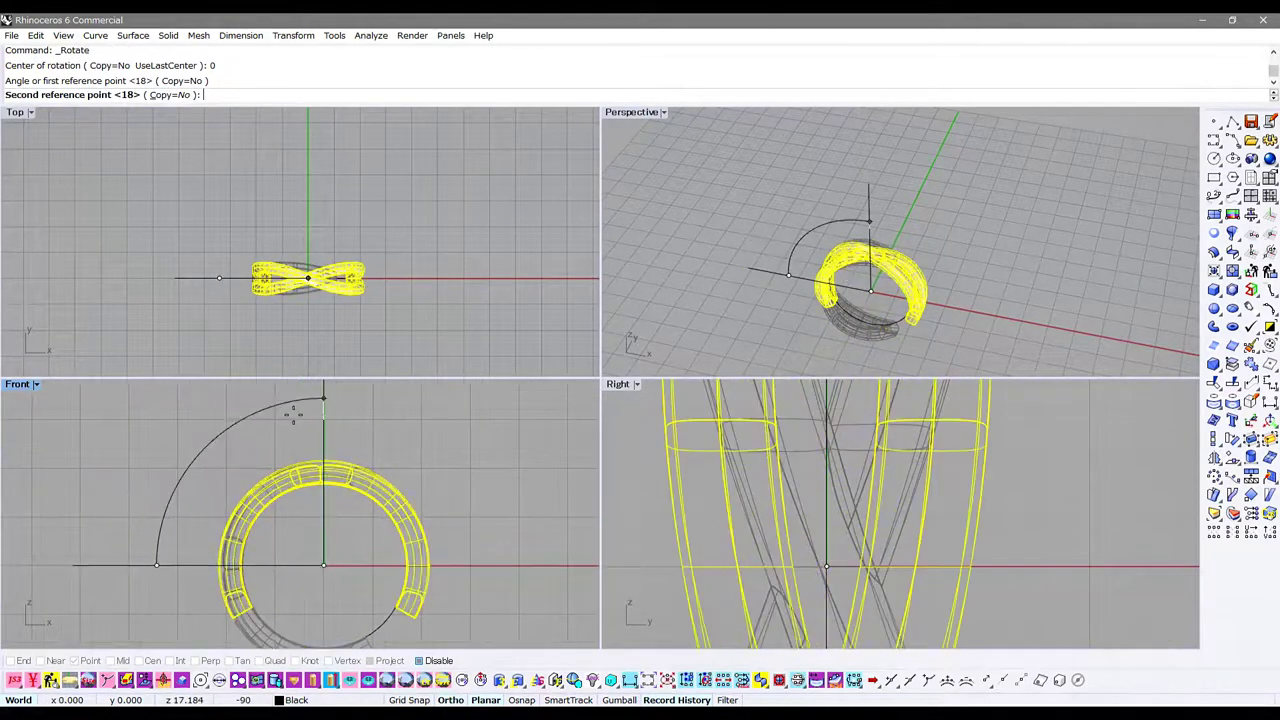
left_click(290, 414)
key("Escape")
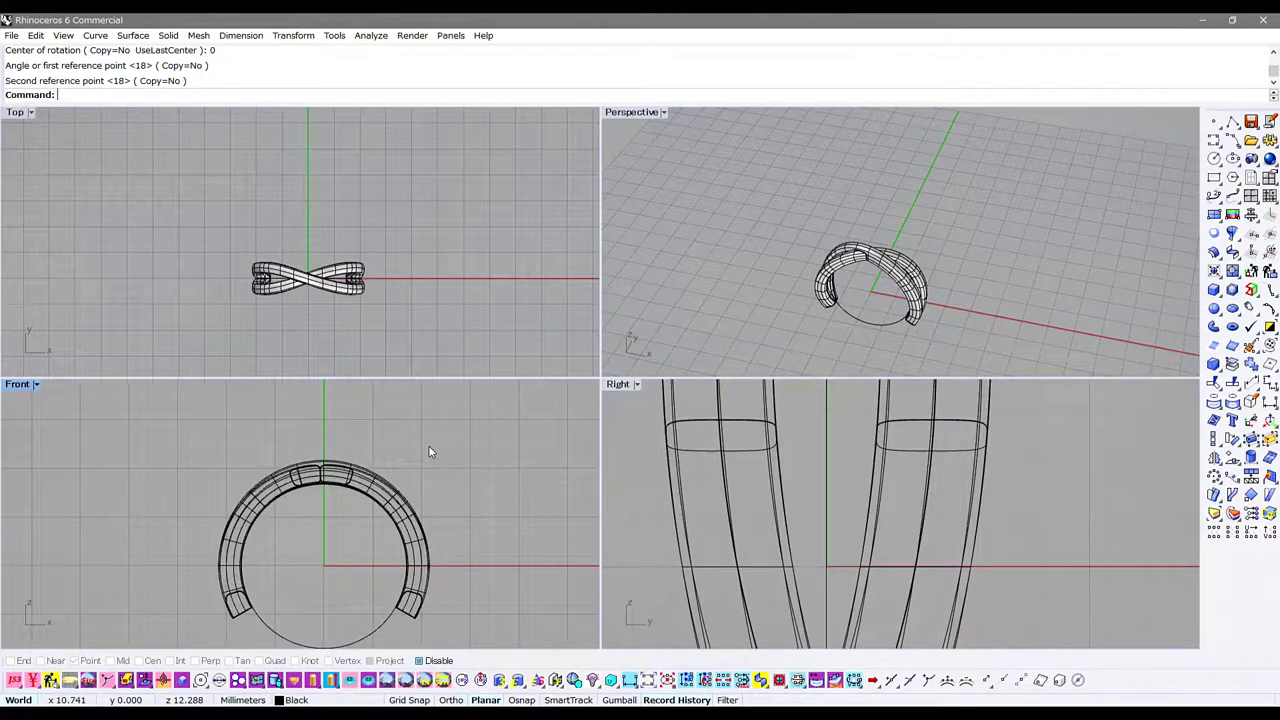
key("ctrl+F1")
key("ctrl+F4")
right_click_drag(578, 488, 486, 419)
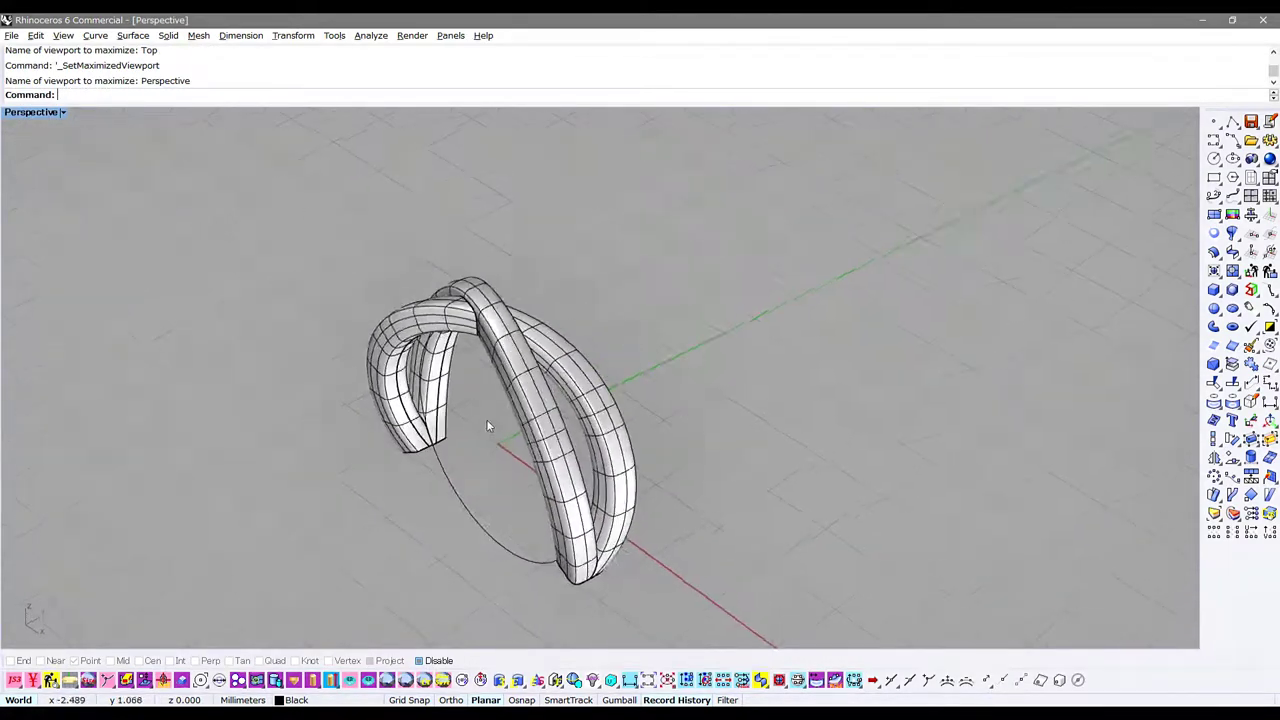
- Inspect the flowed ring in rendered and shaded modes across Front, Top and Perspective views
key("ctrl+alt+r")
mouse_move(397, 320)
right_mouse_down()
mouse_move(522, 314)
mouse_move(613, 401)
right_mouse_up()
scroll(522, 314, "up", 3)
key("ctrl+F2")
key("ctrl+alt+r")
key("ctrl+F1")
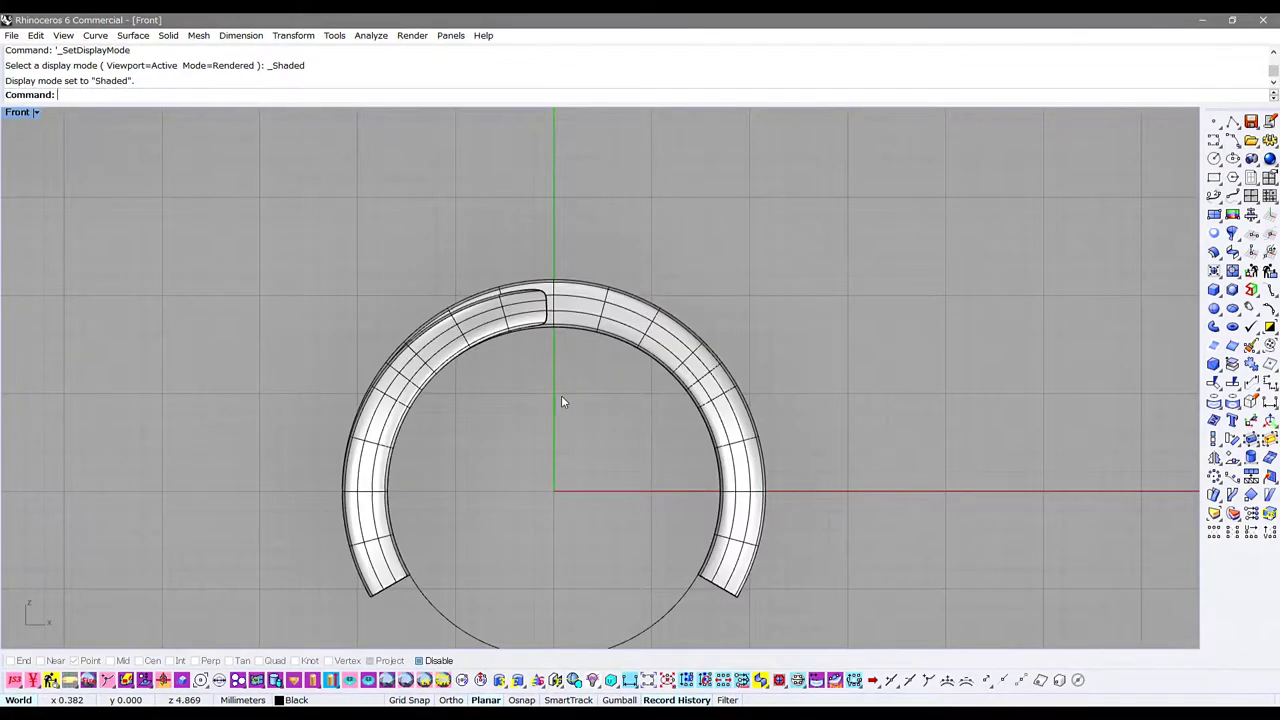
key("ctrl+F4")
mouse_move(571, 408)
right_mouse_down()
mouse_move(338, 342)
mouse_move(648, 388)
right_mouse_up()
key("ctrl+alt+s")
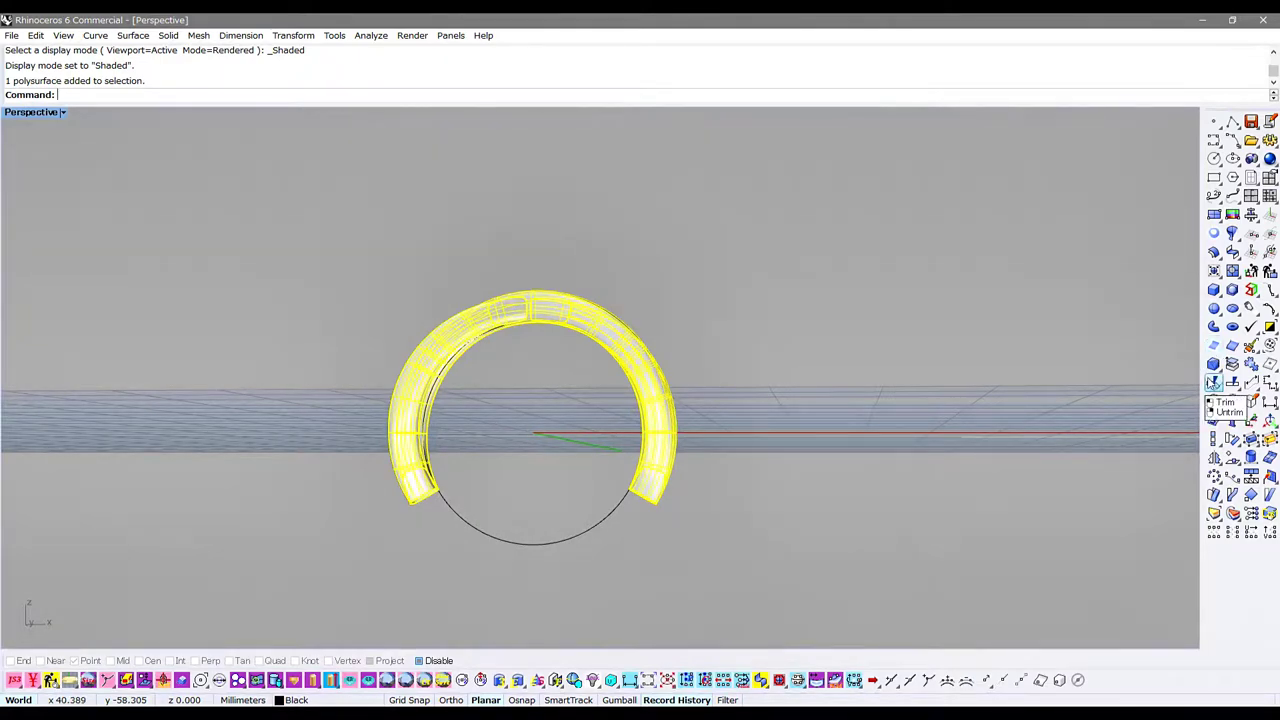
- Select the circle from the overlapping objects and switch to the four-viewport layout
right_click_drag(741, 447, 496, 497)
left_click(567, 487)
left_click(607, 517)
key("ctrl+F5")
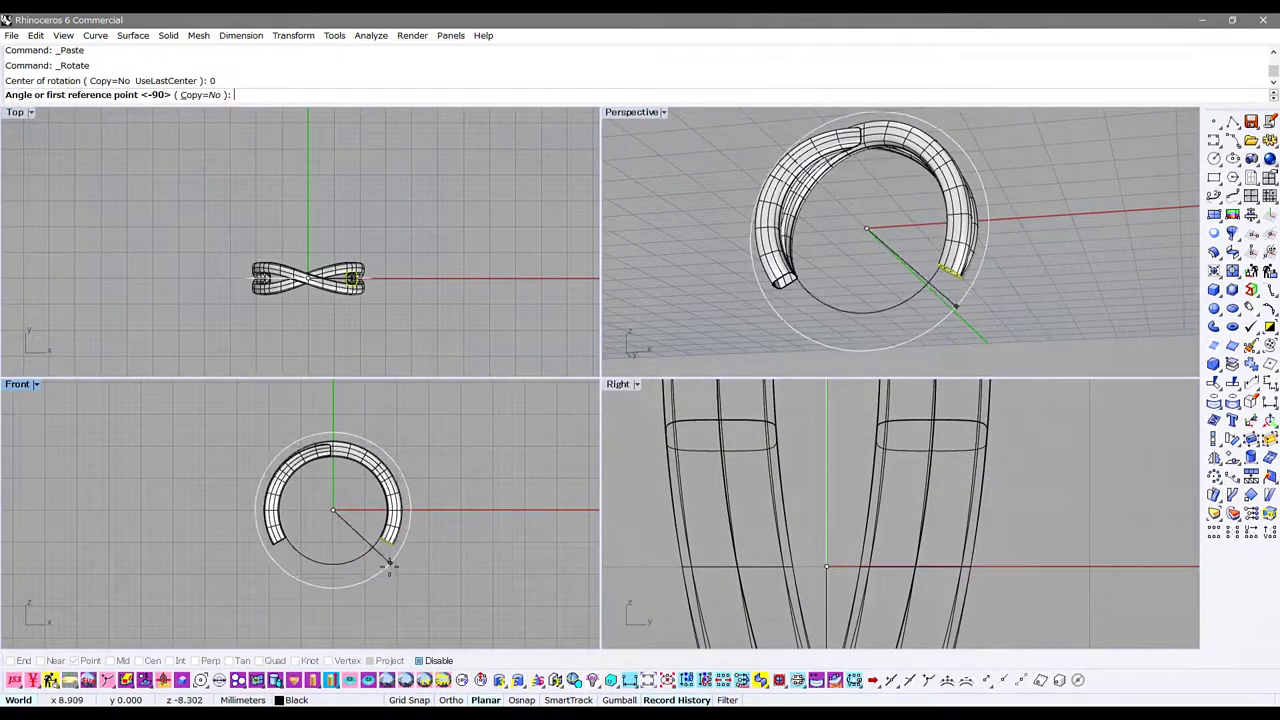
- Deselect the rounded profile and select the circle in the maximized Perspective view
scroll(390, 565, "up", 2)
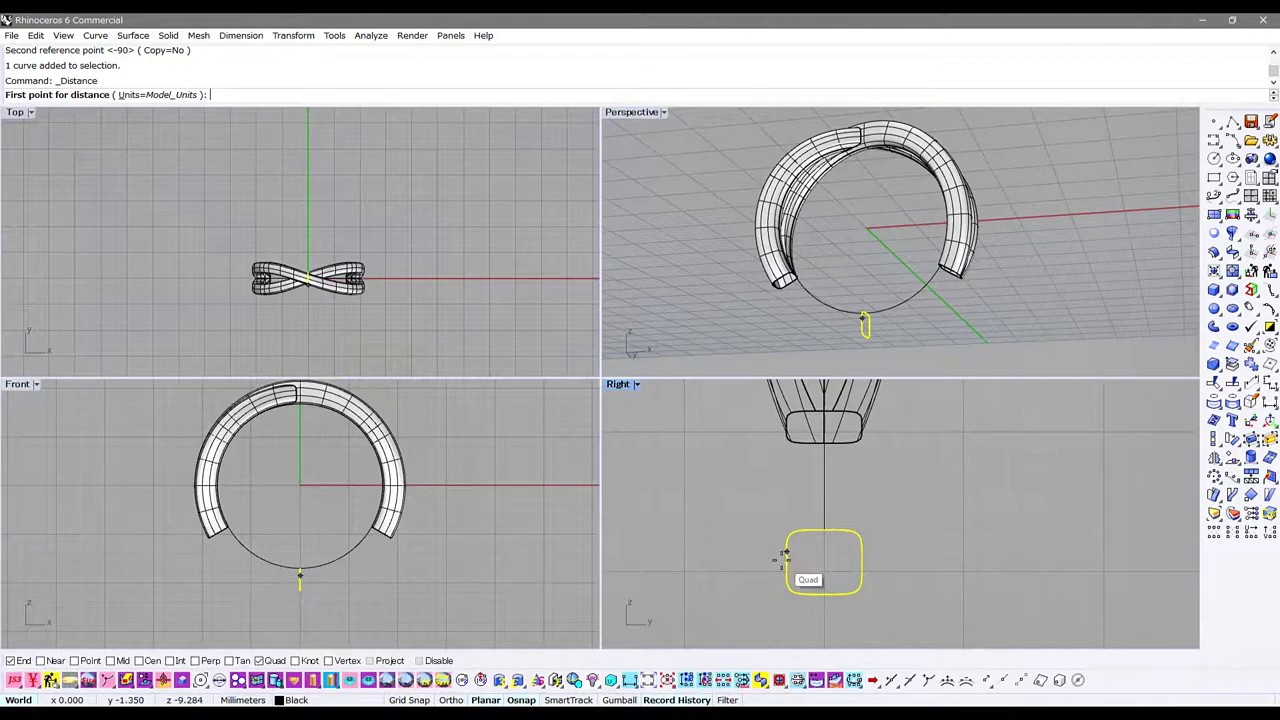
left_click(903, 529)
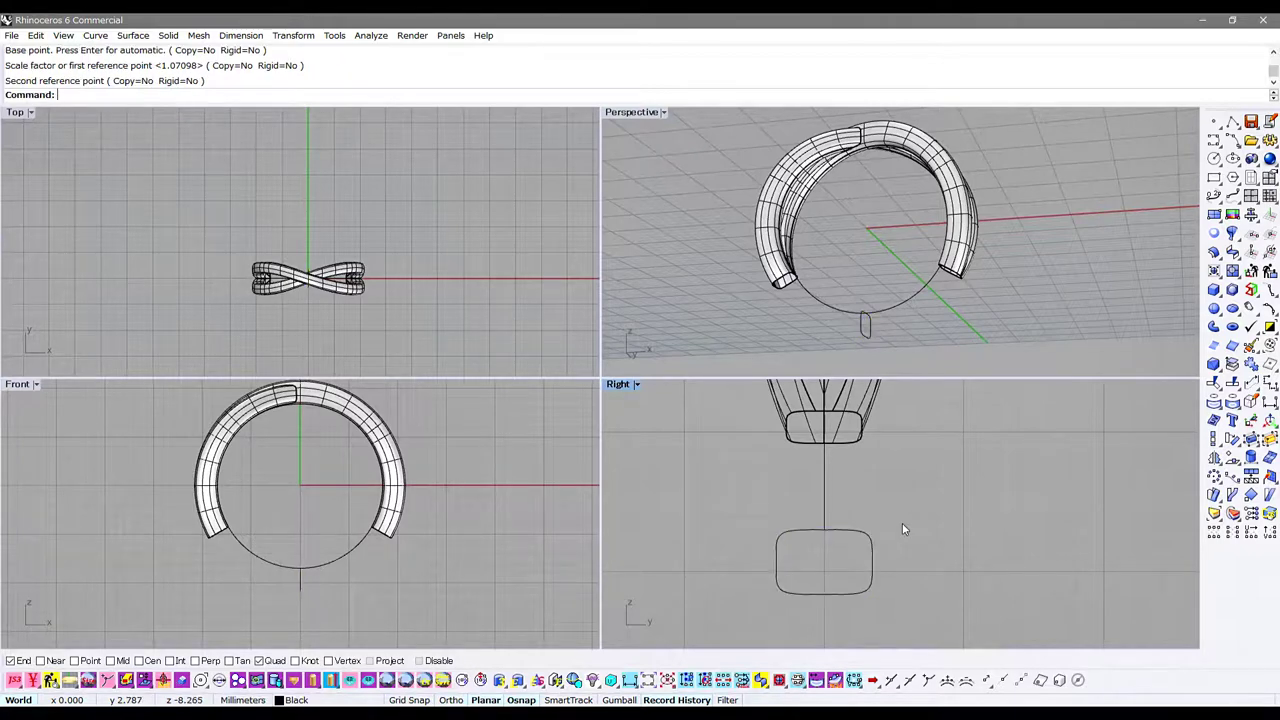
key("ctrl+m")
mouse_move(808, 480)
right_mouse_down()
mouse_move(694, 474)
mouse_move(717, 456)
right_mouse_up()
left_click(720, 503)
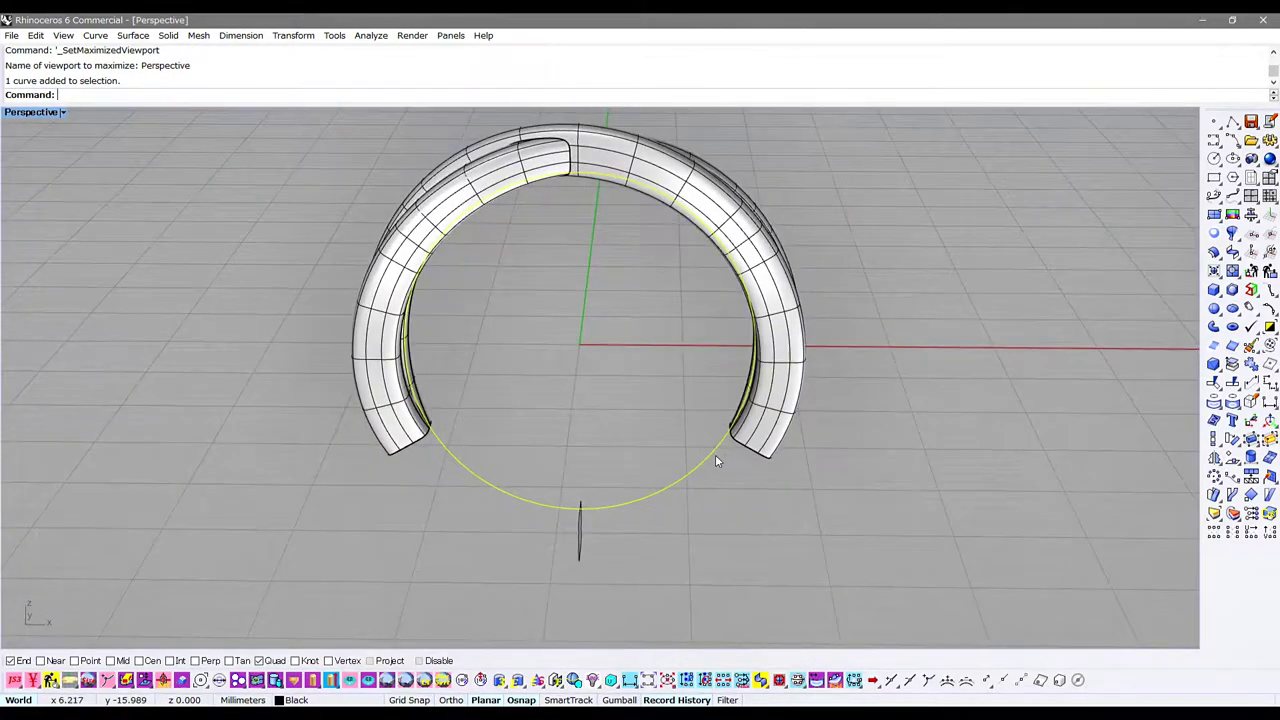
- Split the circle at the tube end edges bounding the ring's open gap
type("split")
key("Return")
scroll(741, 457, "up", 3)
left_click(222, 445)
right_click_drag(278, 453, 371, 430)
key("ctrl+alt+w")
mouse_move(689, 436)
right_mouse_down()
mouse_move(737, 448)
mouse_move(660, 453)
right_mouse_up()
- Sweep1 a band along the lower arc using the right and left tube end profiles
left_click(676, 445)
left_click(722, 461)
left_click(289, 417)
left_click(295, 432)
key("Return")
mouse_move(285, 461)
right_mouse_down()
mouse_move(675, 537)
mouse_move(577, 523)
mouse_move(586, 514)
mouse_move(500, 520)
right_mouse_up()
key("Return")
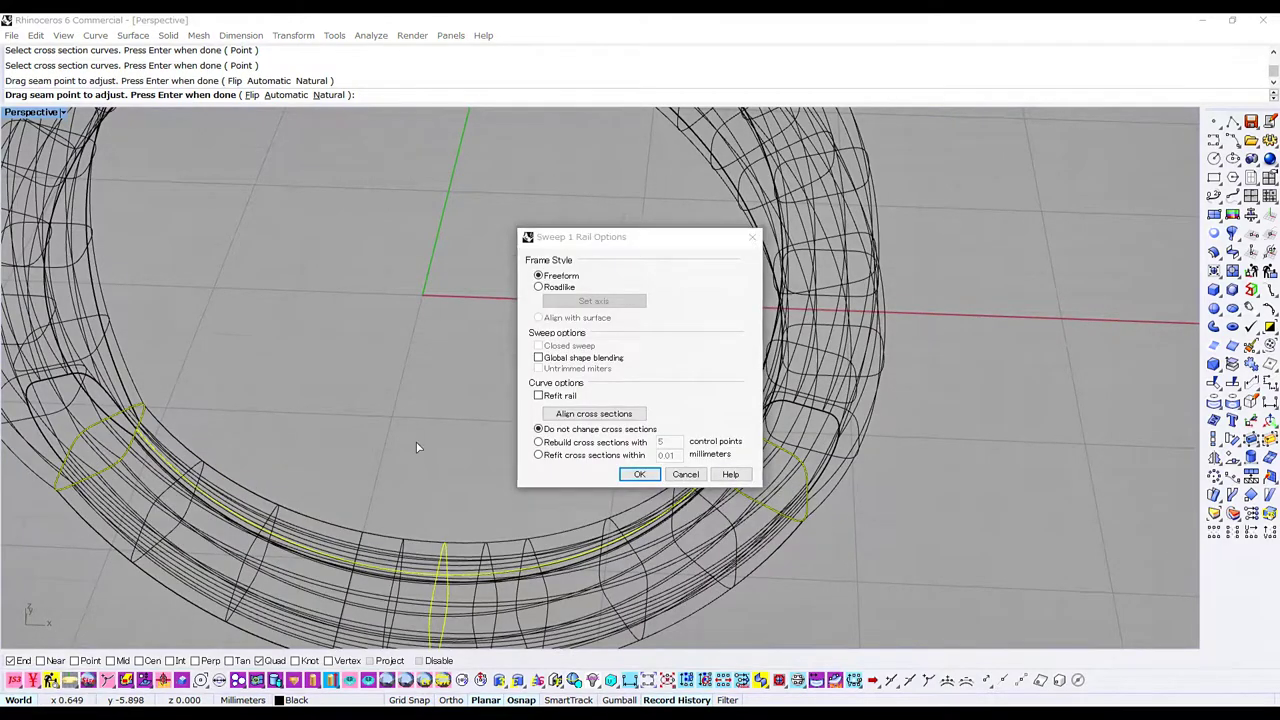
key("Return")
- Inspect the closed ring in shaded, rendered and wireframe modes
mouse_move(403, 431)
right_mouse_down()
mouse_move(657, 509)
mouse_move(583, 383)
mouse_move(571, 317)
mouse_move(578, 356)
mouse_move(674, 354)
mouse_move(722, 298)
mouse_move(794, 423)
mouse_move(778, 443)
mouse_move(691, 391)
mouse_move(729, 397)
mouse_move(618, 449)
mouse_move(632, 366)
mouse_move(626, 383)
mouse_move(757, 466)
mouse_move(563, 403)
mouse_move(571, 486)
mouse_move(591, 457)
mouse_move(623, 457)
mouse_move(586, 466)
mouse_move(623, 476)
mouse_move(714, 337)
right_mouse_up()
key("ctrl+alt+s")
key("ctrl+alt+r")
key("ctrl+alt+w")
key("ctrl+alt+s")
key("ctrl+alt+r")
key("ctrl+F4")
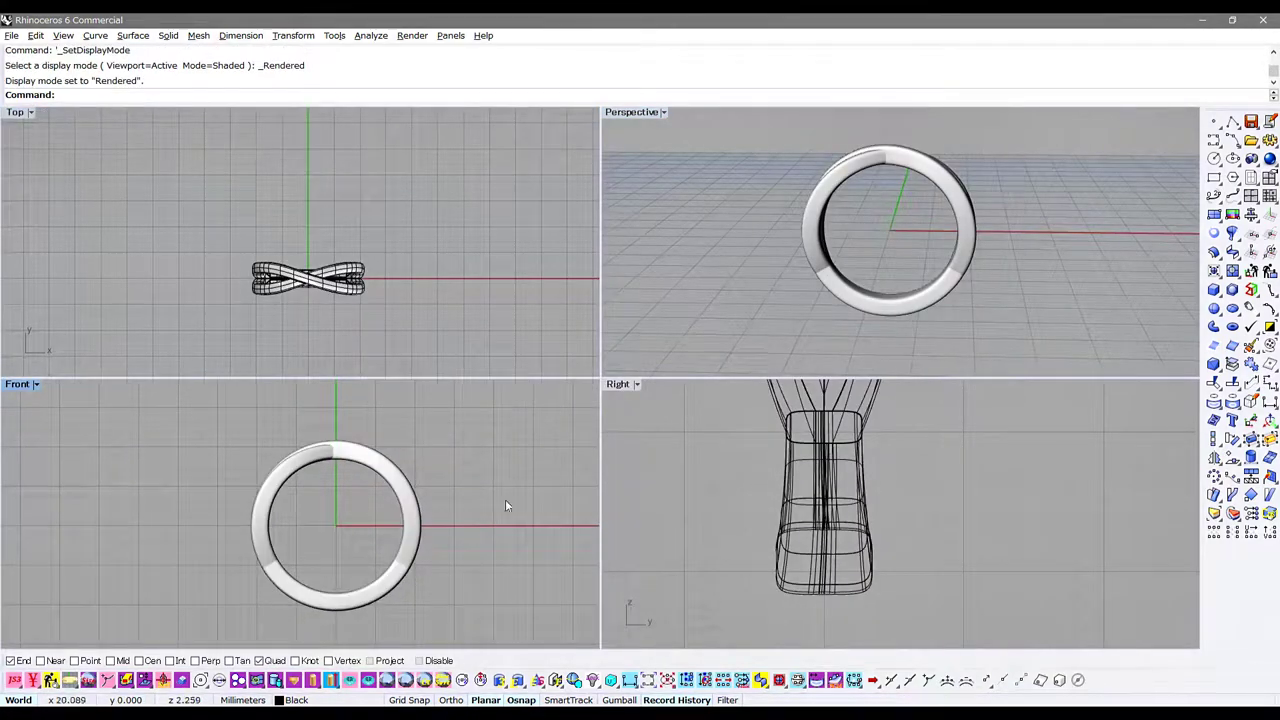
- Maximize the Perspective viewport to show the closed crossover ring alone
key("ctrl+F4")
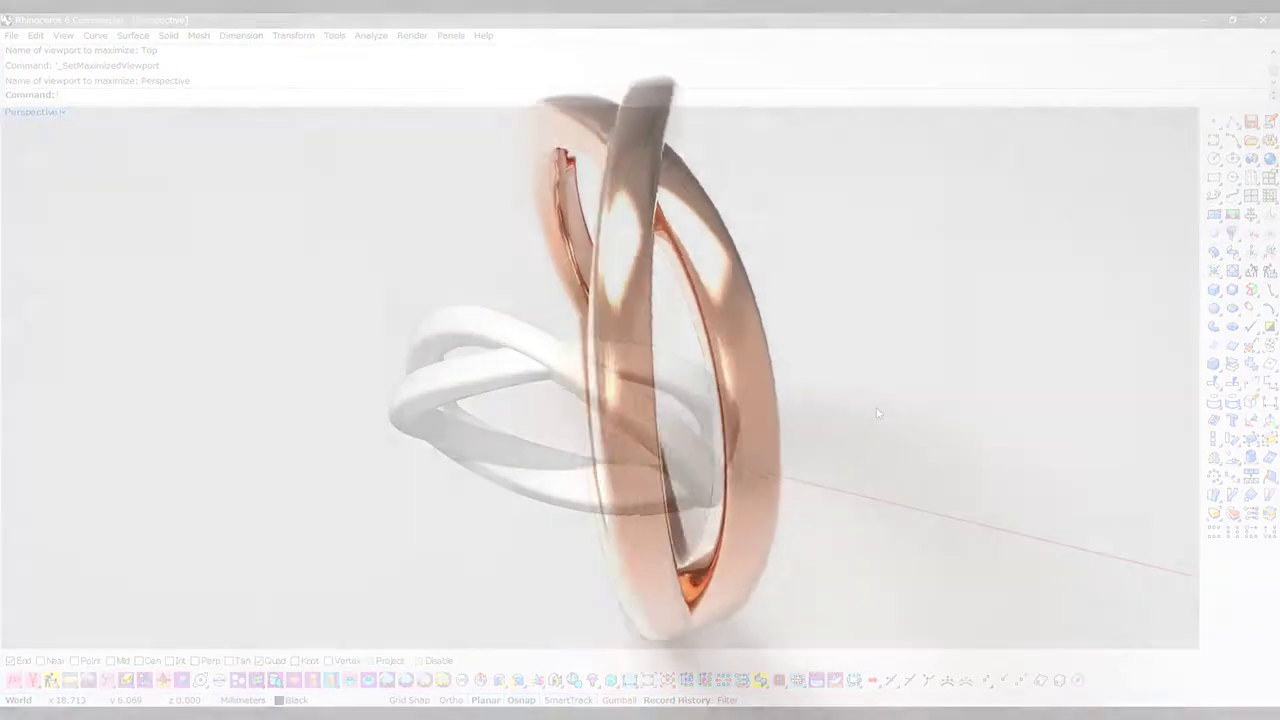